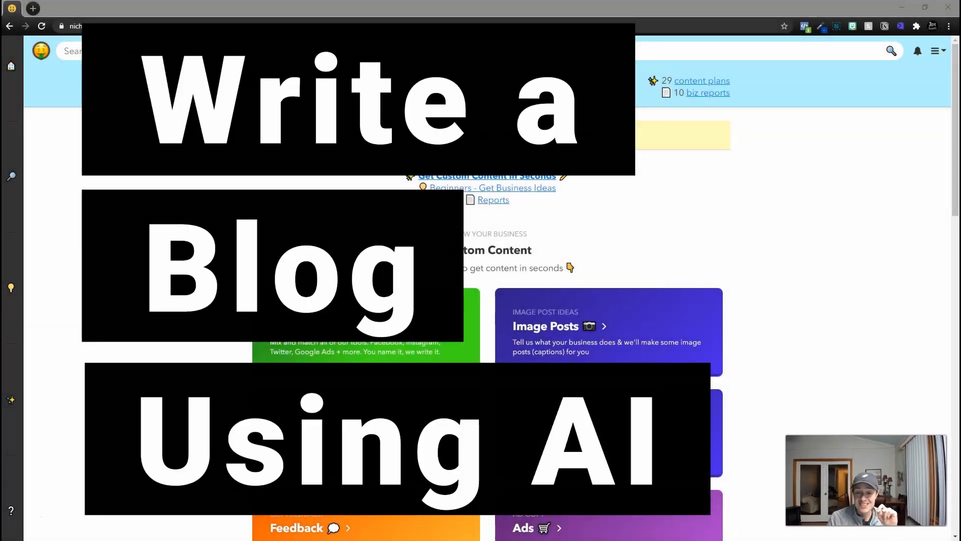
# - Start a marketing plan for aiPROFITz, described as "review appsumo lifetime deals and software tutorials", in the YouTube business category
pyautogui.scroll(-4, 575, 309)
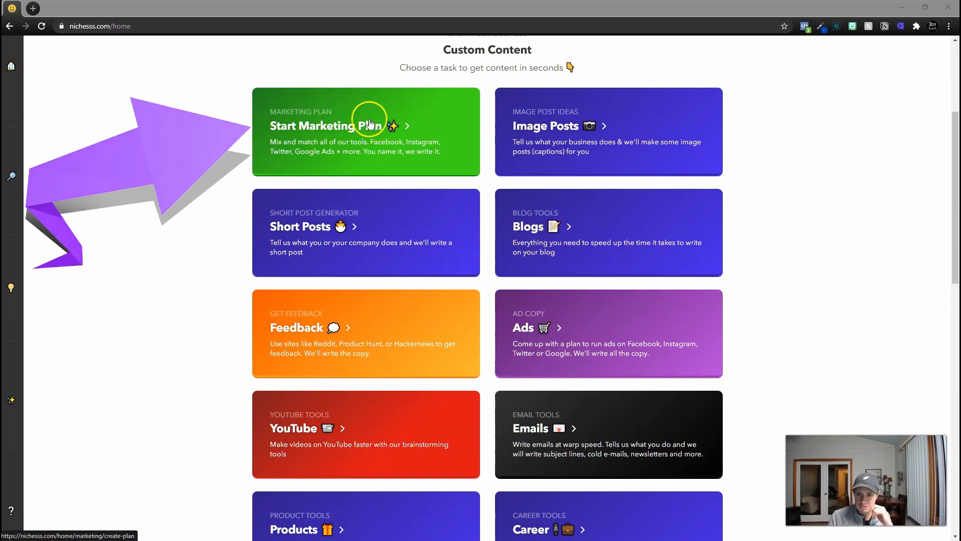
pyautogui.click(337, 140)
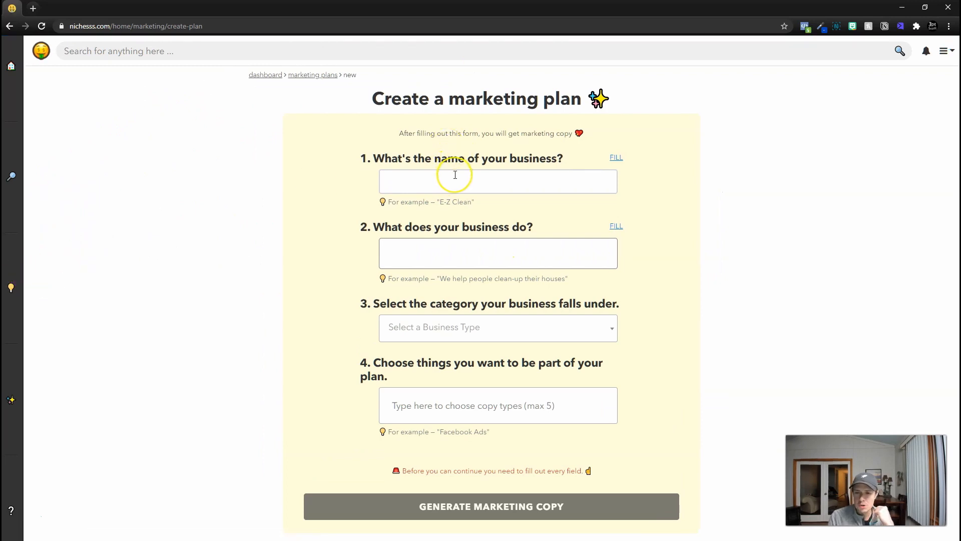
pyautogui.click(455, 174)
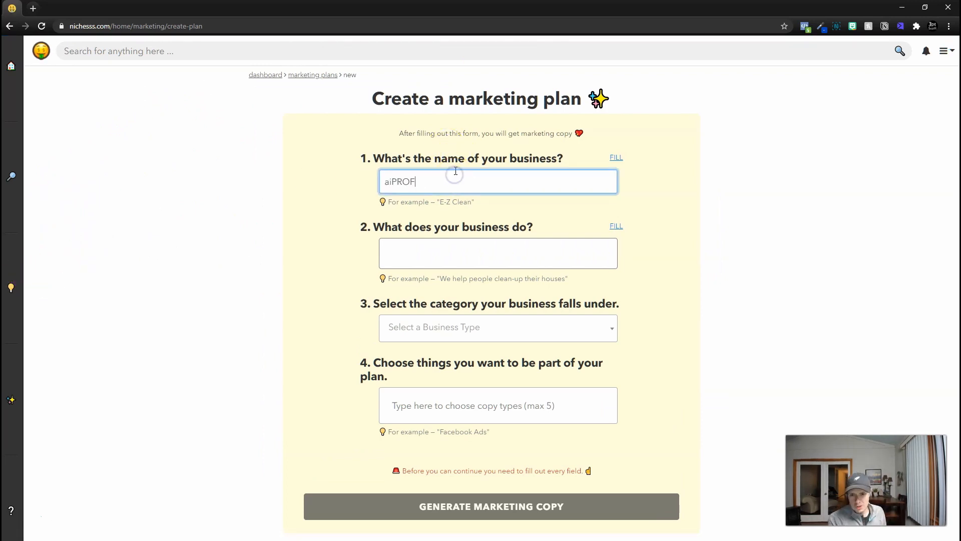
pyautogui.press('Tab')
pyautogui.press('Tab')
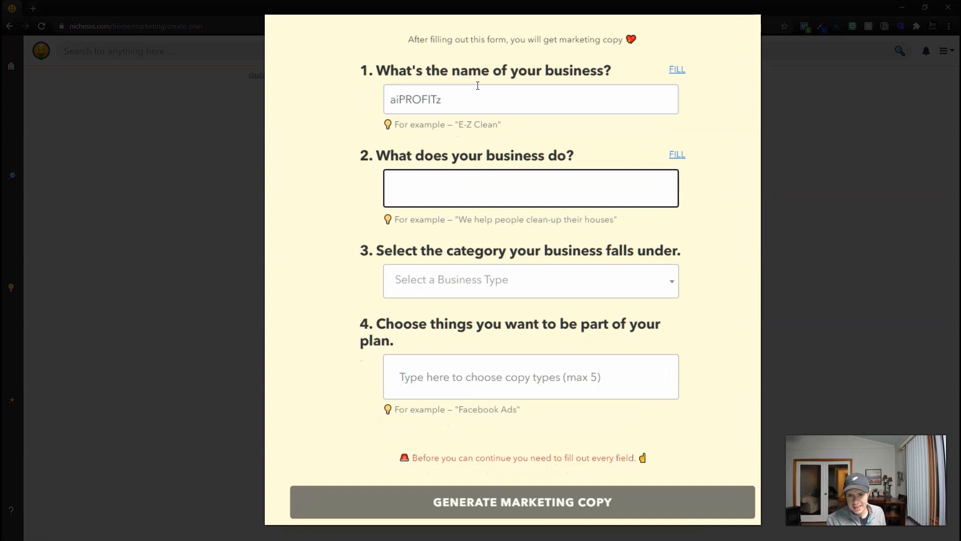
pyautogui.write('review appsumo lifetime deals and software tutorials')
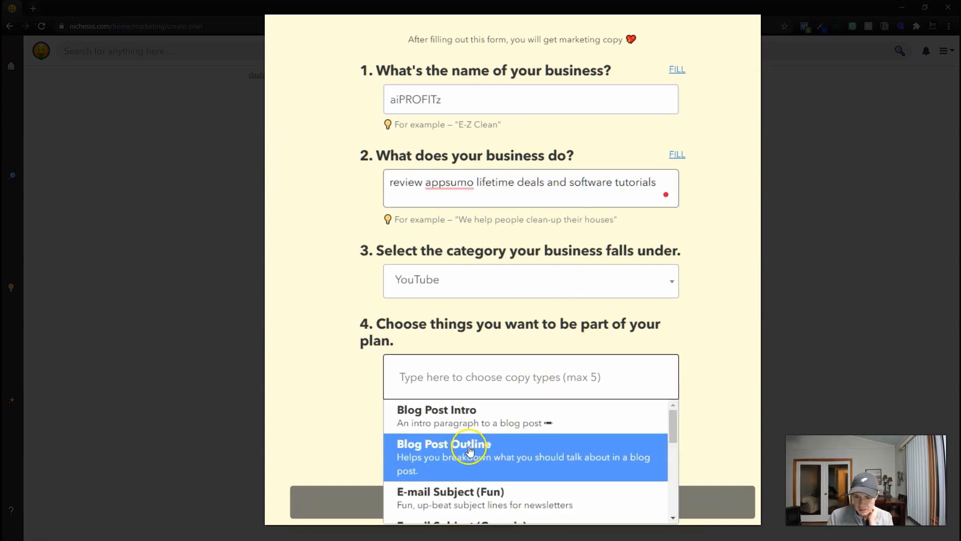
# - Include Blog Post Outline, Blog Post Intro, Emails - Subject and Body (newsletter) and YouTube - Random Video Ideas in the plan
pyautogui.click(470, 451)
pyautogui.click(526, 377)
pyautogui.click(478, 418)
pyautogui.click(623, 375)
pyautogui.scroll(-3, 527, 486)
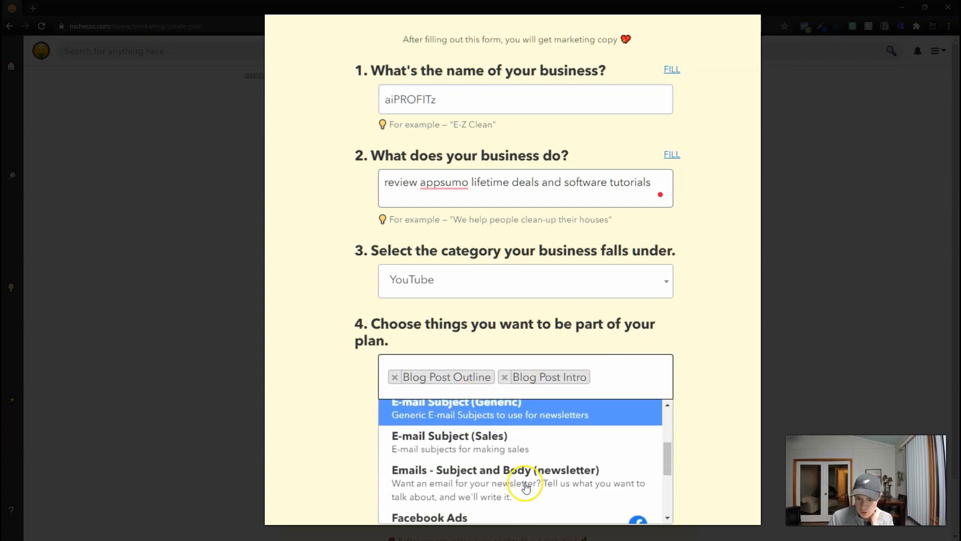
pyautogui.click(524, 486)
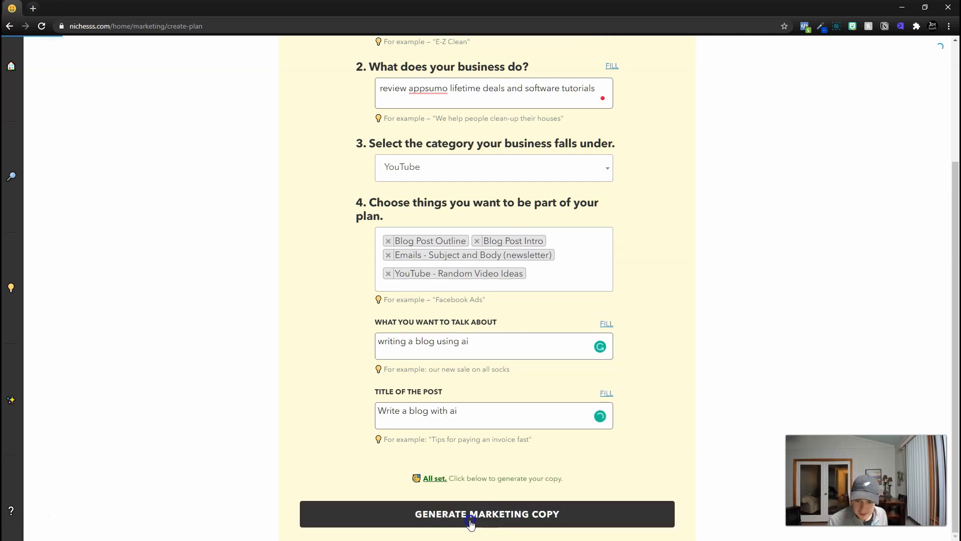
# - Generate the marketing copy about "writing a blog using ai" with post title "Write a blog with ai", and open the finished plan
pyautogui.click(470, 522)
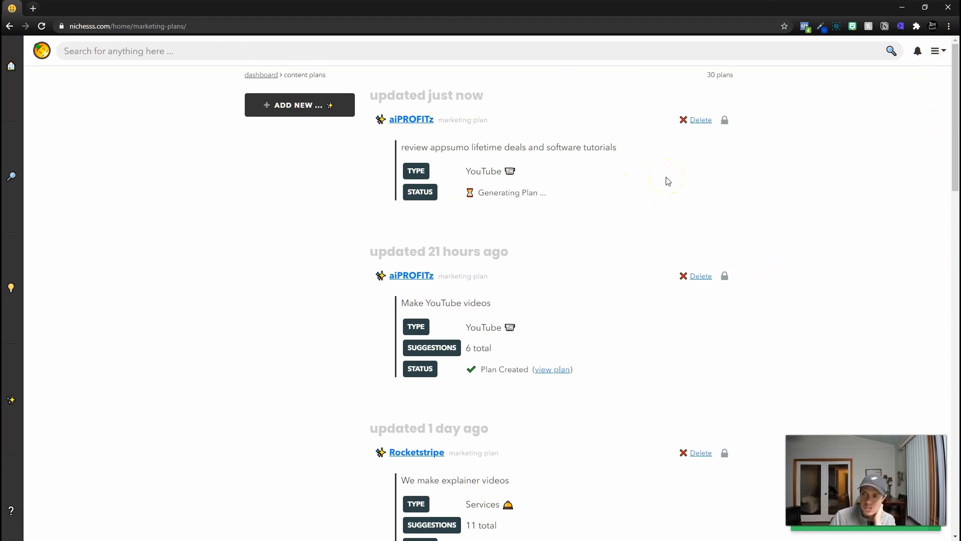
pyautogui.click(919, 52)
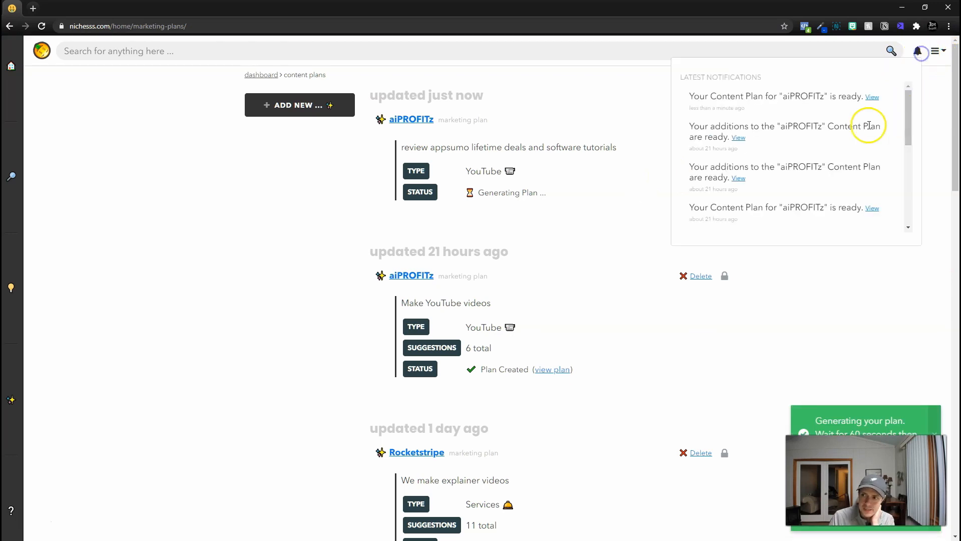
pyautogui.click(873, 96)
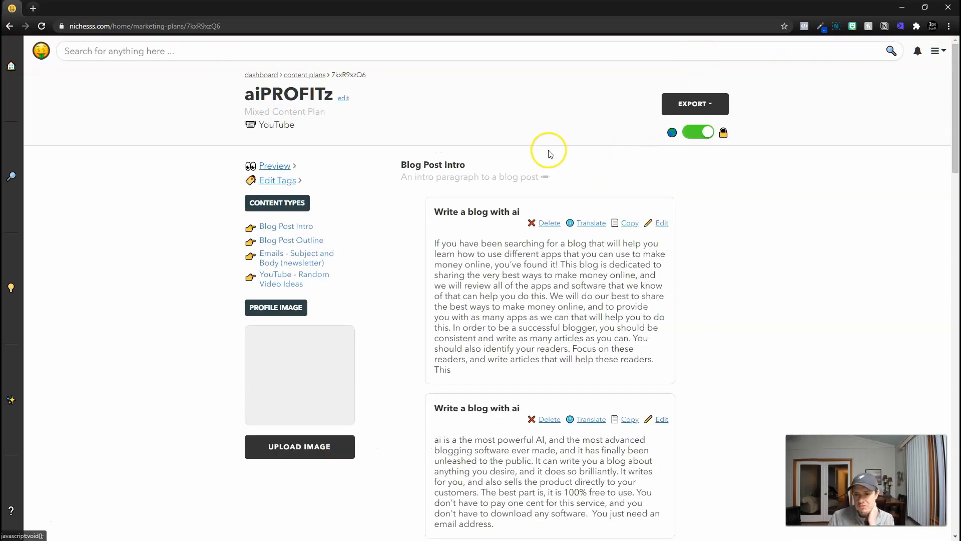
# - Review the generated blog intros, post outlines, newsletter emails and YouTube video ideas in the content plan
pyautogui.scroll(-1, 424, 268)
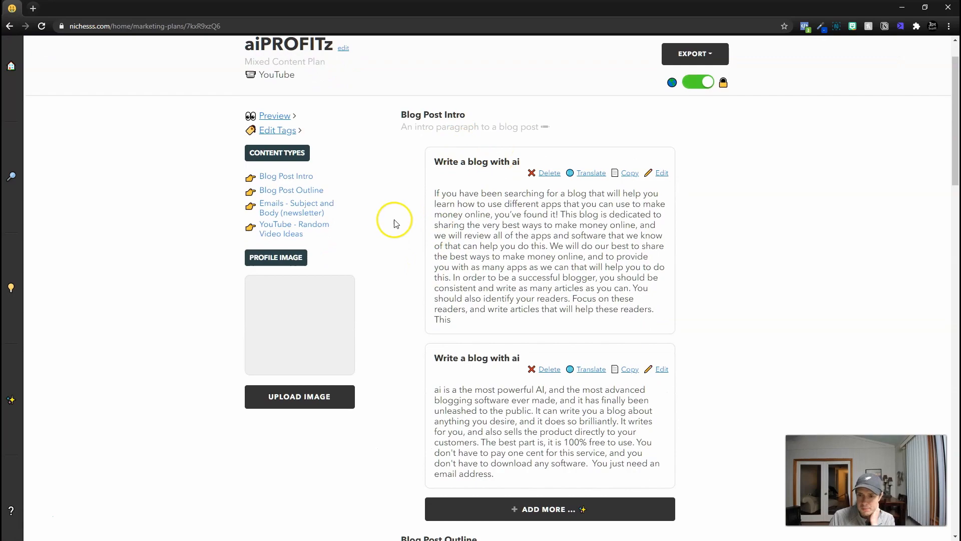
pyautogui.scroll(-1, 403, 240)
pyautogui.moveTo(566, 271); pyautogui.dragTo(569, 226)
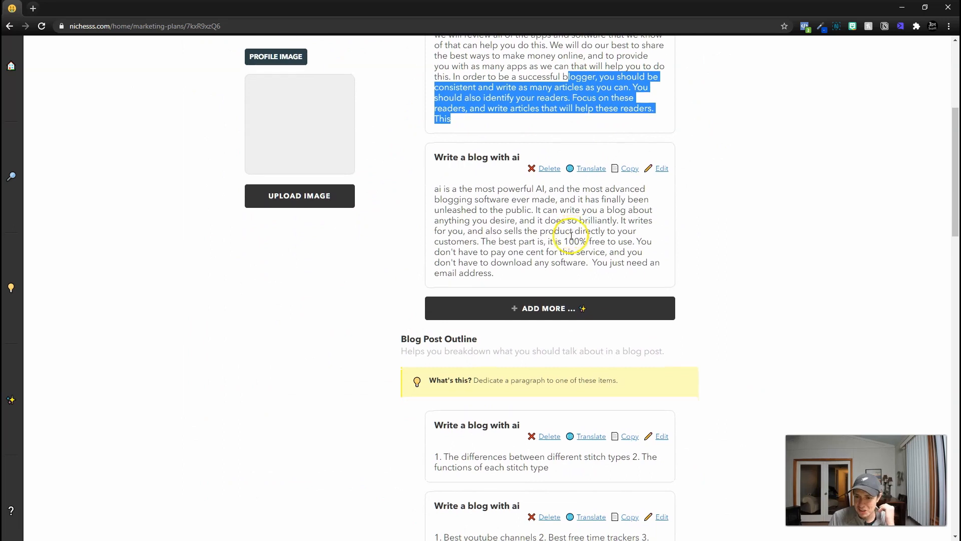
pyautogui.scroll(4, 569, 246)
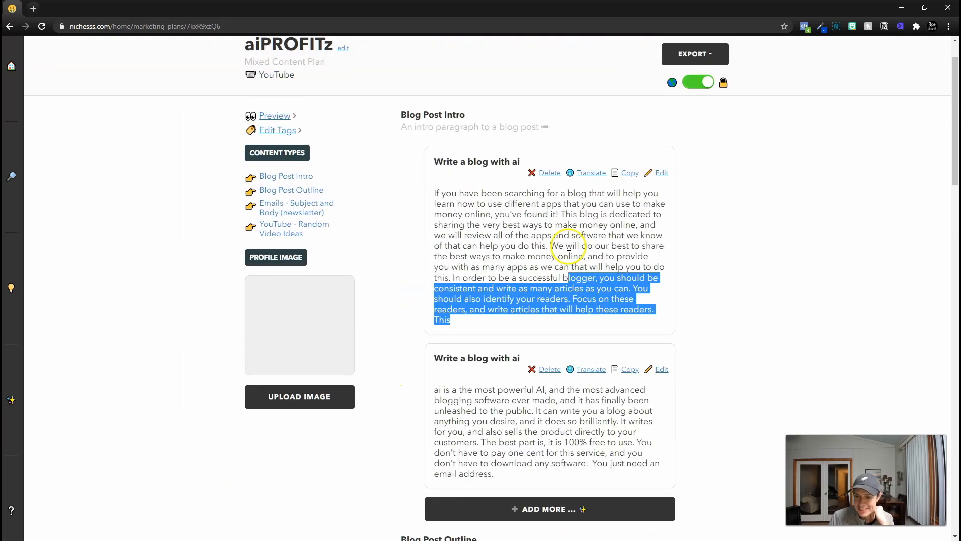
pyautogui.scroll(-8, 569, 246)
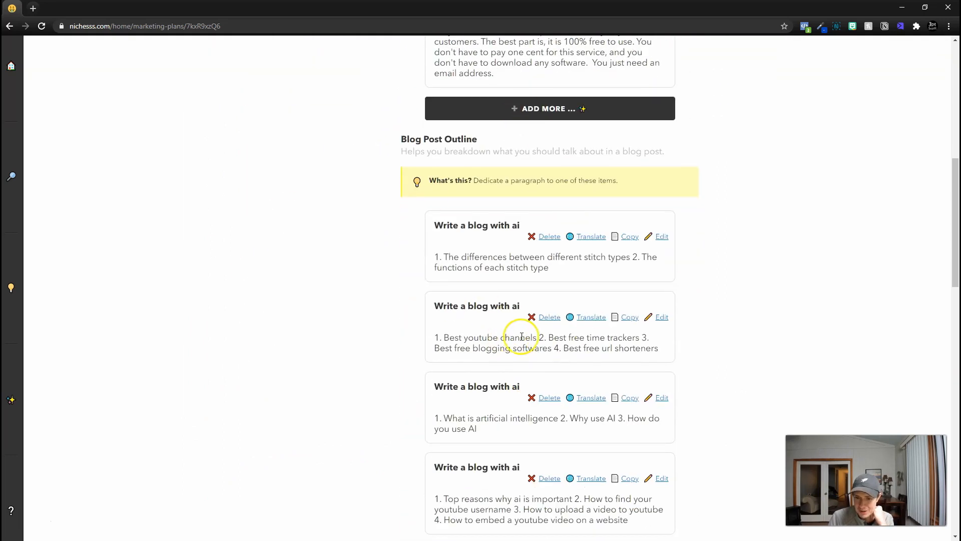
pyautogui.scroll(-10, 516, 333)
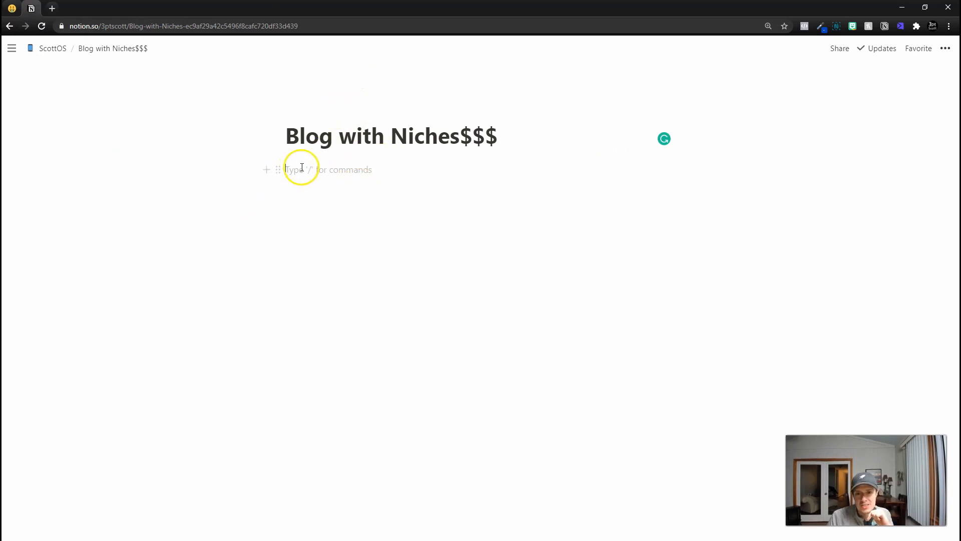
pyautogui.click(10, 8)
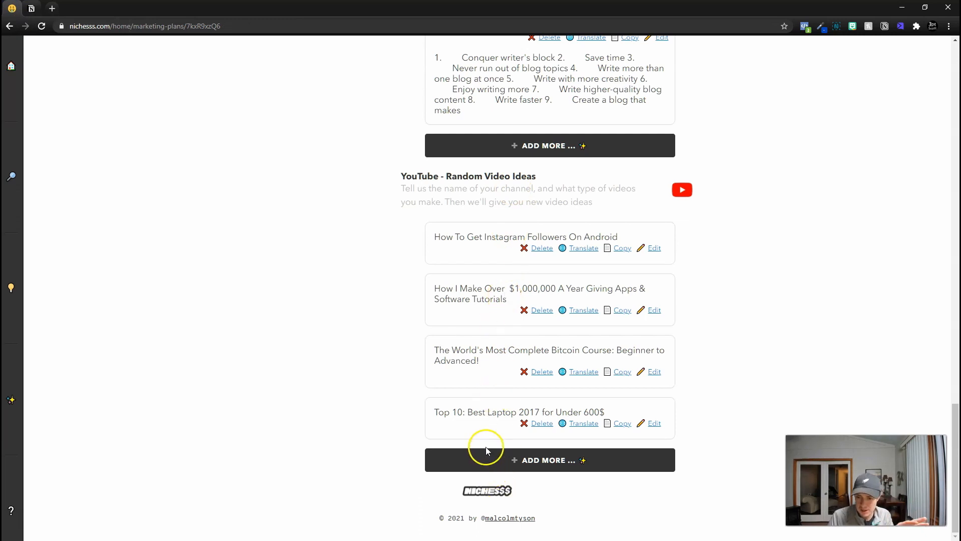
pyautogui.scroll(2, 460, 465)
pyautogui.scroll(-1, 477, 350)
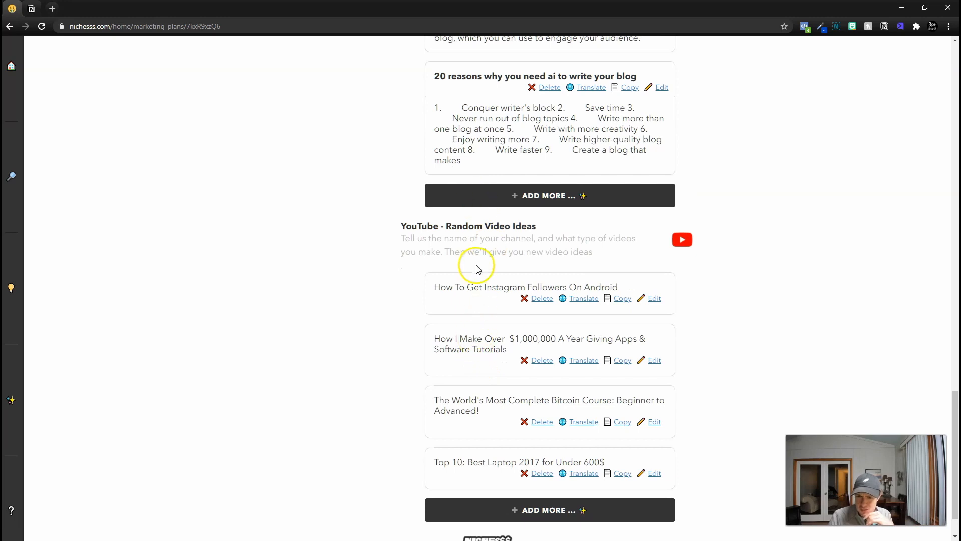
pyautogui.scroll(6, 596, 428)
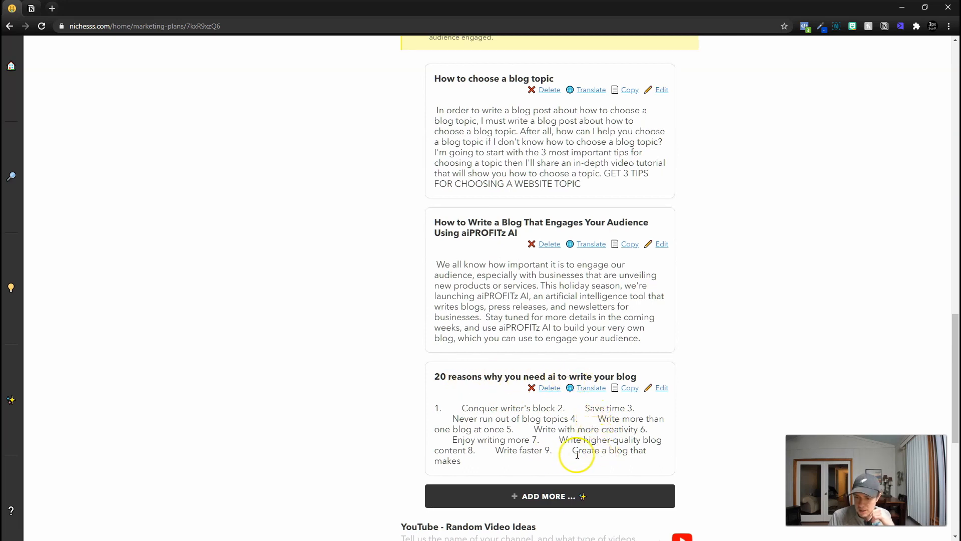
pyautogui.moveTo(461, 461); pyautogui.dragTo(465, 409)
pyautogui.scroll(1, 552, 473)
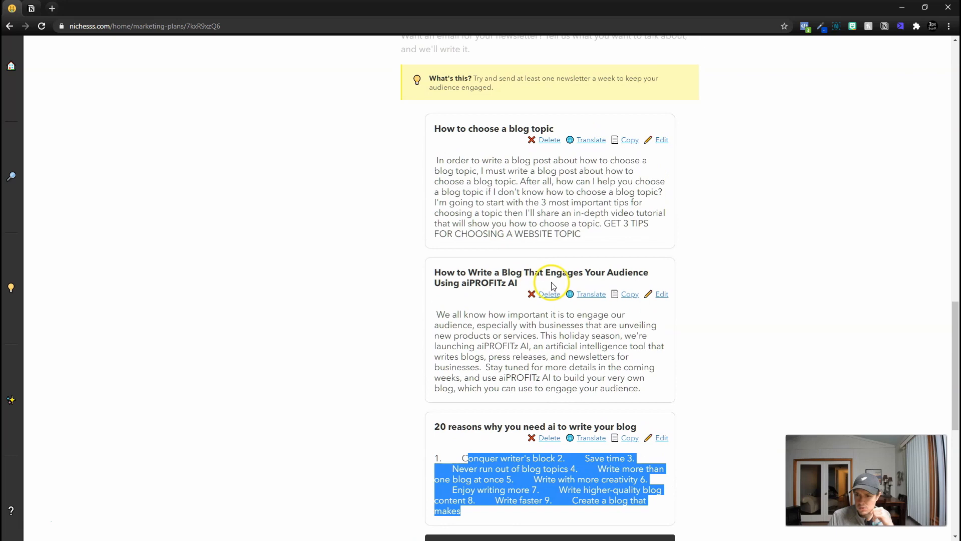
# - Copy the newsletter heading "How to Write a Blog That Engages Your Audience Using aiPROFITz AI" into the Notion page after a "Title:" label
pyautogui.moveTo(551, 283); pyautogui.dragTo(438, 266)
pyautogui.hotkey('ctrl', 'c')
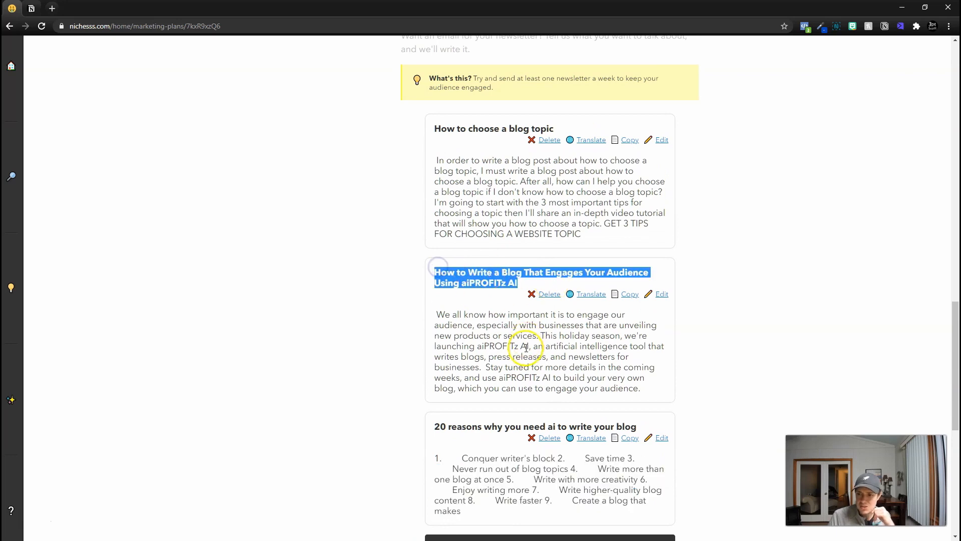
pyautogui.scroll(2, 525, 349)
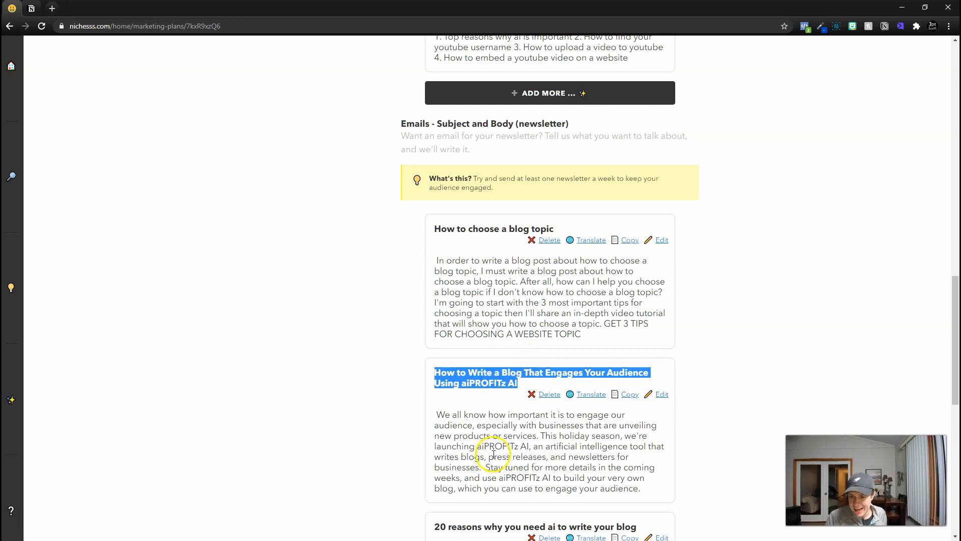
pyautogui.hotkey('ctrl', 'Tab')
pyautogui.write('Title:"')
pyautogui.hotkey('ctrl', 'v')
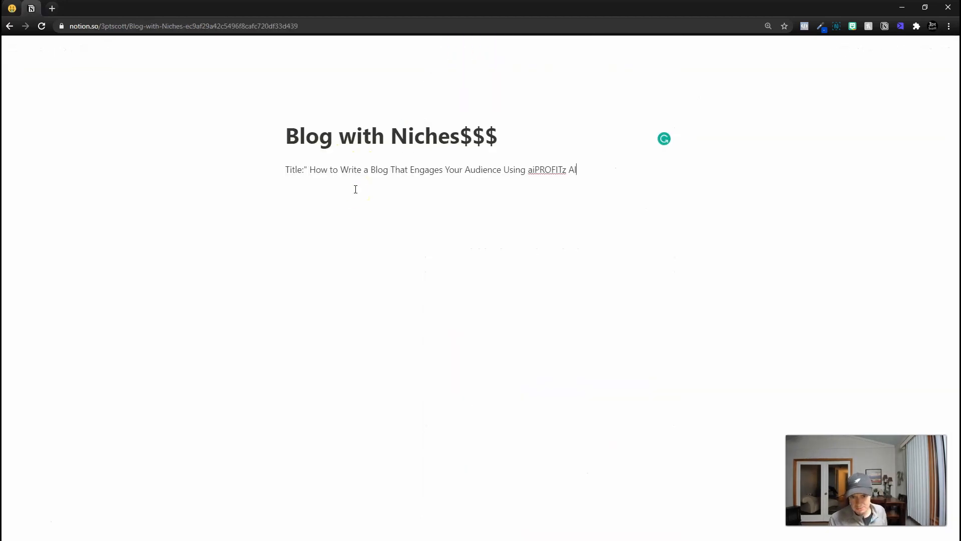
# - Remove the stray quotation mark and "aiPROFITz" from the title line, append "[Niches$$ Demo]", and start a new line below
pyautogui.click(307, 169)
pyautogui.press('BackSpace')
pyautogui.click(412, 174)
pyautogui.click(488, 174)
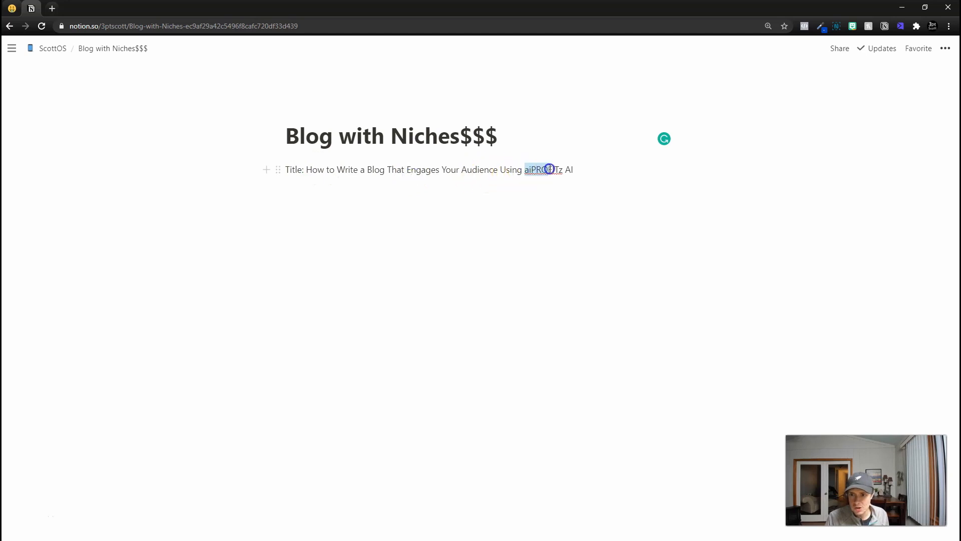
pyautogui.press('BackSpace')
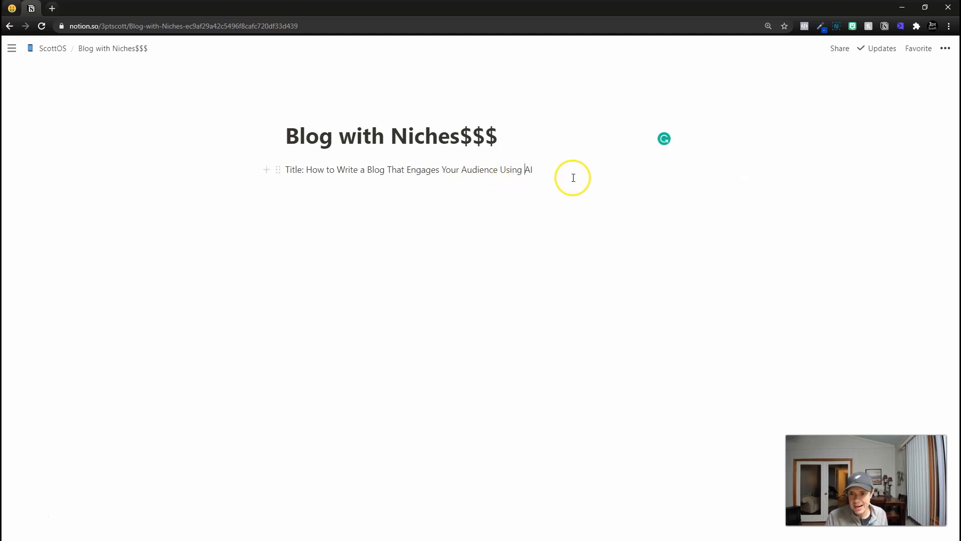
pyautogui.click(551, 225)
pyautogui.write('[Niches$$ Demo')
pyautogui.press('Return')
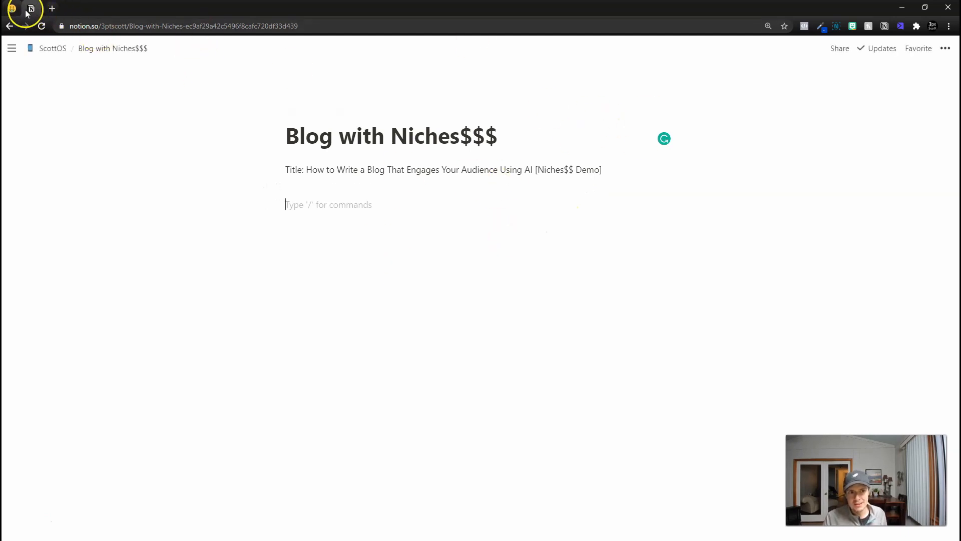
# - Return to the nichesss content plan and examine the audience-engagement newsletter text and the blog post outlines for usable content
pyautogui.click(12, 8)
pyautogui.scroll(-1, 481, 324)
pyautogui.scroll(-1, 488, 327)
pyautogui.moveTo(433, 224); pyautogui.dragTo(539, 260)
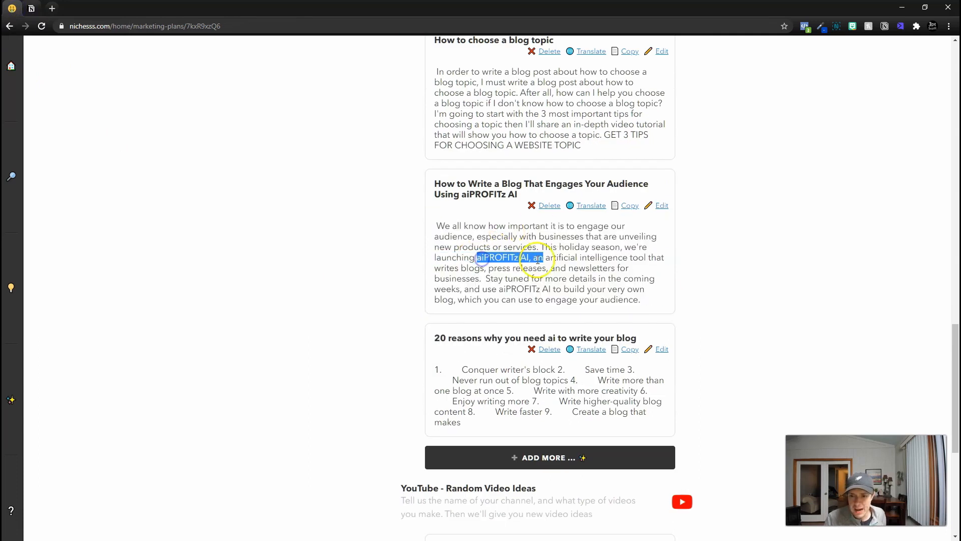
pyautogui.moveTo(572, 299); pyautogui.dragTo(538, 277)
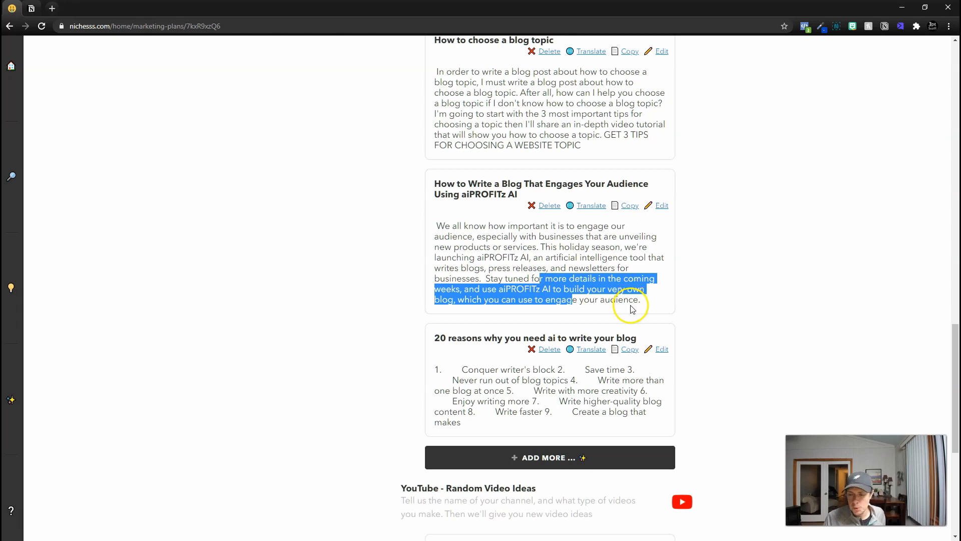
pyautogui.scroll(6, 631, 316)
pyautogui.scroll(-3, 480, 459)
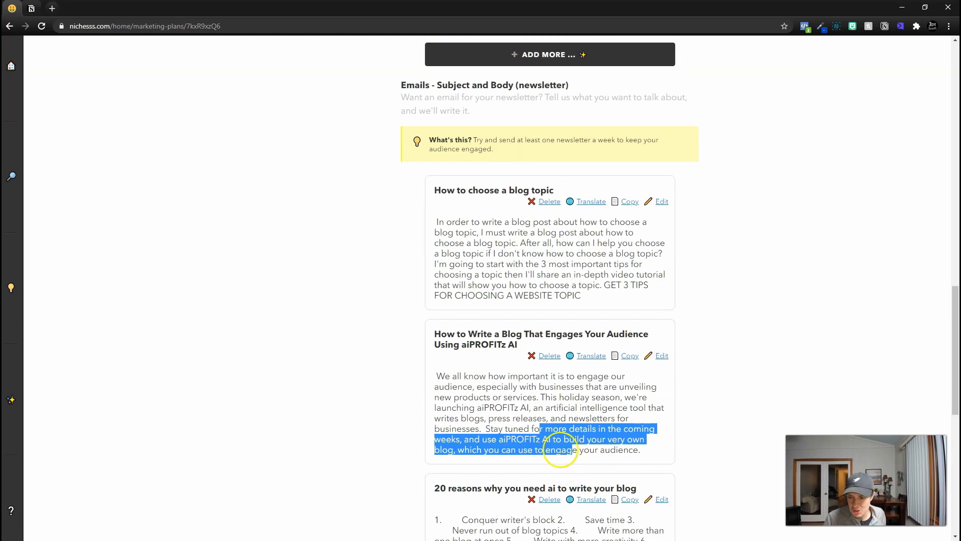
pyautogui.scroll(9, 562, 289)
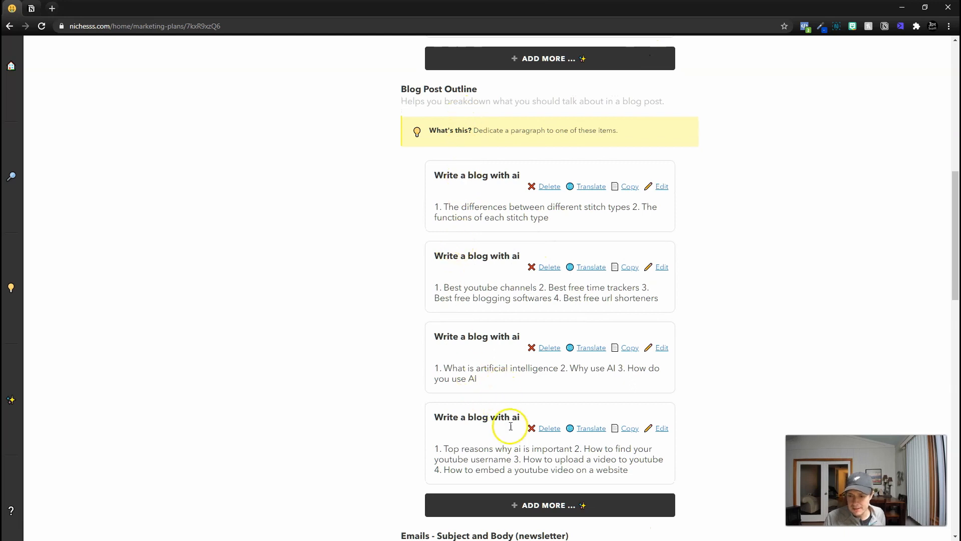
pyautogui.scroll(-1, 466, 143)
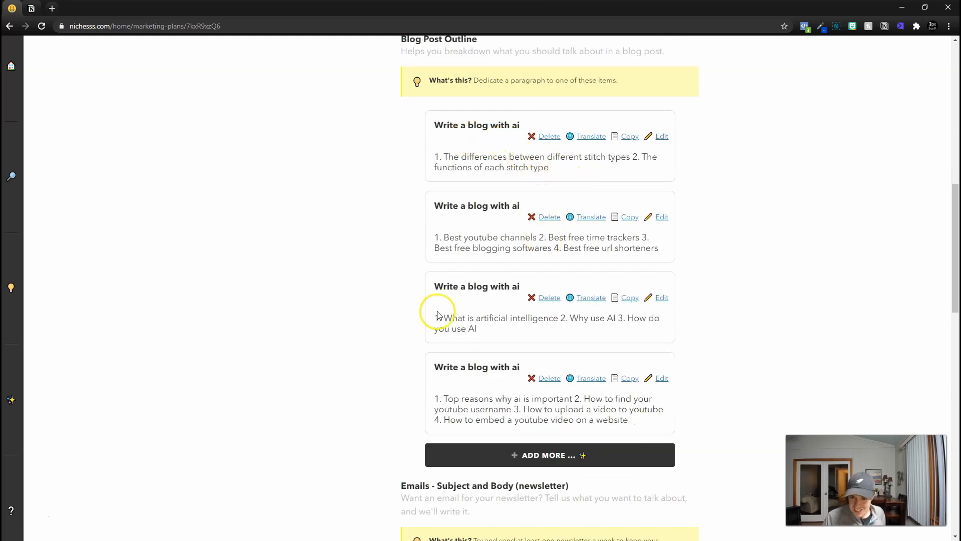
# - Copy the blog outline beginning with "What is artificial intelligence" into the Notion page below the title line
pyautogui.tripleClick(457, 324)
pyautogui.hotkey('ctrl', 'c')
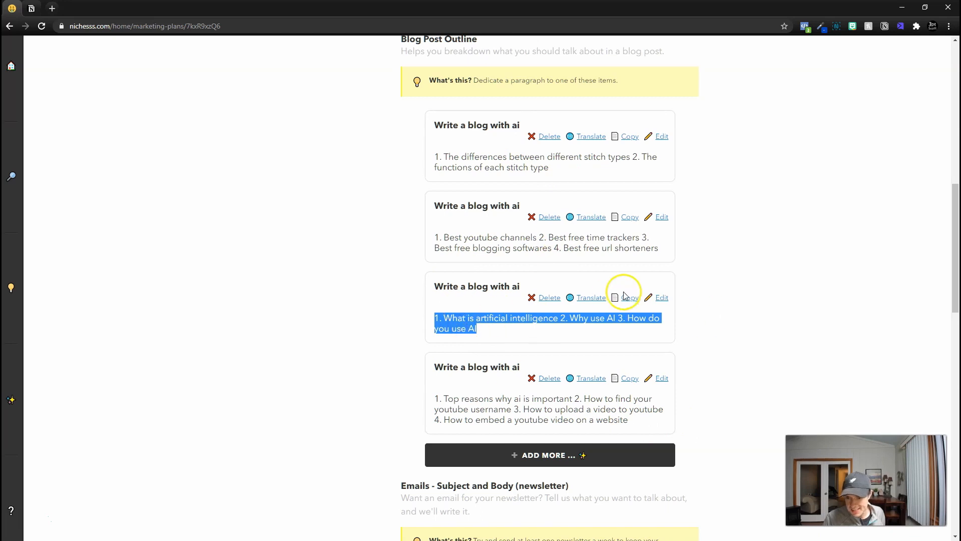
pyautogui.click(32, 9)
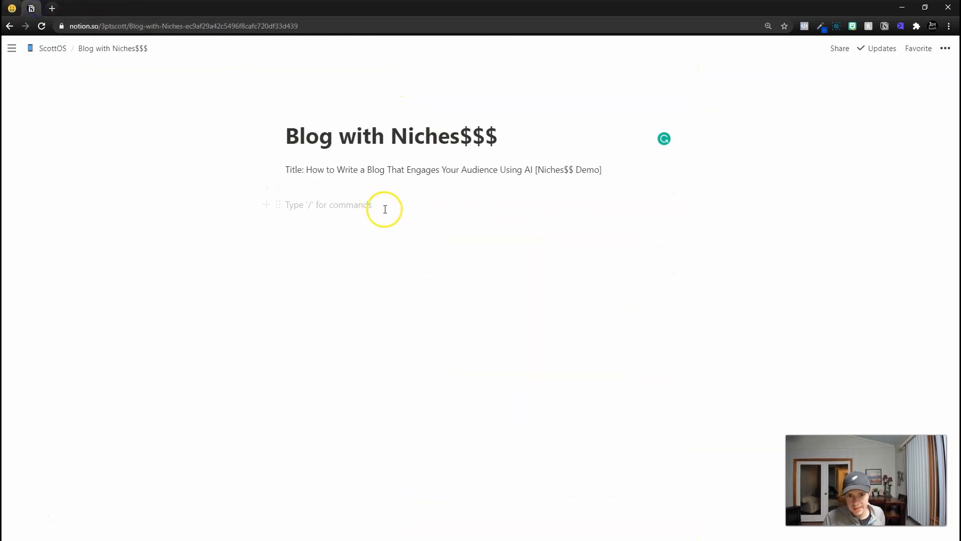
pyautogui.hotkey('ctrl', 'v')
# - Split the pasted outline in the Notion page into three separate points with blank lines between them
pyautogui.click(406, 204)
pyautogui.press('Return')
pyautogui.press('Return')
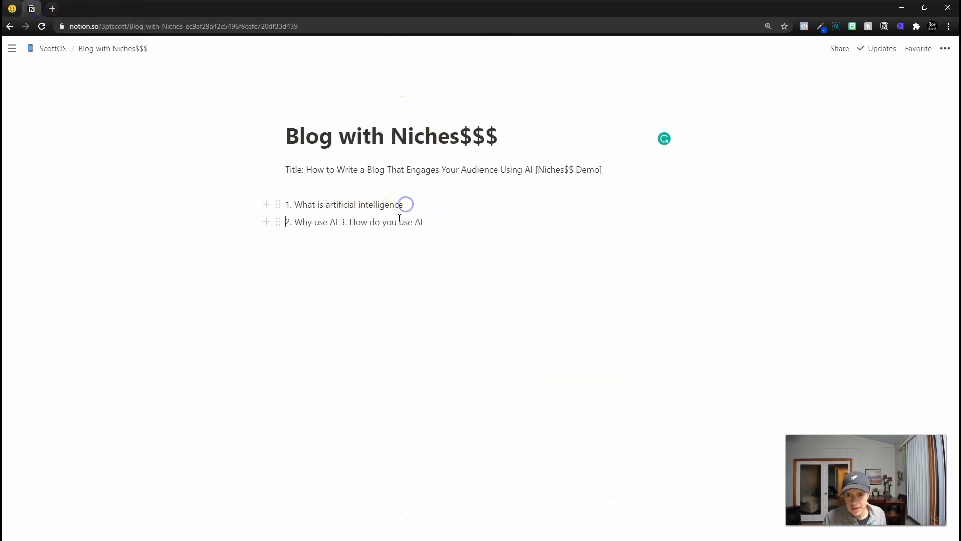
pyautogui.press('Return')
pyautogui.press('Return')
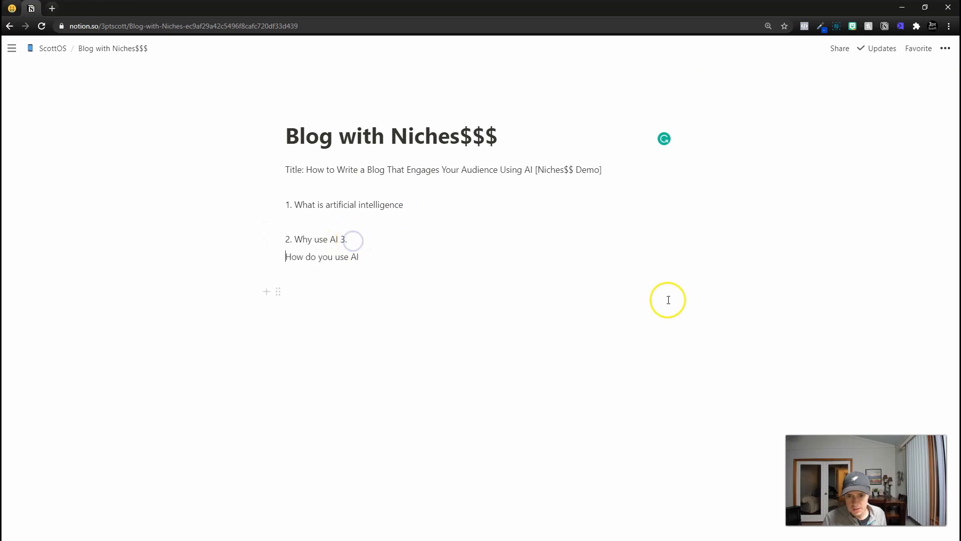
# - Reword the last two outline points as "Why use AI to write a blog" and "How to you use Nichesss as your ai engine", without numbering
pyautogui.write('-')
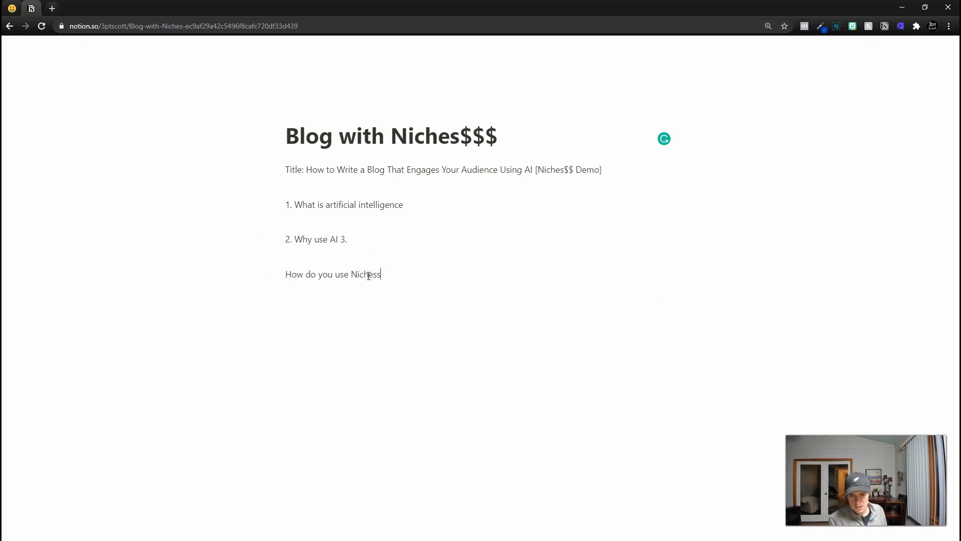
pyautogui.click(347, 240)
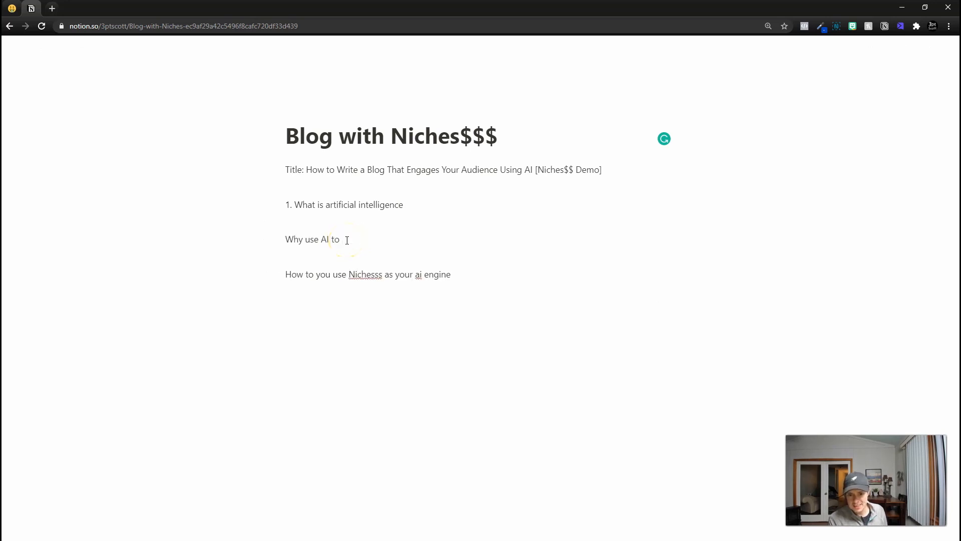
pyautogui.write('write a blog')
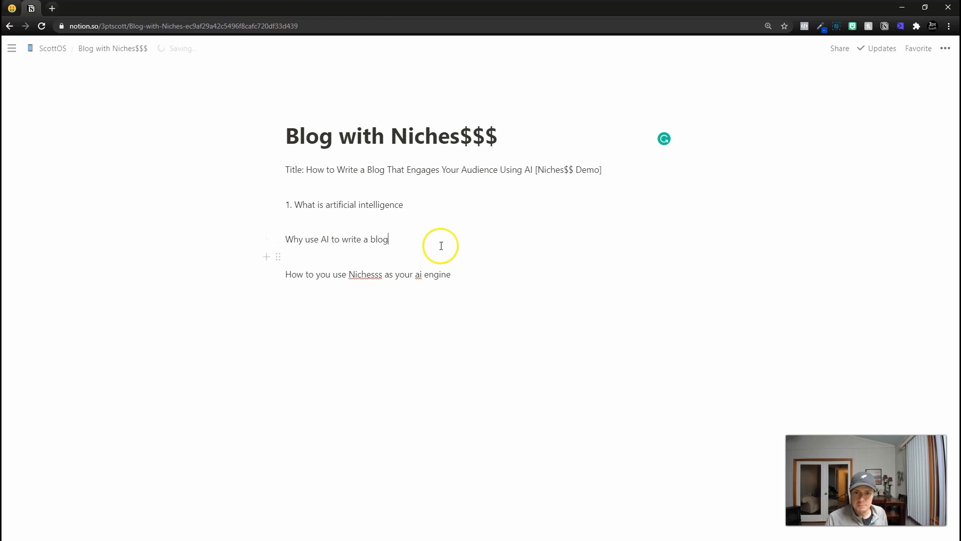
# - Add a fourth outline point reading "Engage your audience with Niches$$ smart ai technology" below the others
pyautogui.moveTo(456, 244); pyautogui.dragTo(209, 242)
pyautogui.click(332, 170)
pyautogui.moveTo(332, 170); pyautogui.dragTo(414, 173)
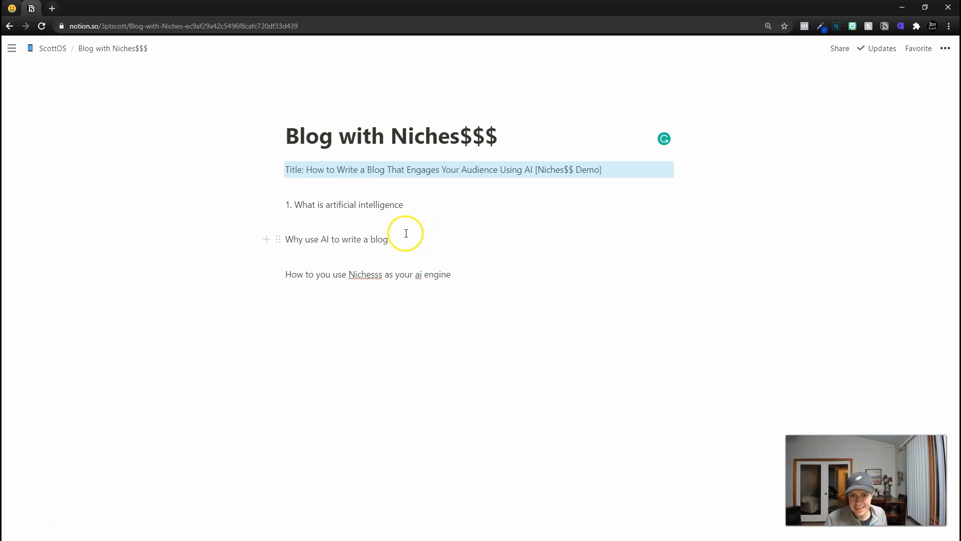
pyautogui.click(392, 167)
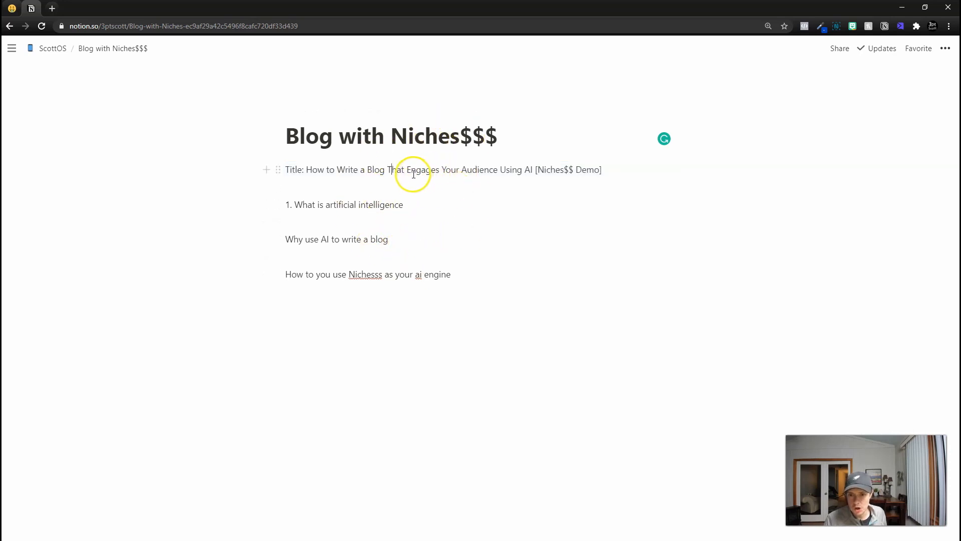
pyautogui.click(302, 301)
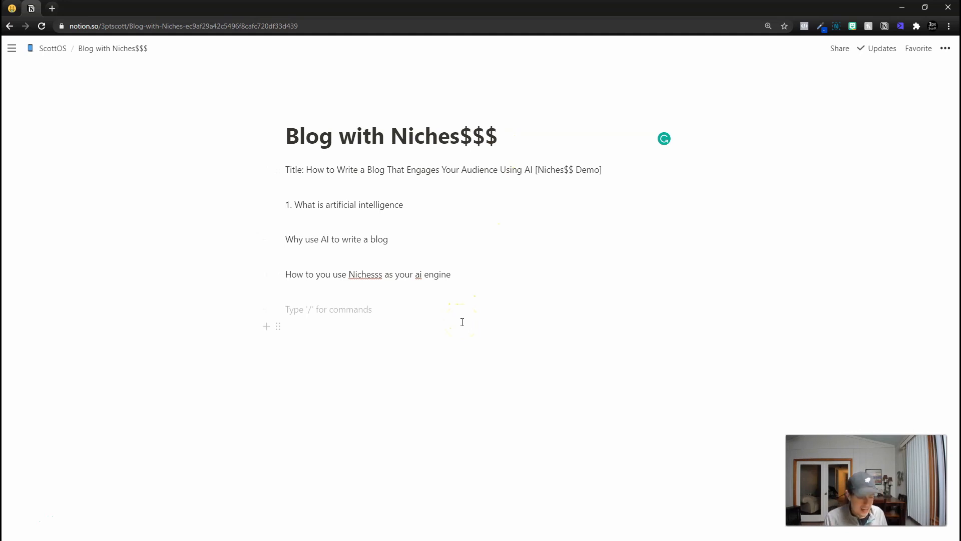
pyautogui.click(480, 304)
pyautogui.write('Engage your audience with Niches$$ smart ai')
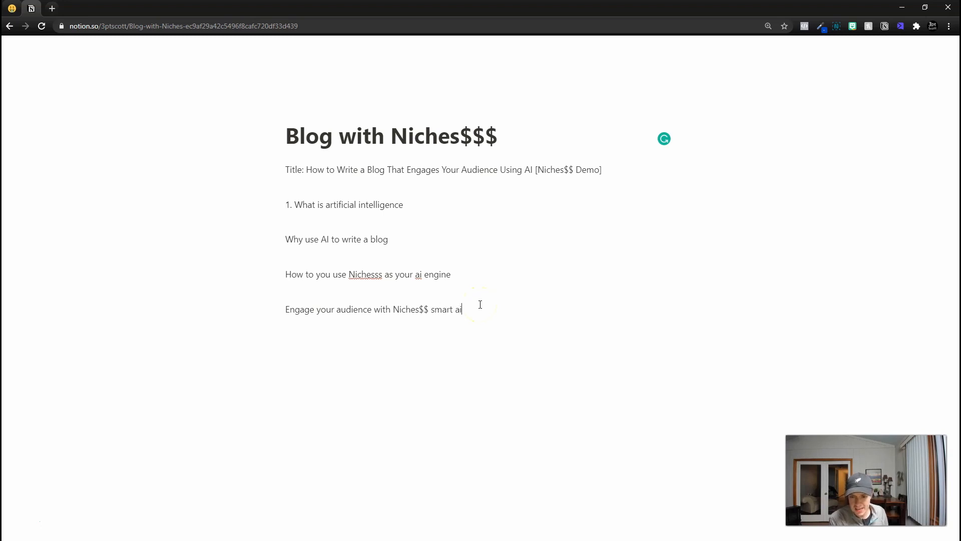
pyautogui.write('c')
pyautogui.click(593, 329)
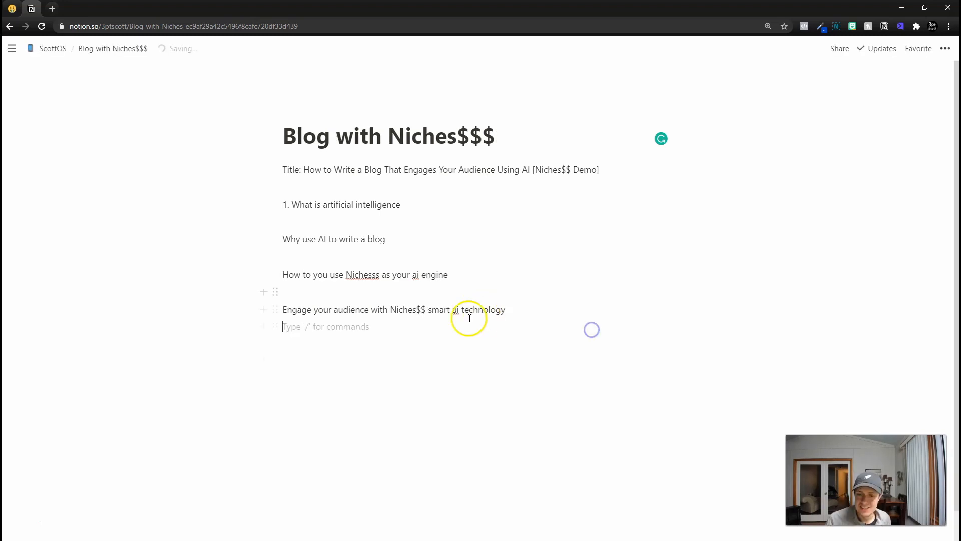
# - Remove the number from the "What is artificial intelligence" point and add blank lines below the outline
pyautogui.moveTo(408, 310); pyautogui.dragTo(389, 309)
pyautogui.click(403, 336)
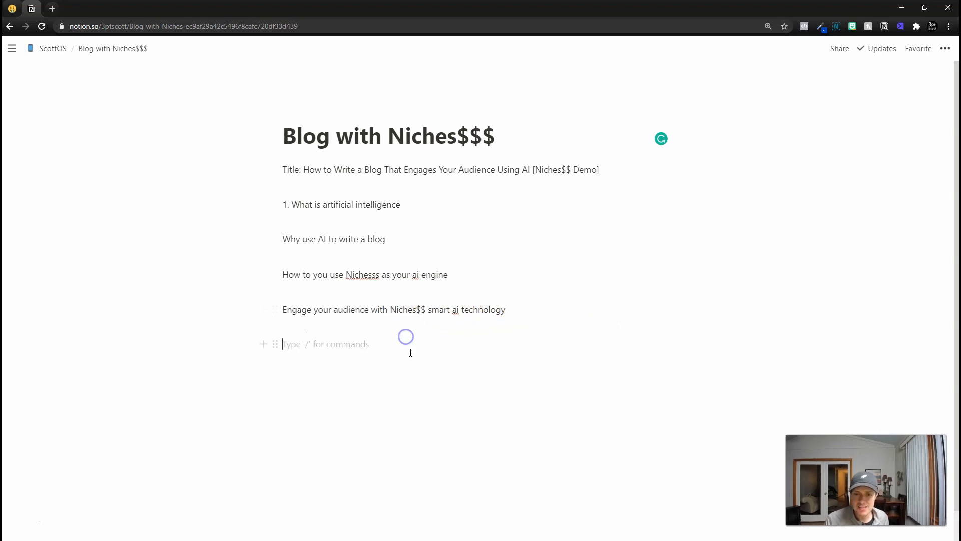
pyautogui.click(293, 206)
pyautogui.moveTo(277, 208); pyautogui.dragTo(280, 205)
pyautogui.press('BackSpace')
pyautogui.click(449, 344)
pyautogui.press('Return')
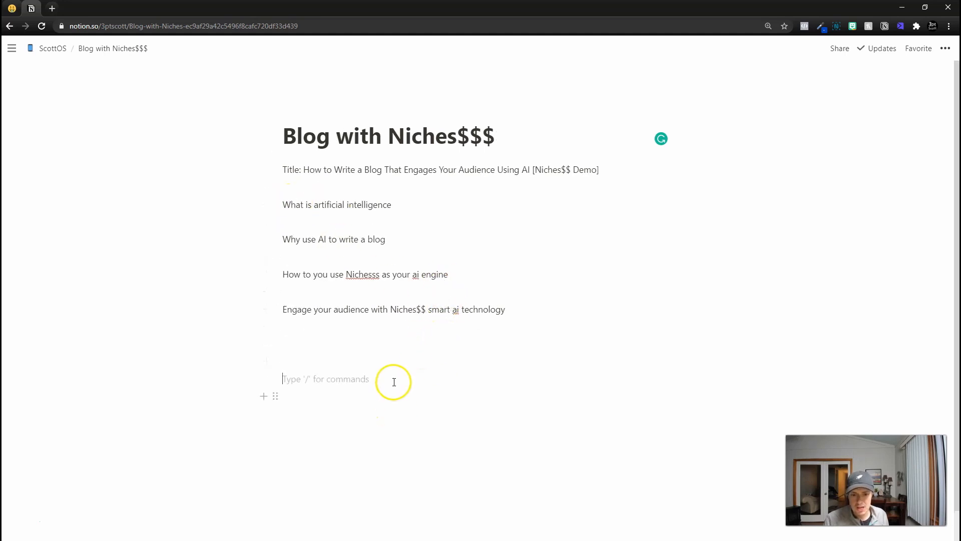
# - Copy the first blog post intro, "If you have been searching for a blog", from the nichesss content plan into Notion below the outline
pyautogui.click(12, 8)
pyautogui.scroll(5, 485, 293)
pyautogui.scroll(3, 485, 293)
pyautogui.tripleClick(491, 274)
pyautogui.hotkey('ctrl', 'c')
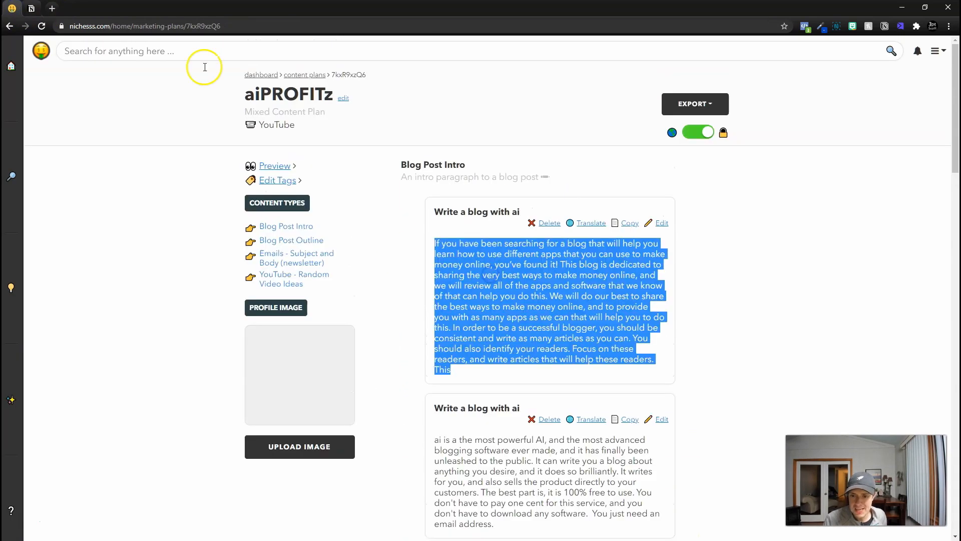
pyautogui.click(31, 9)
pyautogui.hotkey('ctrl', 'v')
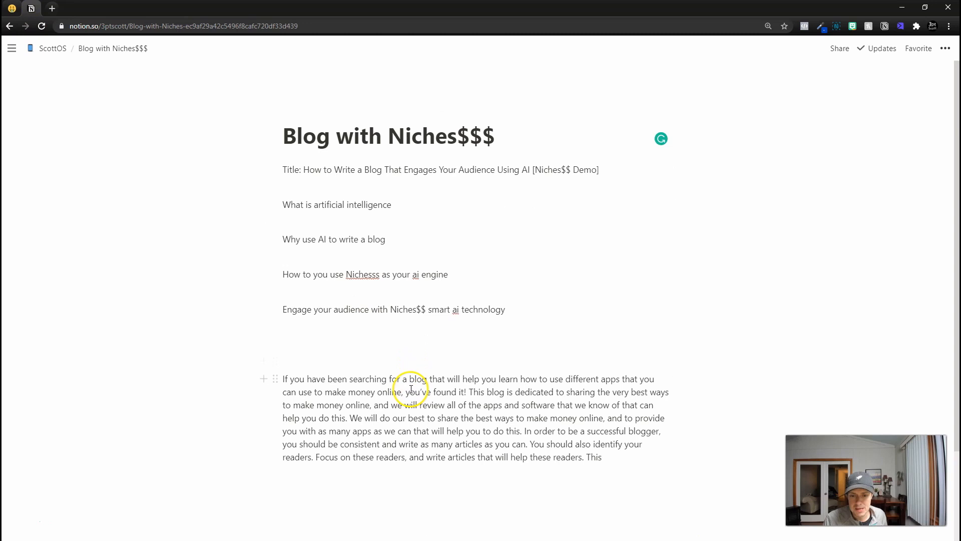
# - Copy the second nichesss blog post intro, starting "ai is a the most powerful AI", into Notion below the first intro
pyautogui.click(12, 8)
pyautogui.scroll(-3, 711, 335)
pyautogui.scroll(2, 501, 131)
pyautogui.scroll(-1, 502, 132)
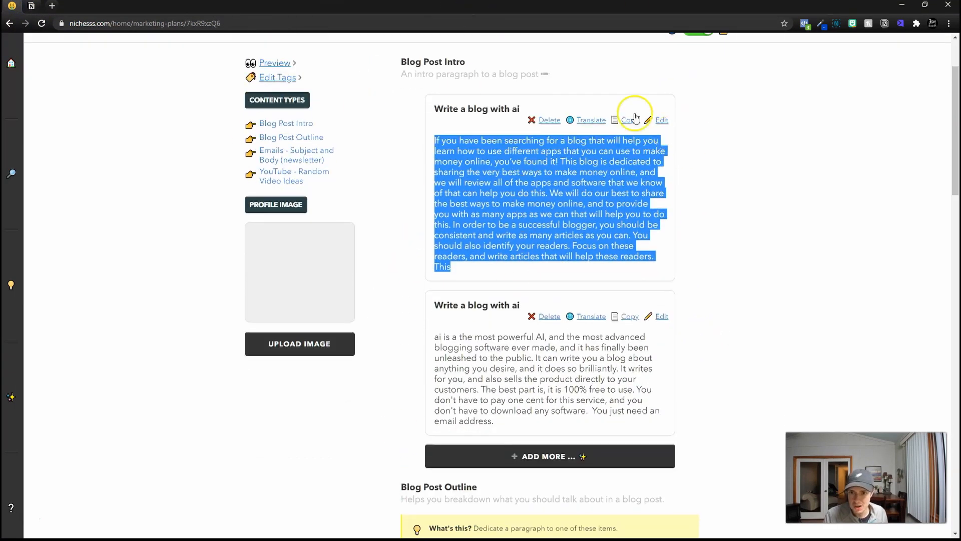
pyautogui.tripleClick(437, 338)
pyautogui.hotkey('ctrl', 'c')
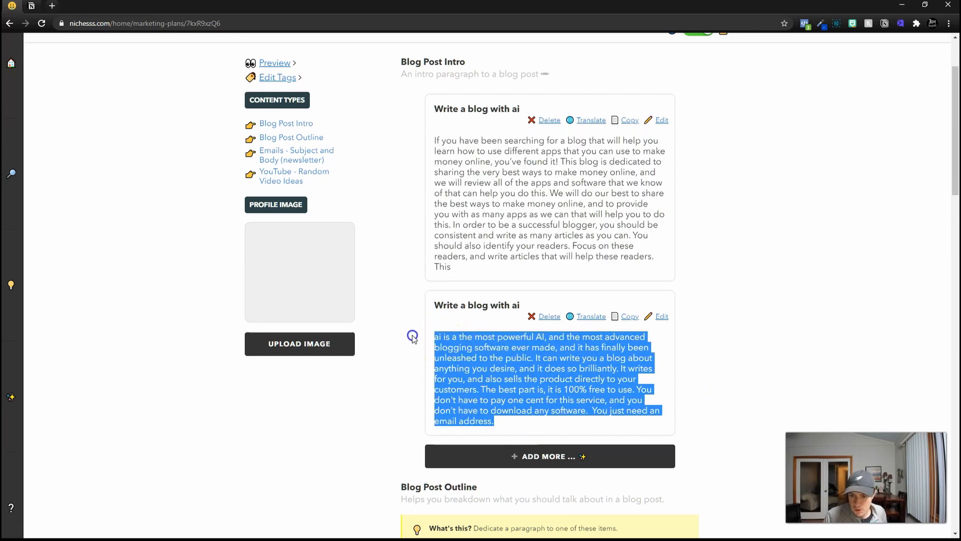
pyautogui.click(41, 10)
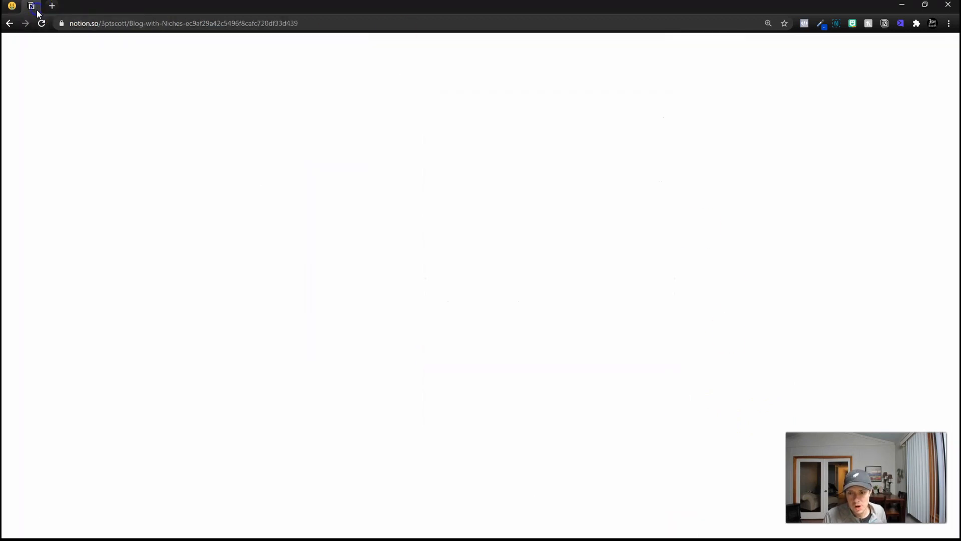
pyautogui.click(350, 399)
pyautogui.hotkey('ctrl', 'v')
# - Rewrite the second intro's ending to promote a "ONE TIME PAYMENT with UNLIMITED CREDITS", lifetime use, and "unlimited tokens and unlimited ideas and content"
pyautogui.click(510, 422)
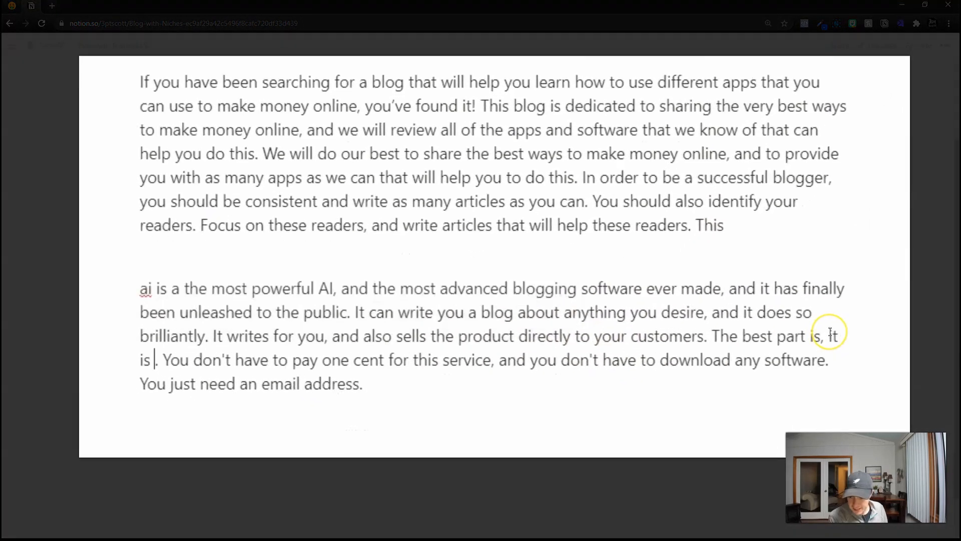
pyautogui.write('a ')
pyautogui.write('ONE TIME Paym')
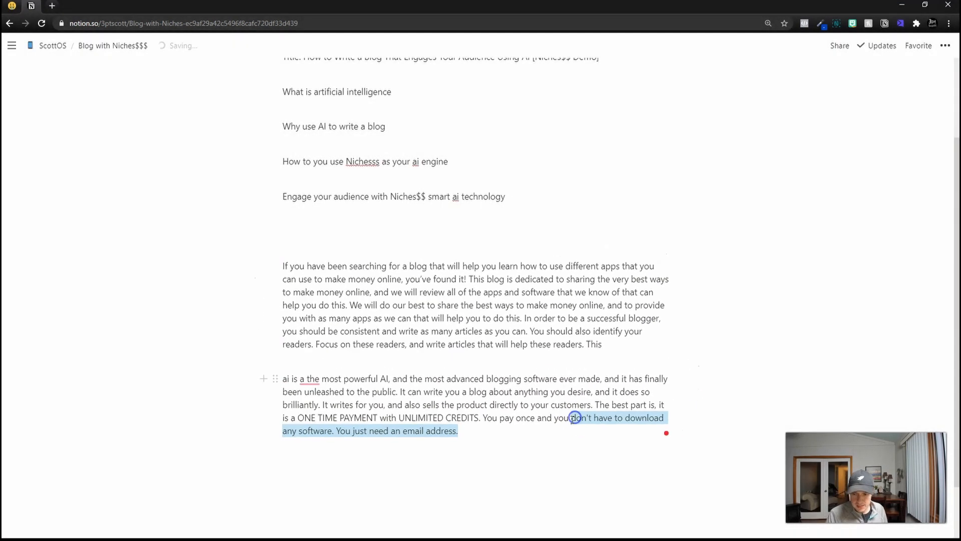
pyautogui.write('can use i')
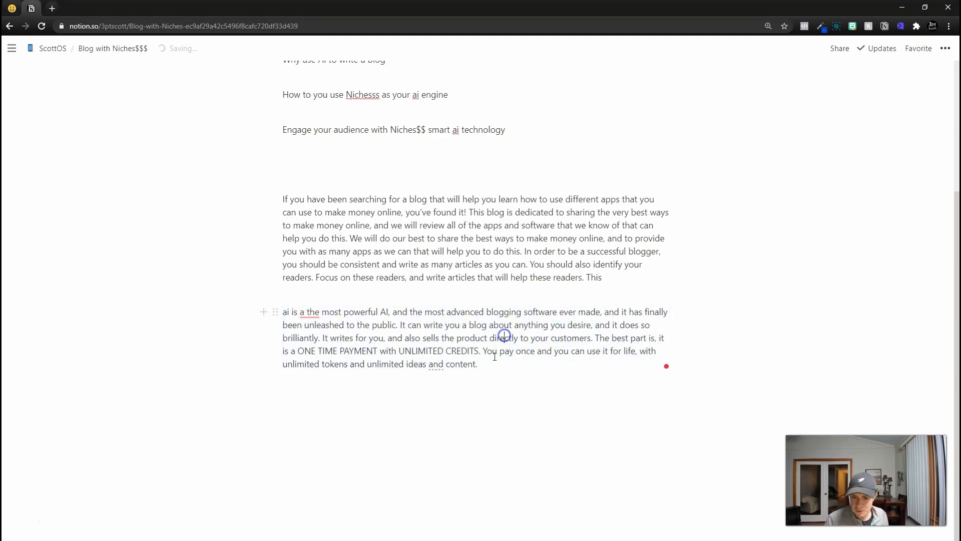
pyautogui.click(598, 295)
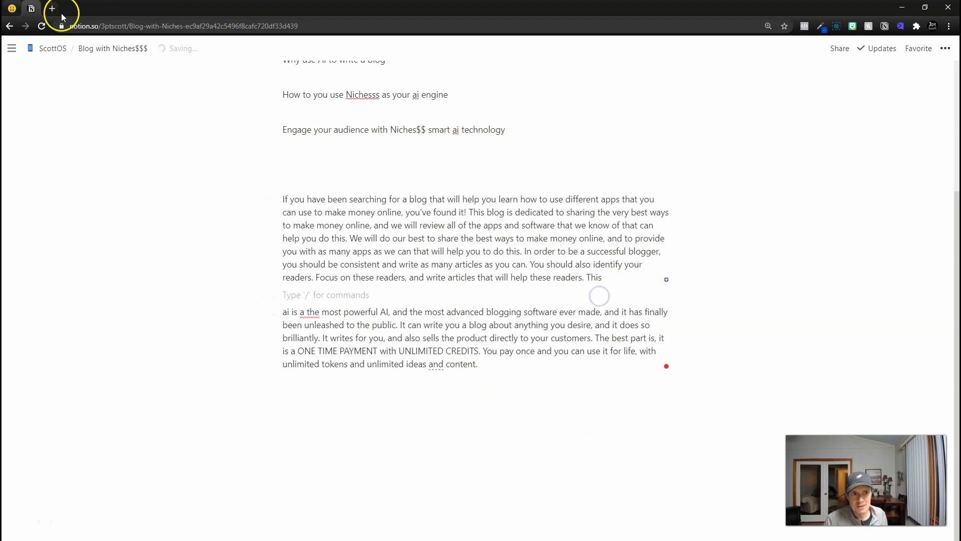
# - In nichesss, set up another Blog Post Intro suggestion using the outline point "What is artificial intelligence" as the post title
pyautogui.scroll(1, 348, 245)
pyautogui.scroll(2, 348, 246)
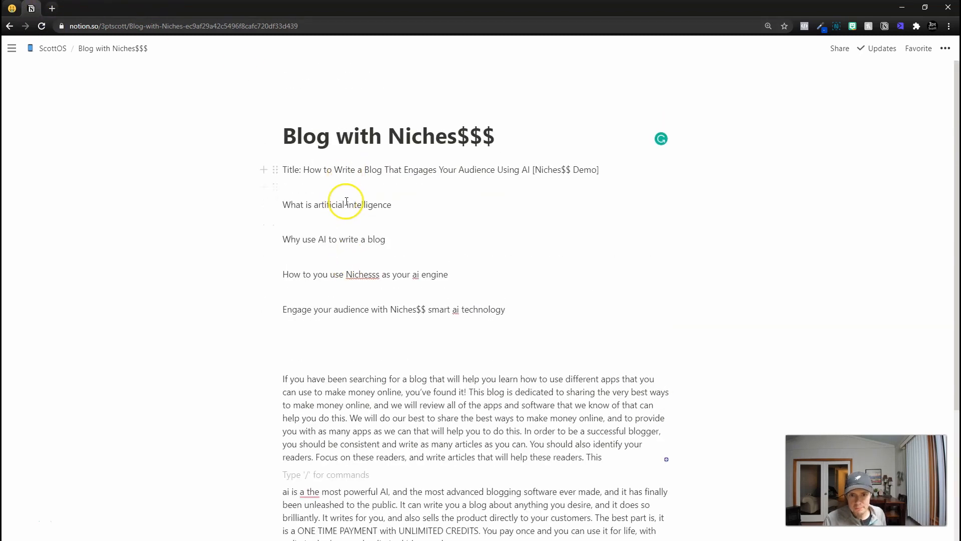
pyautogui.moveTo(391, 206); pyautogui.dragTo(282, 206)
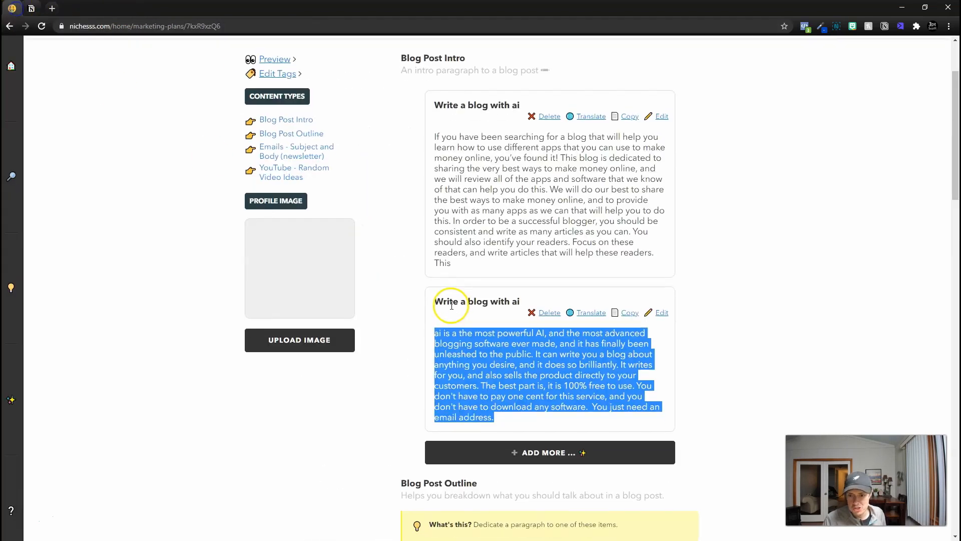
pyautogui.scroll(2, 456, 316)
pyautogui.scroll(-2, 526, 441)
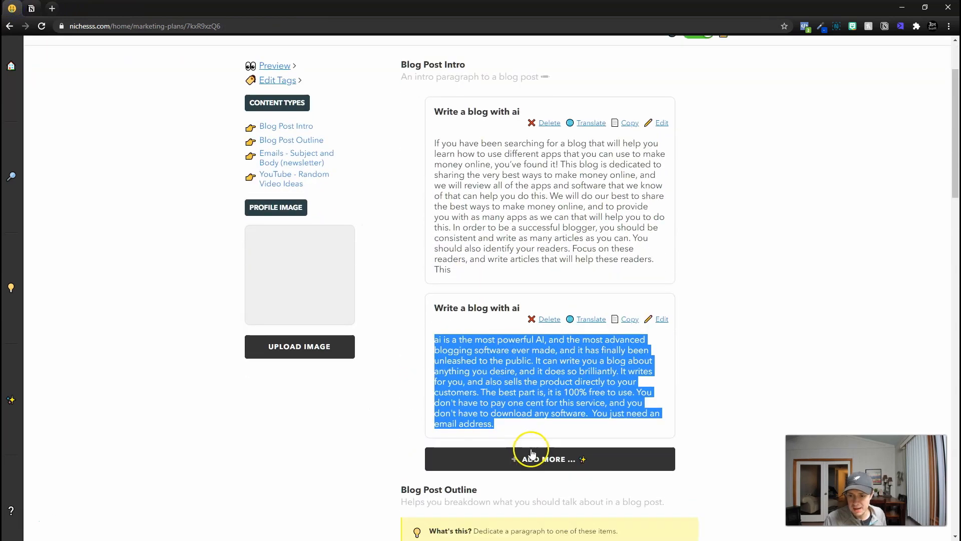
pyautogui.click(546, 461)
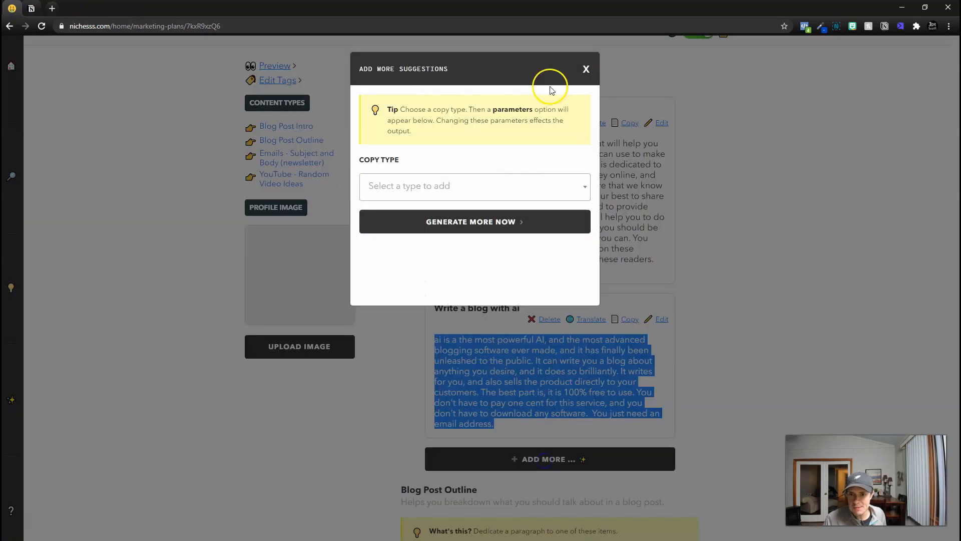
pyautogui.click(445, 190)
pyautogui.click(445, 237)
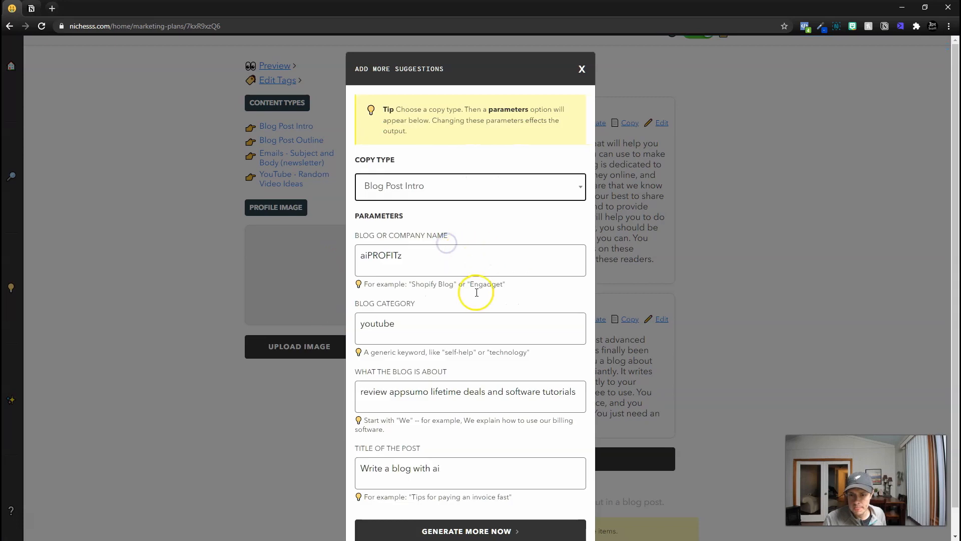
pyautogui.scroll(-2, 462, 265)
pyautogui.click(425, 446)
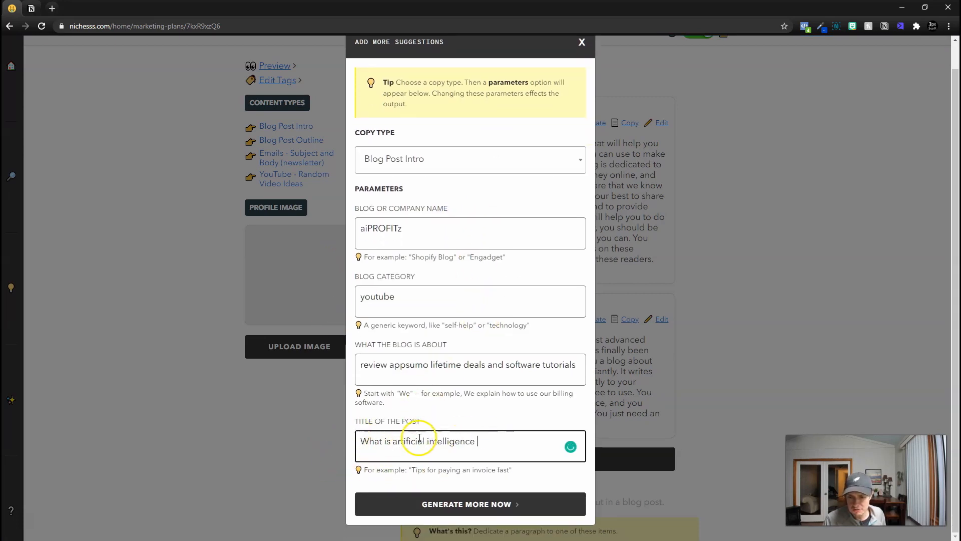
# - Set what the blog is about to the Notion title text "How to Write a Blog That Engages Your Audience Using AI [Niches$$ Demo]"
pyautogui.hotkey('ctrl', 'Tab')
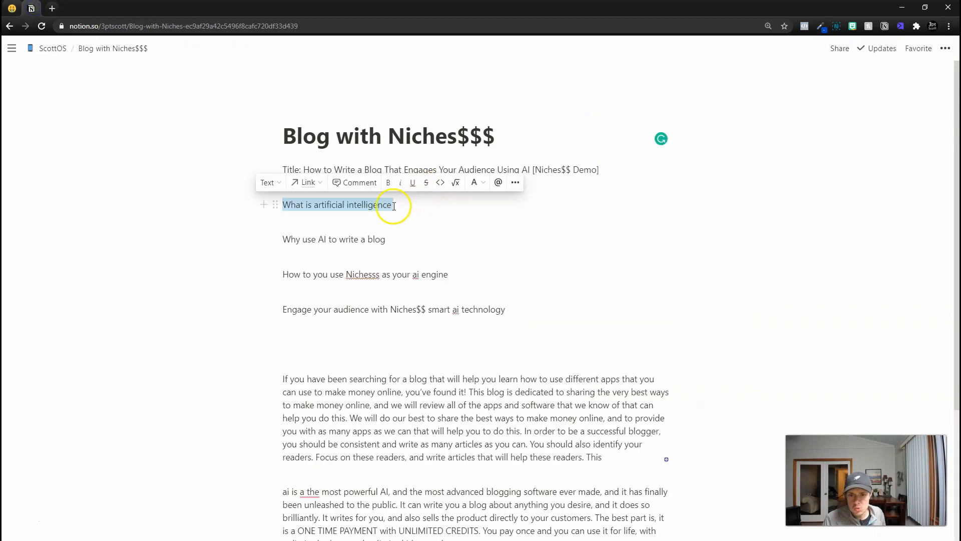
pyautogui.moveTo(640, 176); pyautogui.dragTo(392, 169)
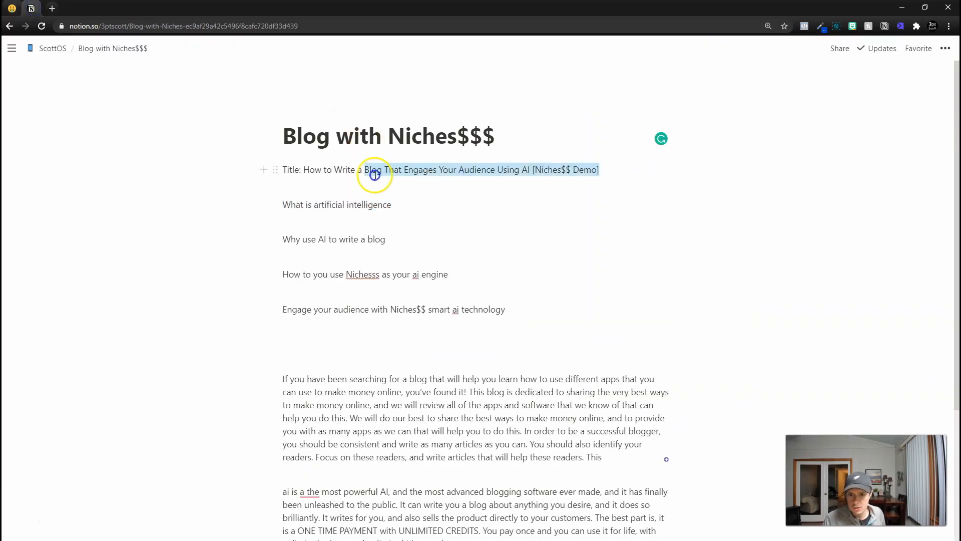
pyautogui.hotkey('ctrl', 'Tab')
pyautogui.tripleClick(429, 359)
pyautogui.write('How to Write a Blog That Engages Your Audience Using AI [Niches$$ Demo]')
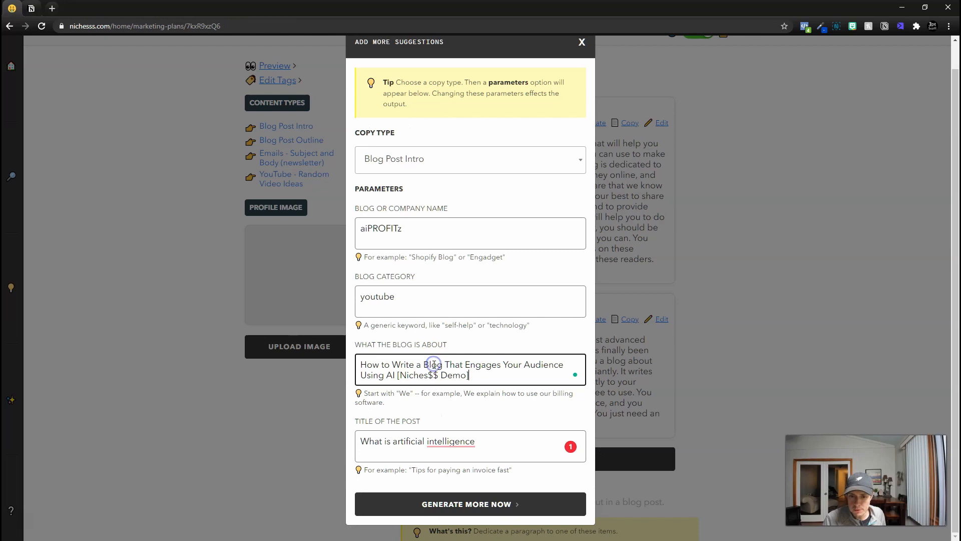
# - Set the blog category to "blogging with ai" and the blog or company name to "Niches$$"
pyautogui.doubleClick(410, 297)
pyautogui.write('blogging wt')
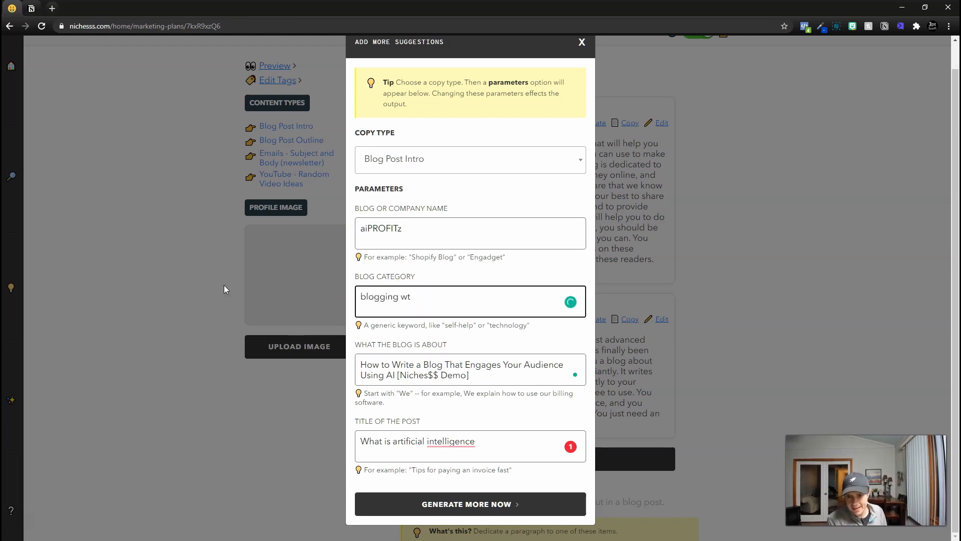
pyautogui.press('BackSpace')
pyautogui.write('ith ai')
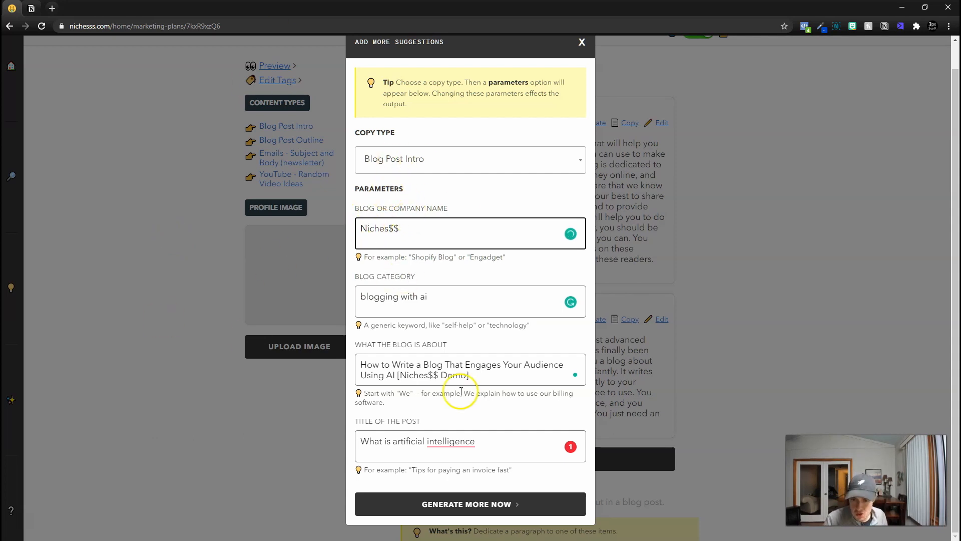
# - Correct the post title to "What is artificial intelligence?" and generate more blog post intros
pyautogui.click(416, 440)
pyautogui.write('i')
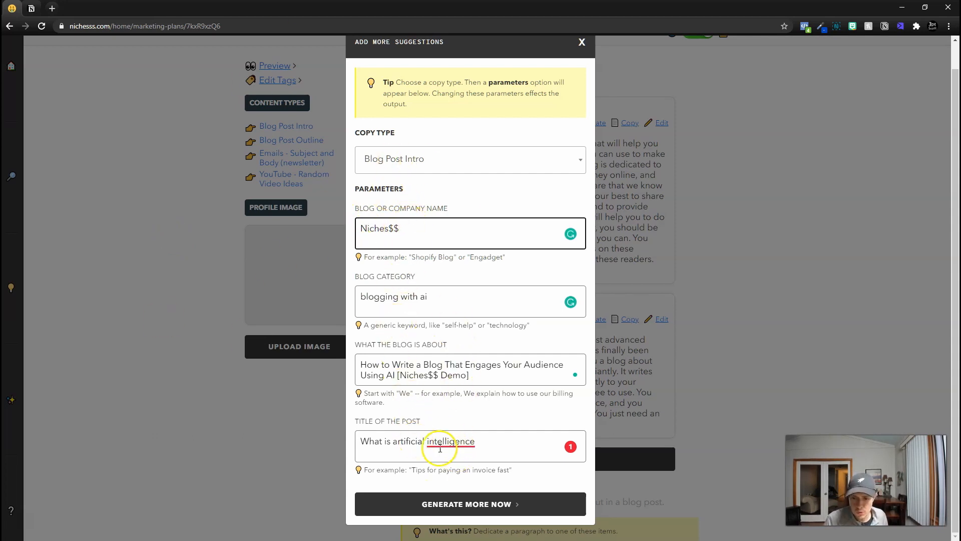
pyautogui.moveTo(443, 439)
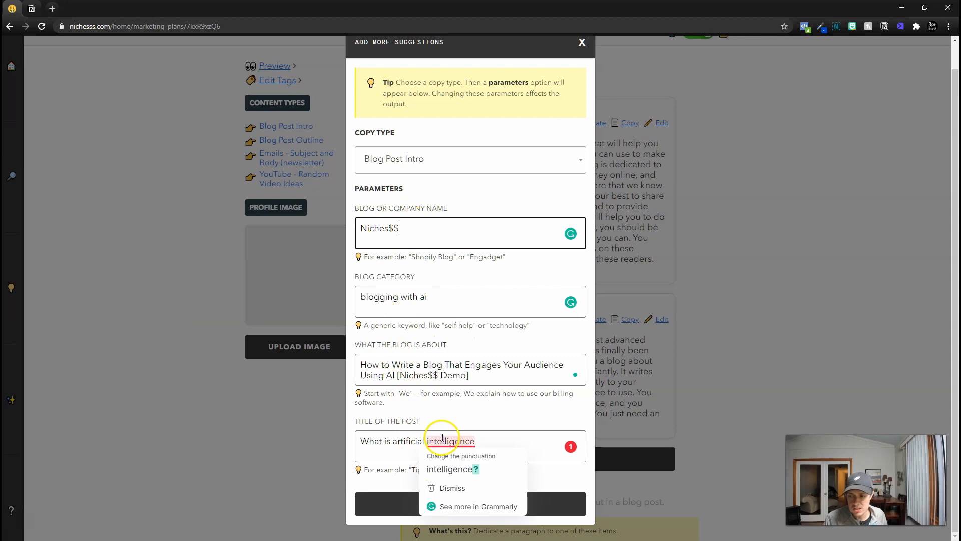
pyautogui.click(468, 470)
pyautogui.click(440, 504)
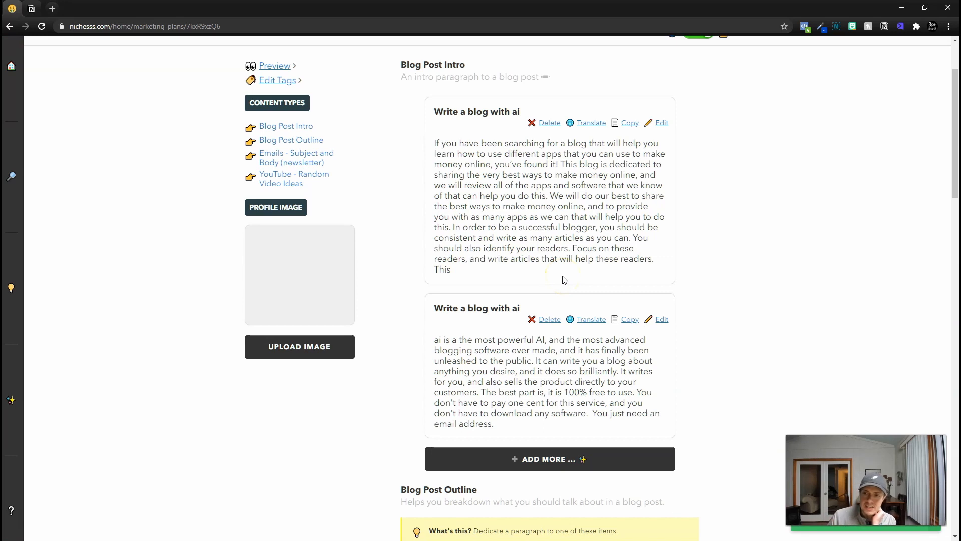
# - Copy the generated "What is artificial intelligence?" paragraphs and paste them under the "What is artificial intelligence (AI)?" heading in Notion
pyautogui.scroll(2, 565, 280)
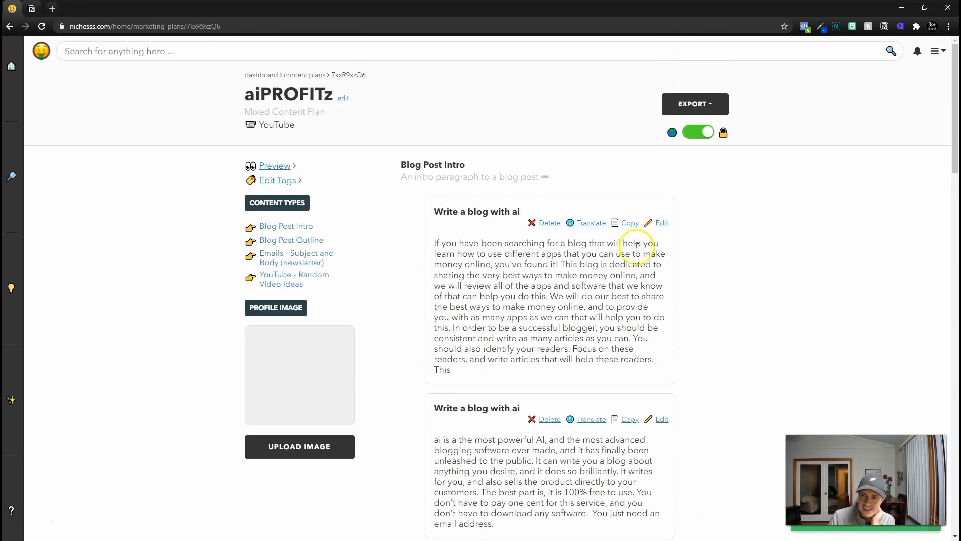
pyautogui.scroll(-2, 759, 255)
pyautogui.scroll(2, 760, 255)
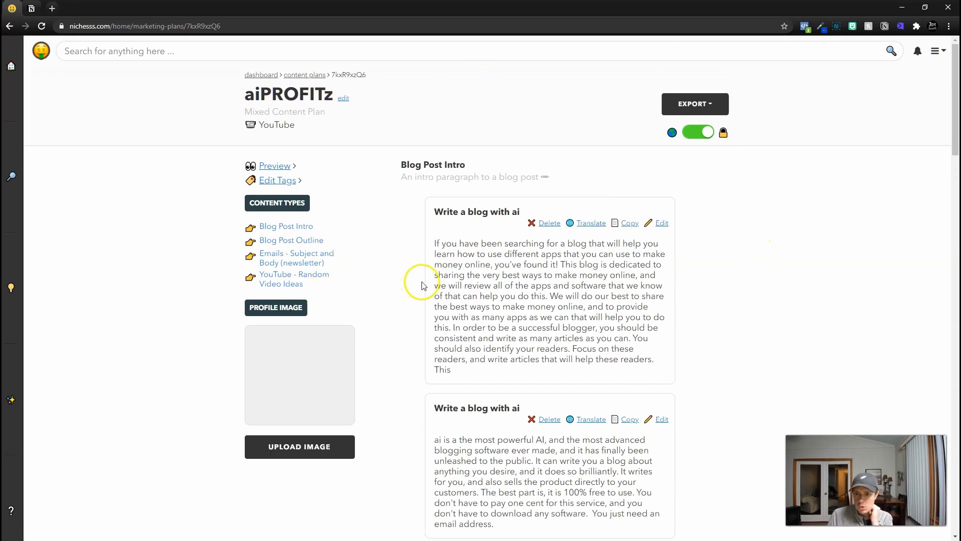
pyautogui.scroll(-8, 587, 260)
pyautogui.moveTo(431, 197); pyautogui.dragTo(591, 285)
pyautogui.hotkey('ctrl', 'c')
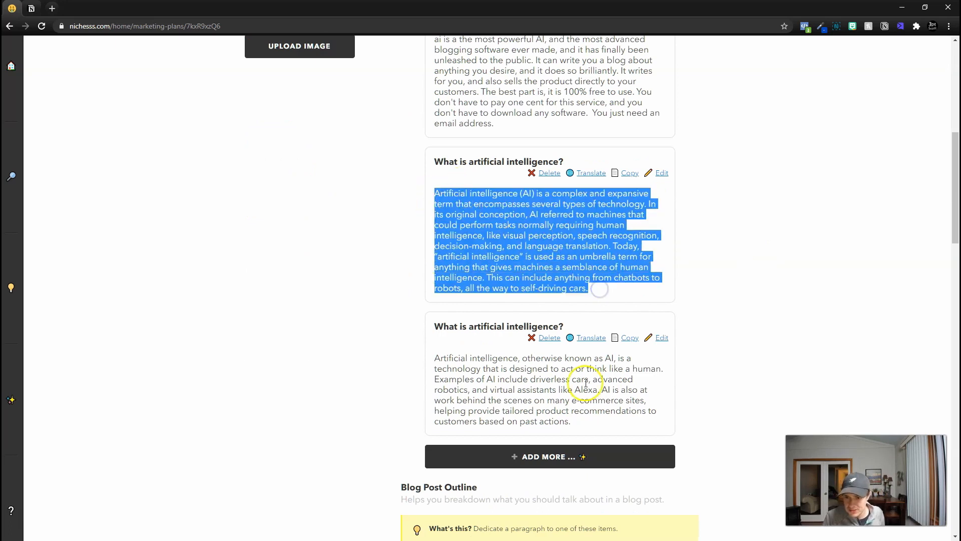
pyautogui.scroll(-1, 549, 360)
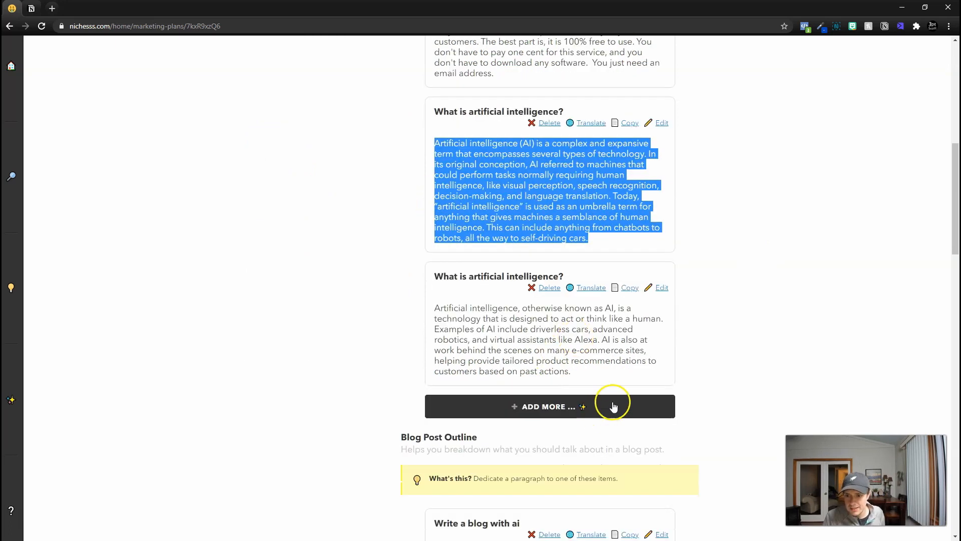
pyautogui.click(32, 9)
pyautogui.hotkey('ctrl', 'v')
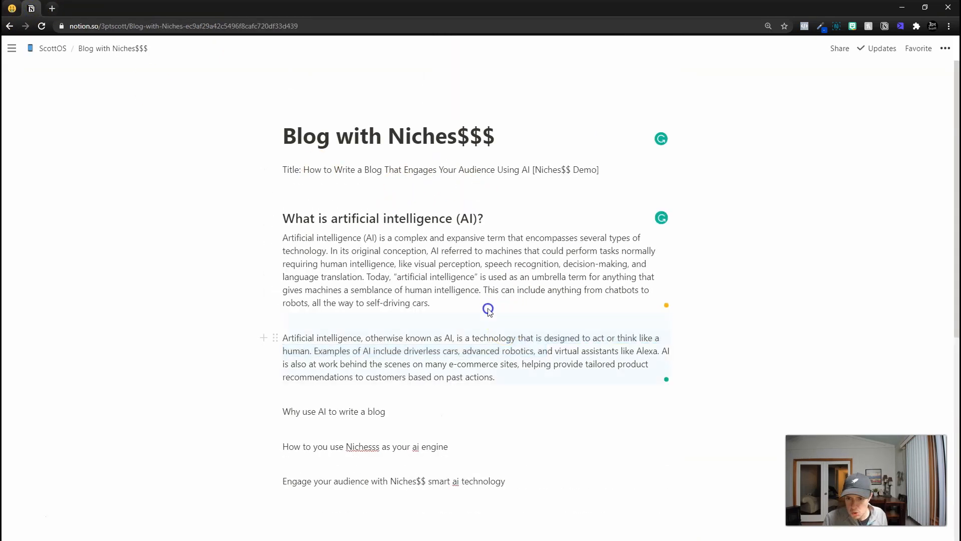
# - Delete the second pasted paragraph's opening up to "virtual assistants" and merge the rest into the first paragraph
pyautogui.click(439, 354)
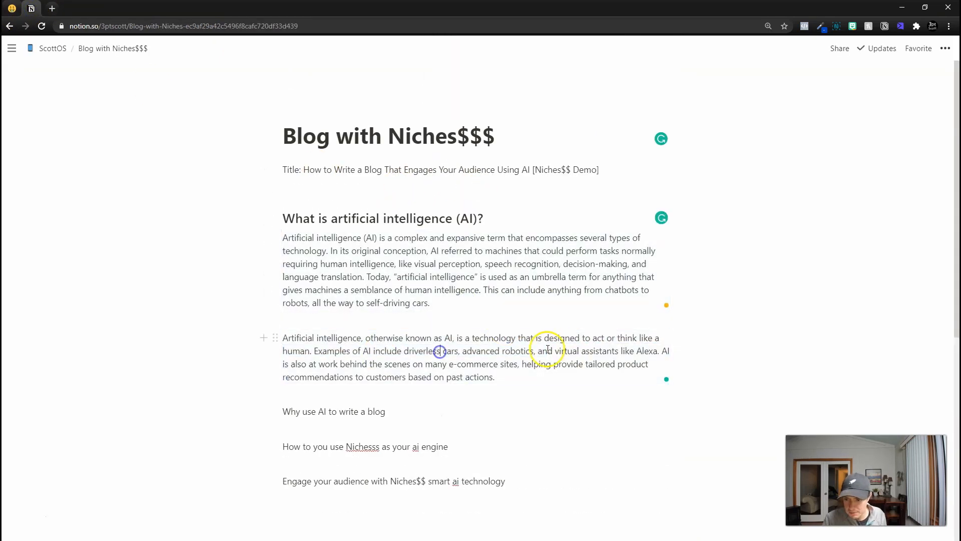
pyautogui.moveTo(555, 350); pyautogui.dragTo(283, 340)
pyautogui.press('BackSpace')
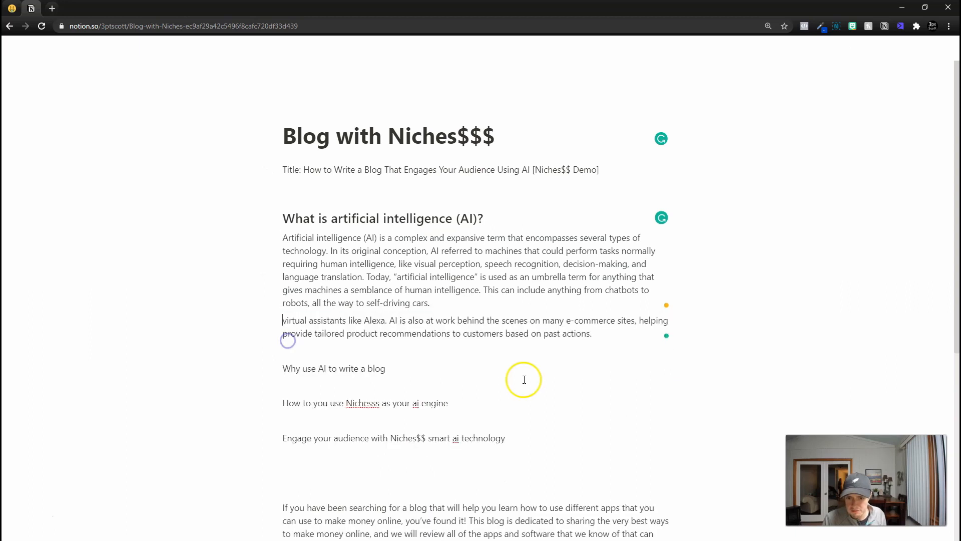
pyautogui.press('BackSpace')
# - Reword the merged sentence as "Every time you talk to virtual assistants like Alexa, you are using AI" and add a blank line below the paragraph
pyautogui.write('Every time ')
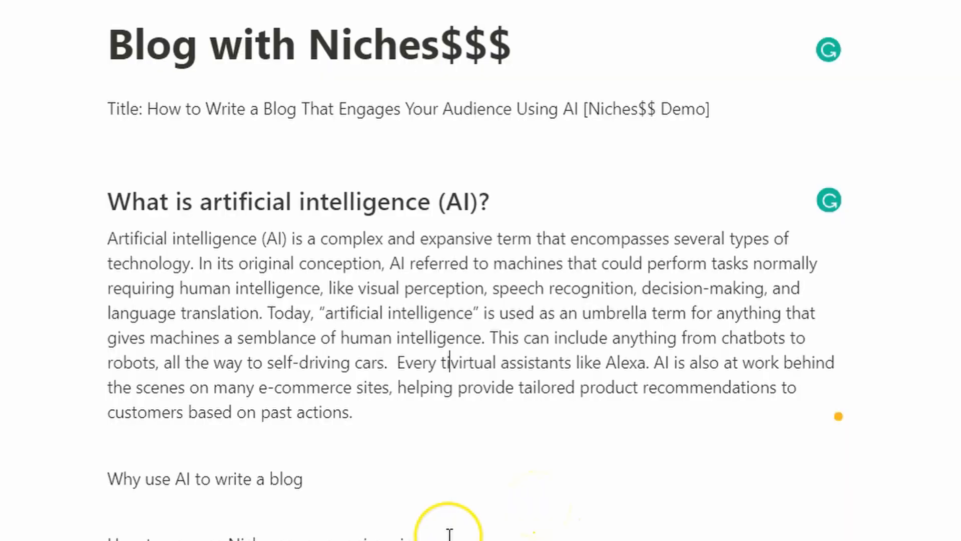
pyautogui.write('you talk to virtual assistants like Alexa')
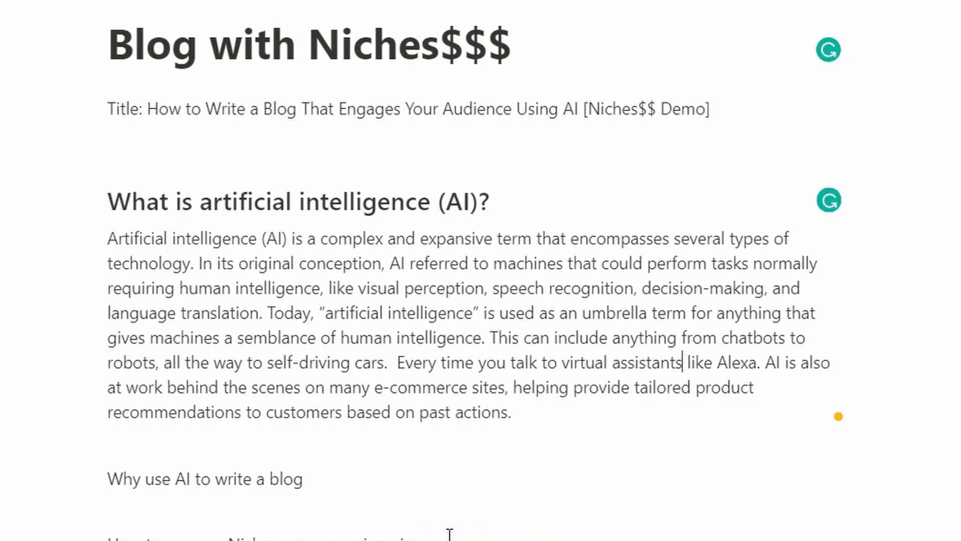
pyautogui.write(', you are using')
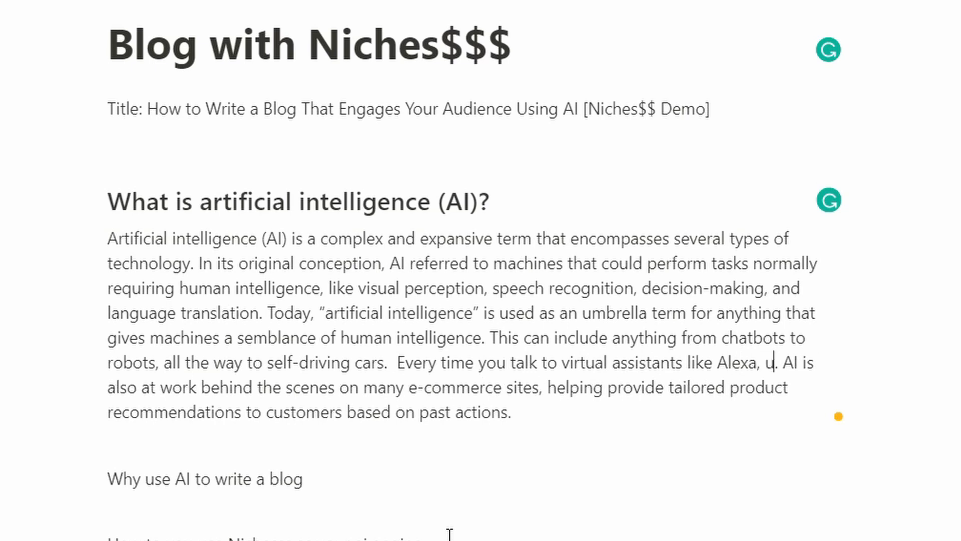
pyautogui.write(' AI')
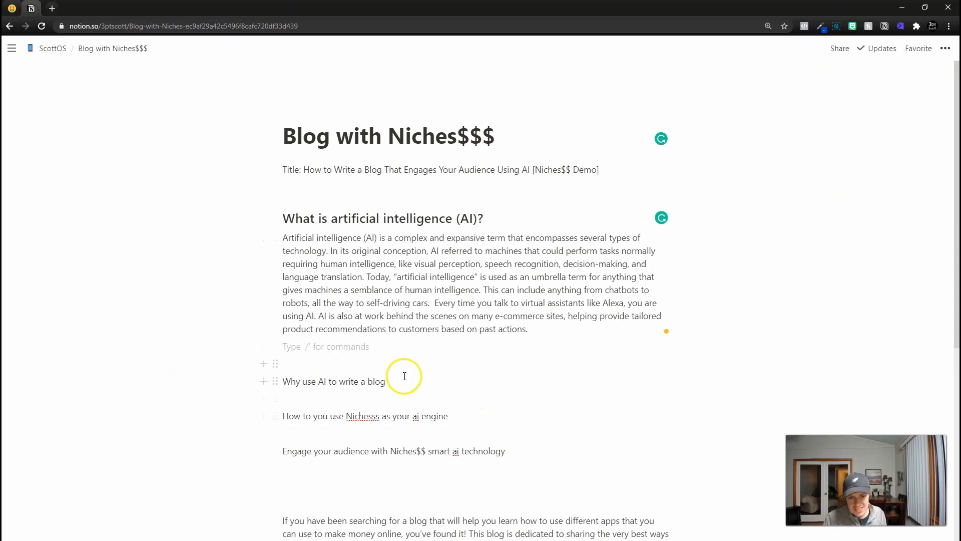
pyautogui.press('Return')
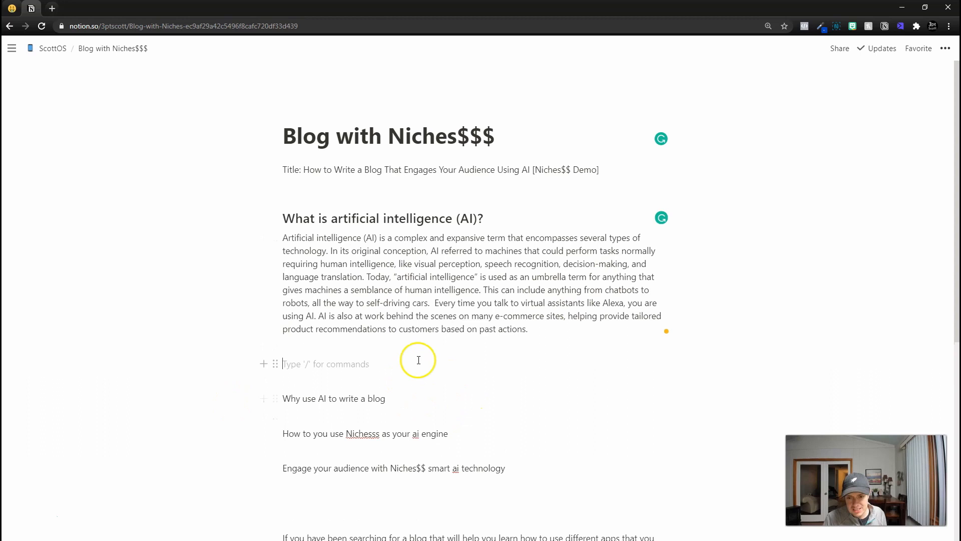
# - Switch to nichesss and generate more Blog Post Intro suggestions for "What is artificial intelligence?"
pyautogui.click(22, 12)
pyautogui.scroll(-2, 530, 317)
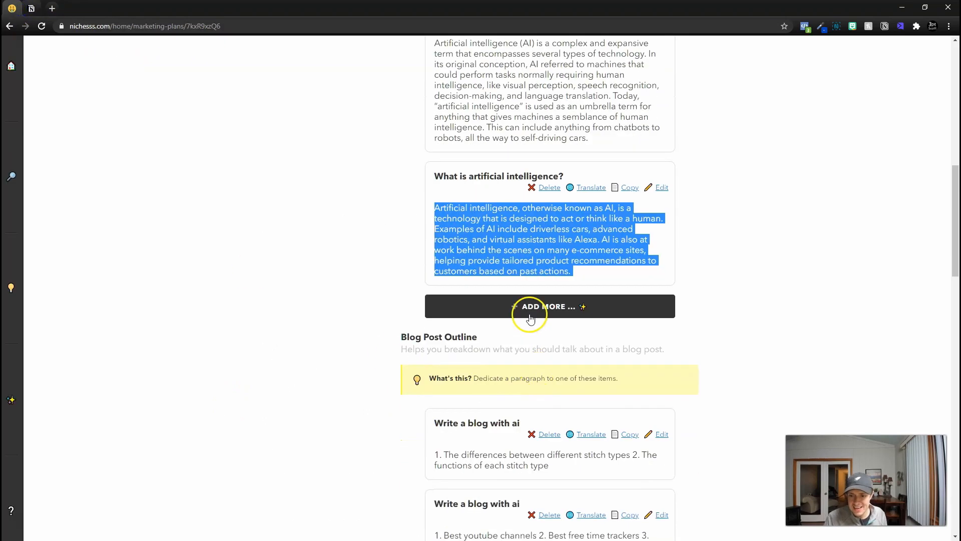
pyautogui.click(537, 301)
pyautogui.click(479, 187)
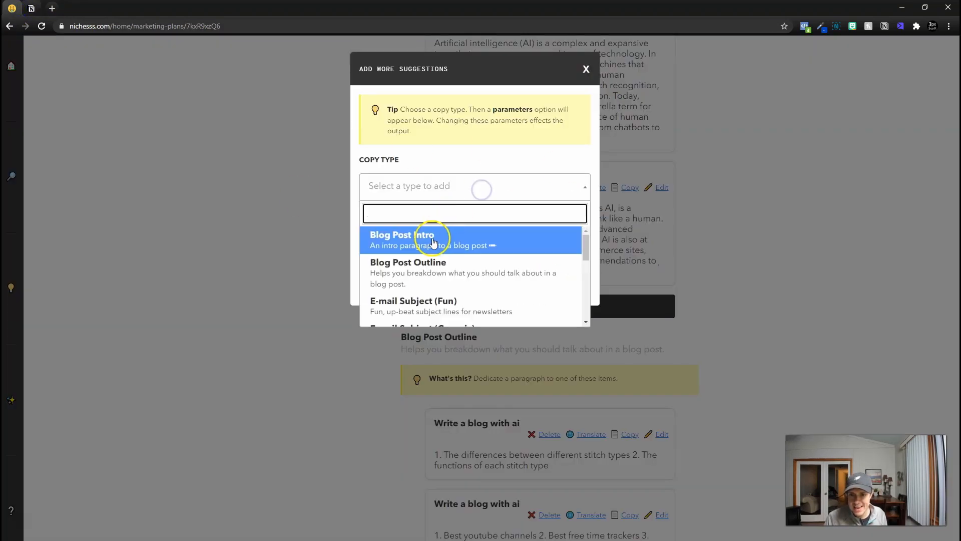
pyautogui.click(433, 236)
pyautogui.click(466, 520)
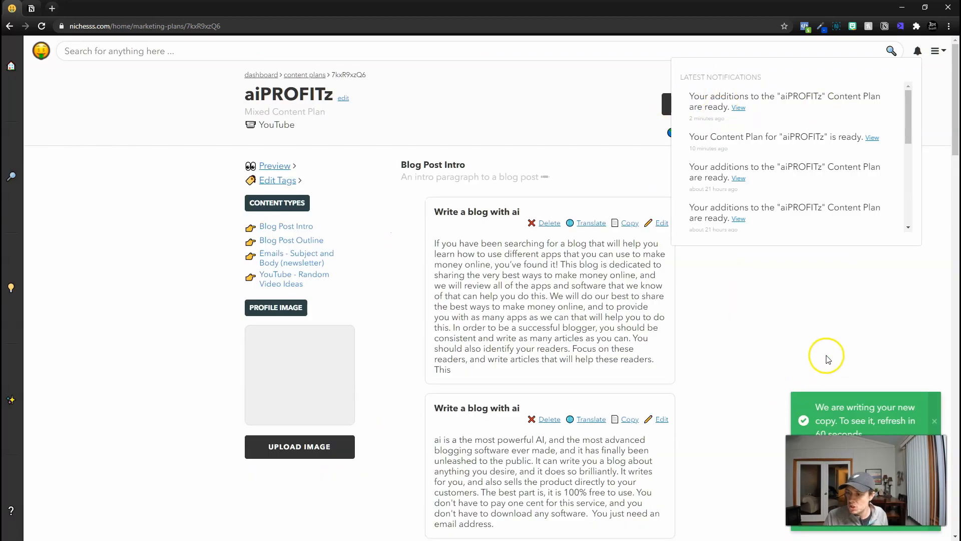
# - Open the newly generated additions and paste the "Trying to figure out what artificial intelligence is" paragraph as the section's second paragraph in Notion
pyautogui.click(918, 52)
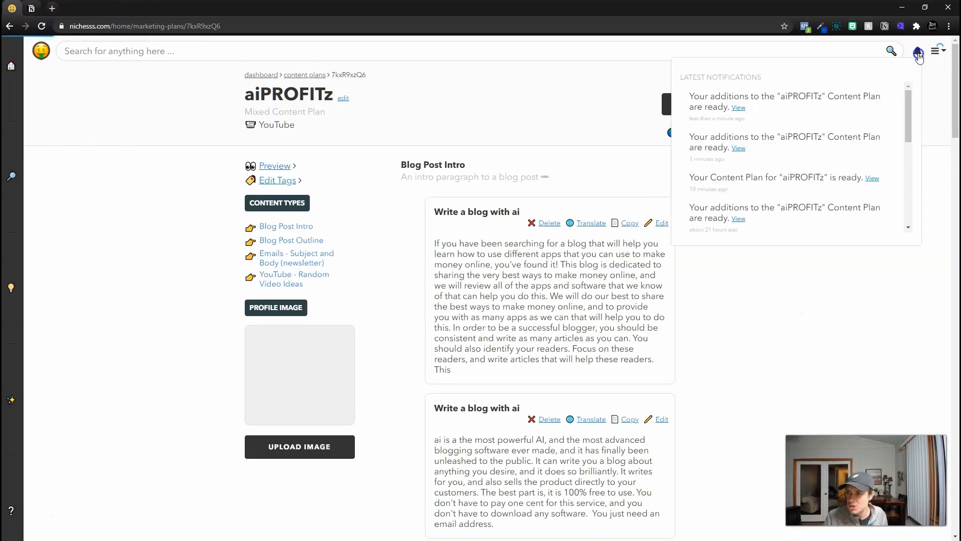
pyautogui.click(738, 107)
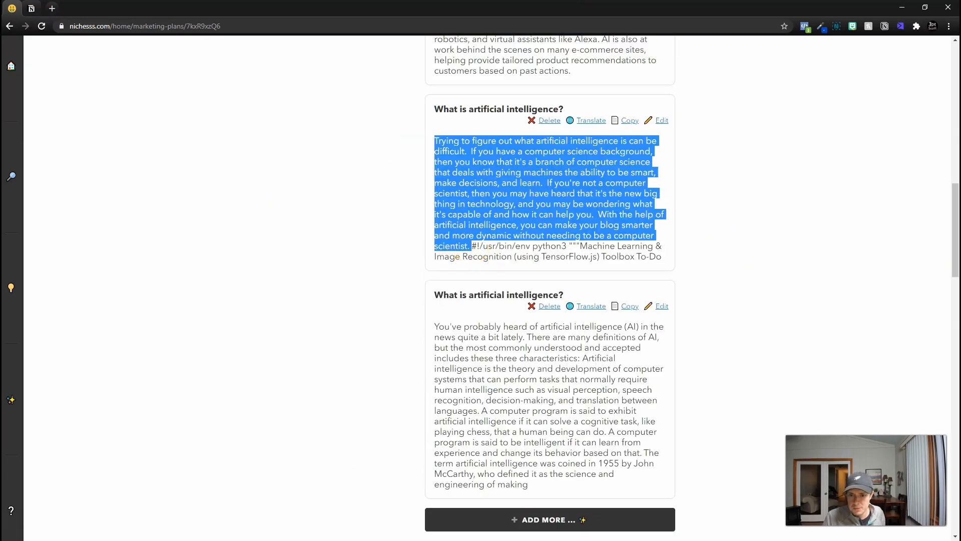
pyautogui.click(31, 8)
pyautogui.click(292, 364)
pyautogui.write("Trying to figure out what artificial intelligence is can be difficult. If you have a computer science background, then you know that it's a branch of computer science that deals with giving machines the ability to be smart, make decisions, and learn. If you're not a computer scientist, then you may have heard that it's the new big thing in technology, and you may be wondering what it's capable of and how it can help you. With the help of artificial intelligence, you can make your blog smarter and more dynamic without needing to be a computer scientist.")
pyautogui.scroll(-1, 365, 397)
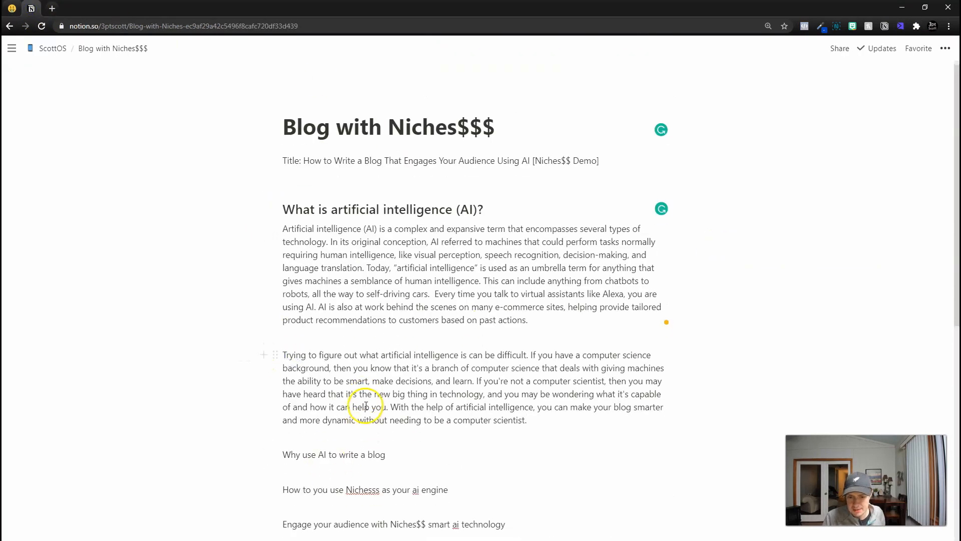
# - Copy the nichesss passage from "A computer program is said to exhibit" to "engineering of making" and paste it as the section's third paragraph in Notion
pyautogui.moveTo(330, 416); pyautogui.dragTo(404, 423)
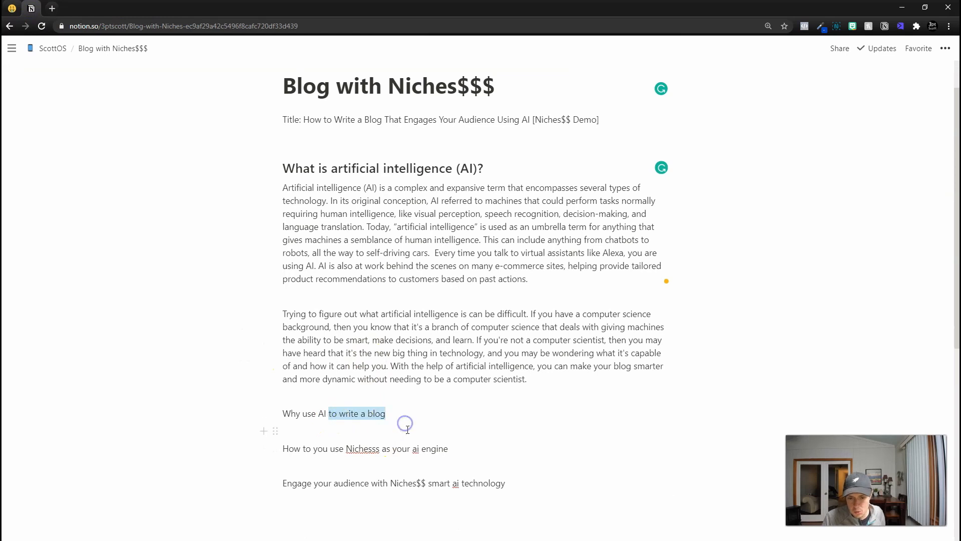
pyautogui.click(12, 8)
pyautogui.scroll(-3, 568, 203)
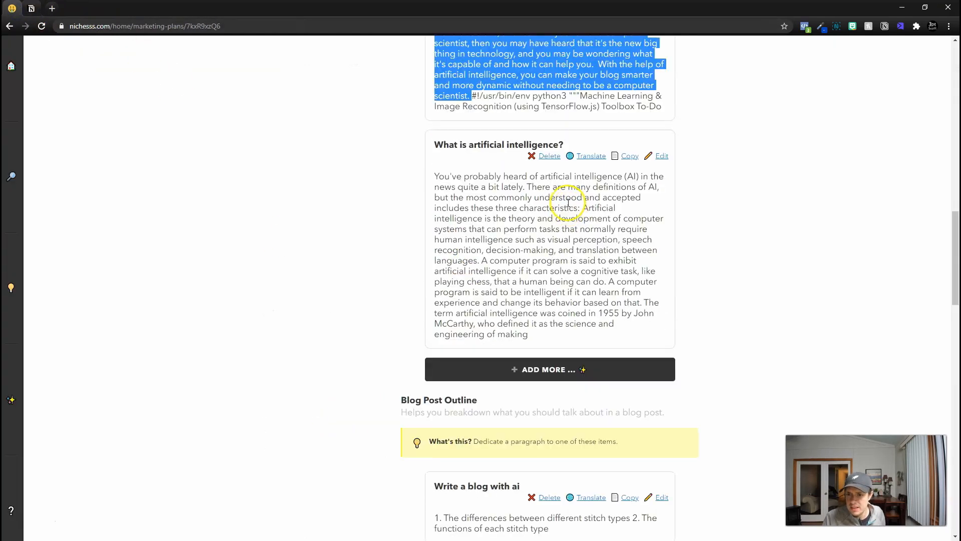
pyautogui.moveTo(529, 188); pyautogui.dragTo(460, 177)
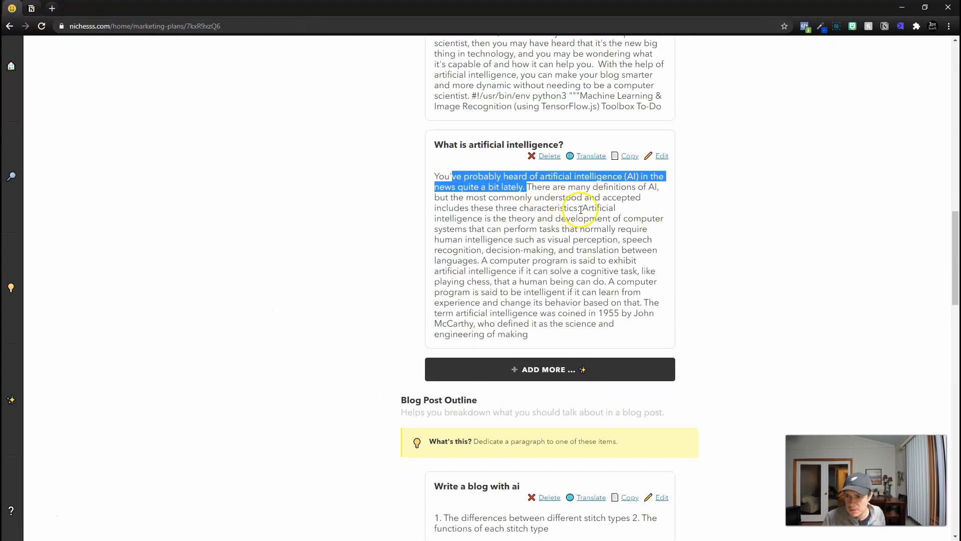
pyautogui.scroll(-1, 610, 244)
pyautogui.moveTo(483, 211); pyautogui.dragTo(534, 285)
pyautogui.hotkey('ctrl', 'c')
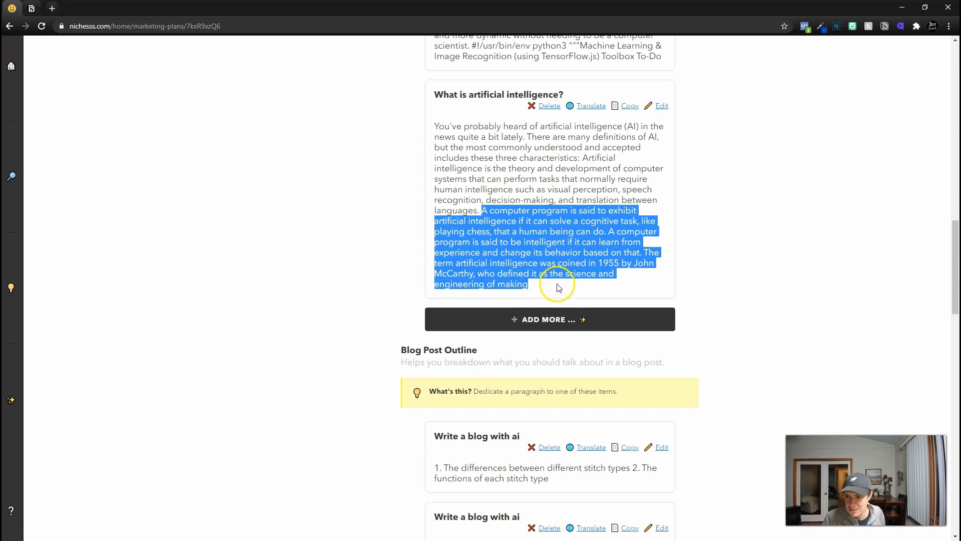
pyautogui.moveTo(620, 285); pyautogui.dragTo(597, 263)
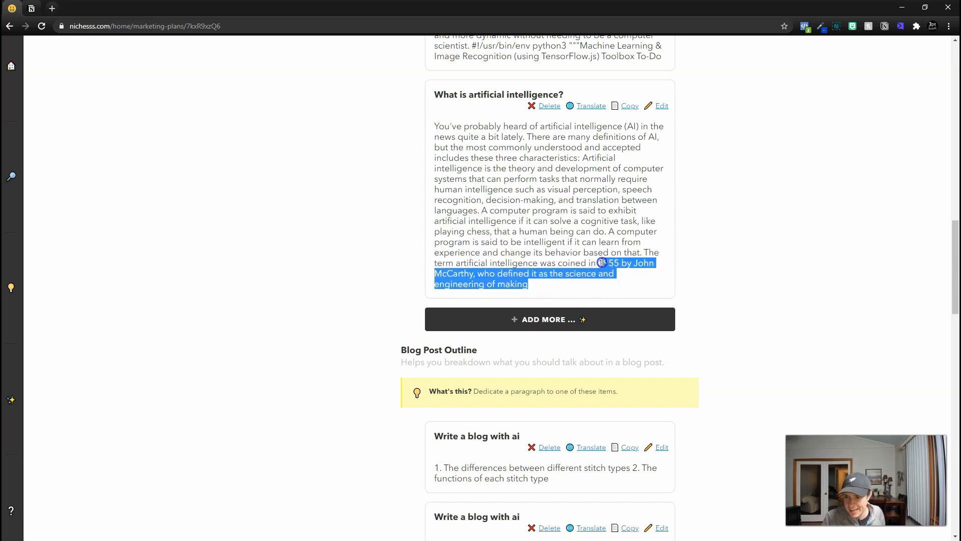
pyautogui.hotkey('ctrl', 'Tab')
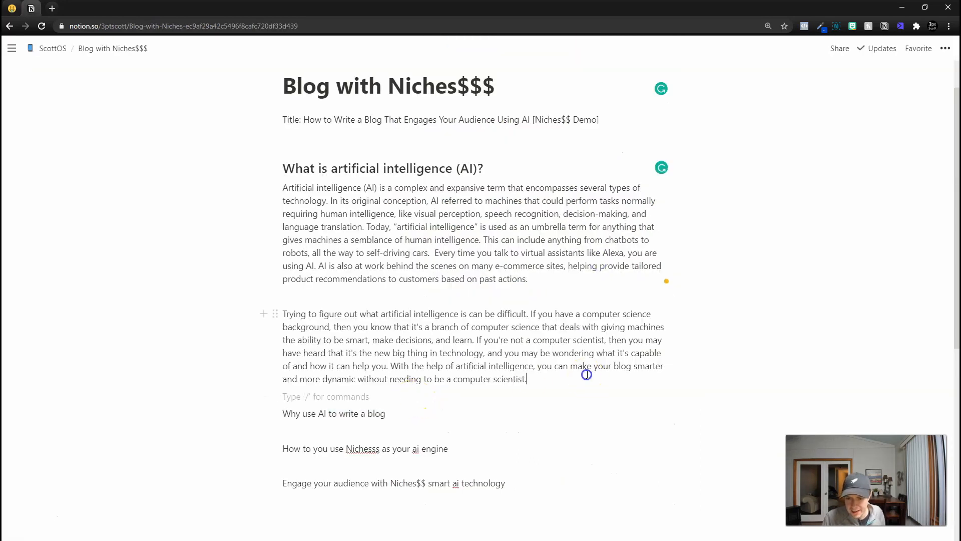
pyautogui.press('Return')
pyautogui.hotkey('ctrl', 'v')
pyautogui.scroll(-1, 576, 386)
# - Copy "1955 by John McCarthy" from the third paragraph and search Google for it in a new tab
pyautogui.keyDown('shift'); pyautogui.click(543, 392); pyautogui.keyUp('shift')
pyautogui.keyDown('shift'); pyautogui.click(365, 402); pyautogui.keyUp('shift')
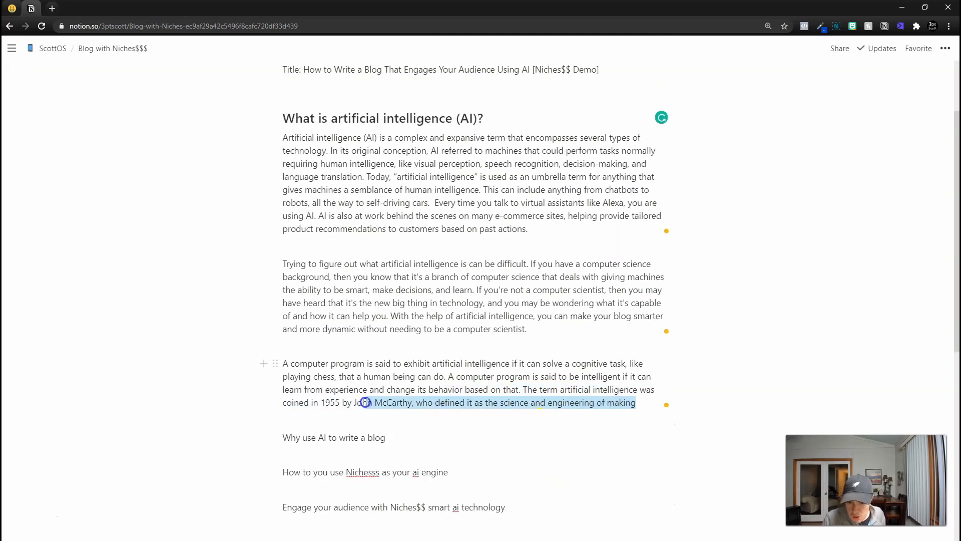
pyautogui.click(393, 403)
pyautogui.moveTo(409, 402); pyautogui.dragTo(327, 403)
pyautogui.hotkey('ctrl', 'c')
pyautogui.click(51, 8)
pyautogui.hotkey('ctrl', 'v')
pyautogui.press('Return')
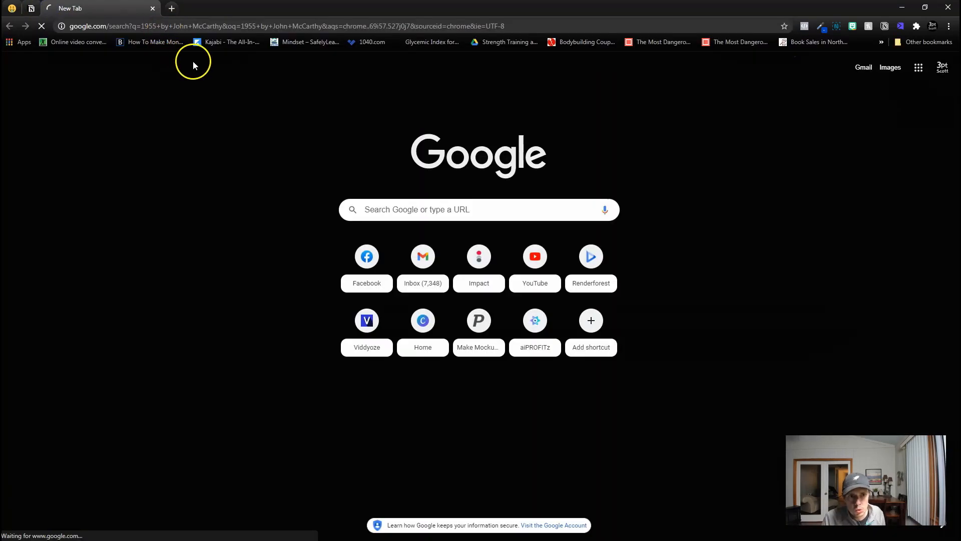
# - Select McCarthy's definition "the science and engineering of making intelligent machines" in the search results and open its source article in a new tab
pyautogui.moveTo(172, 204); pyautogui.dragTo(125, 200)
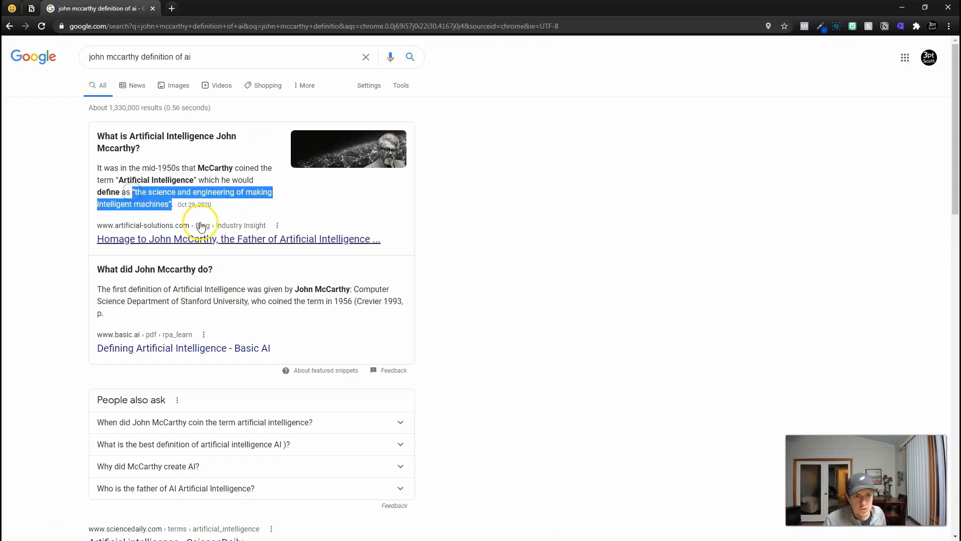
pyautogui.keyDown('ctrl'); pyautogui.click(193, 239); pyautogui.keyUp('ctrl')
pyautogui.moveTo(240, 9); pyautogui.dragTo(132, 9)
# - Select the outline point "Why use AI to write a blog" in Notion and generate Blog Post Intro suggestions for it in nichesss
pyautogui.click(31, 8)
pyautogui.scroll(3, 335, 229)
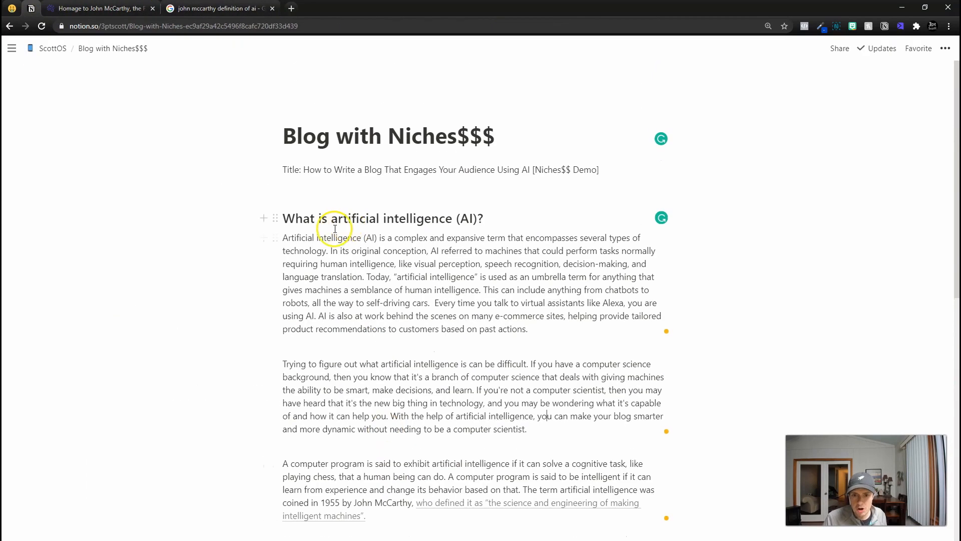
pyautogui.scroll(-2, 462, 213)
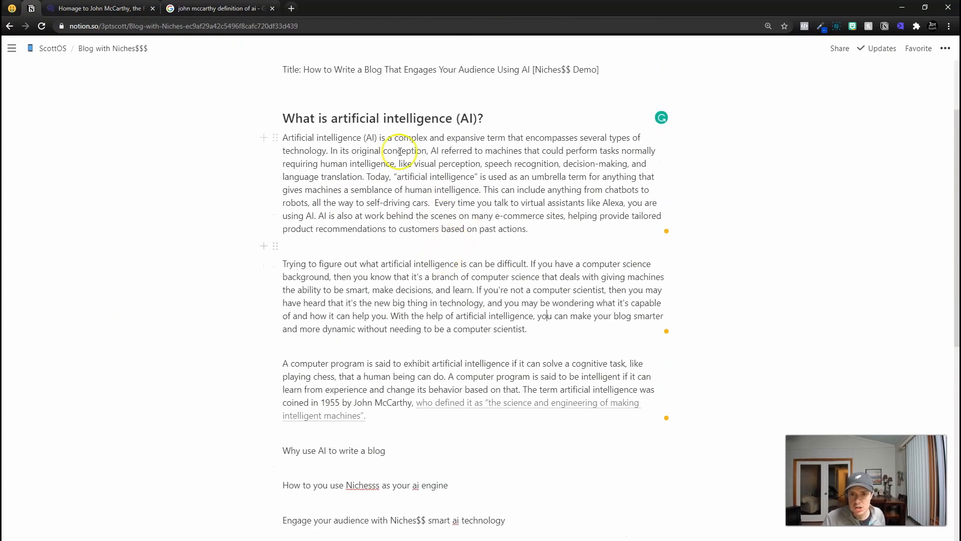
pyautogui.scroll(-2, 490, 336)
pyautogui.tripleClick(358, 347)
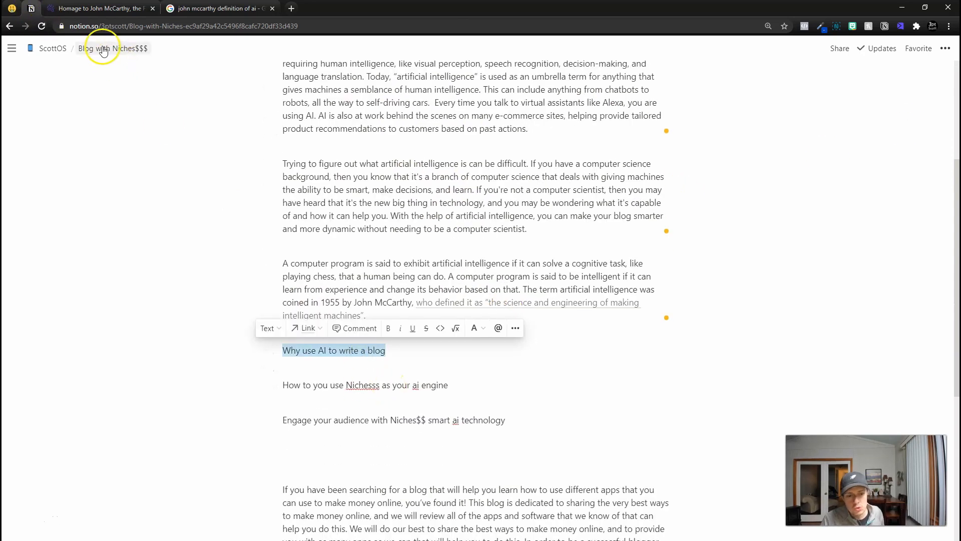
pyautogui.click(12, 8)
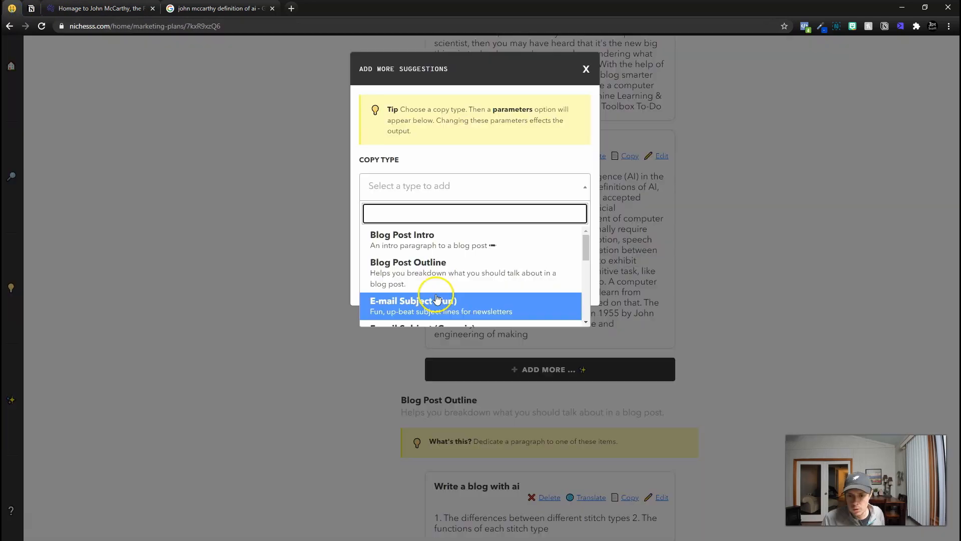
pyautogui.click(425, 445)
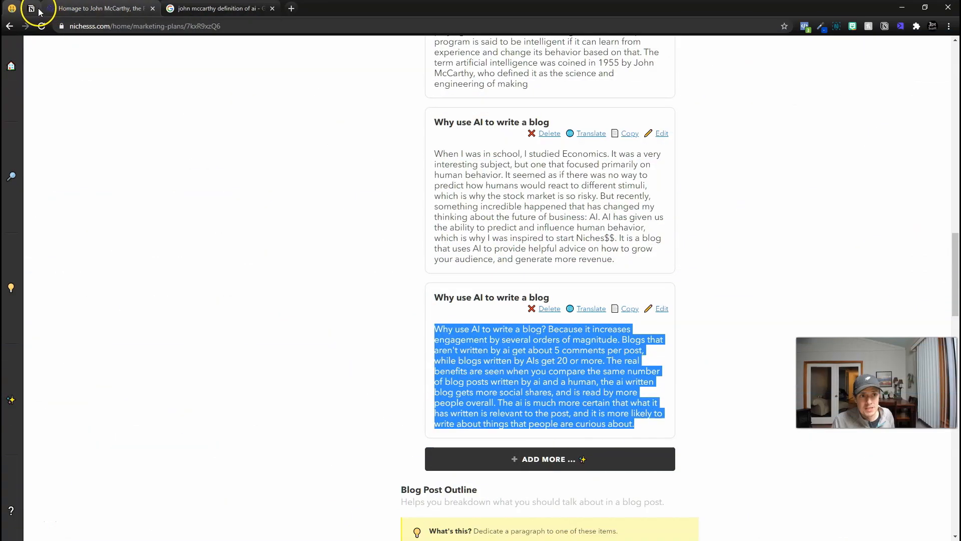
# - In Notion, make "Why use AI to write a blog" a heading and place the generated paragraph about increased engagement under it
pyautogui.click(31, 9)
pyautogui.tripleClick(420, 348)
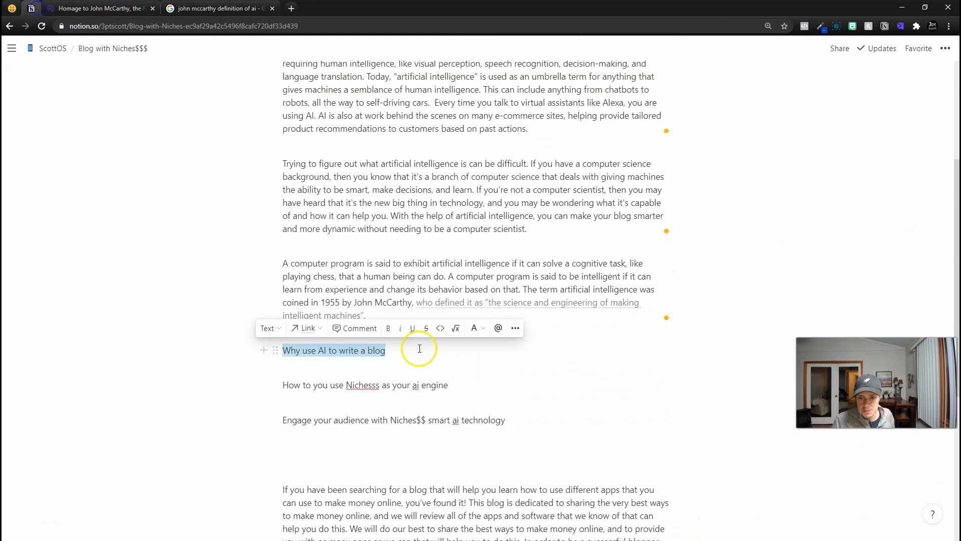
pyautogui.click(326, 411)
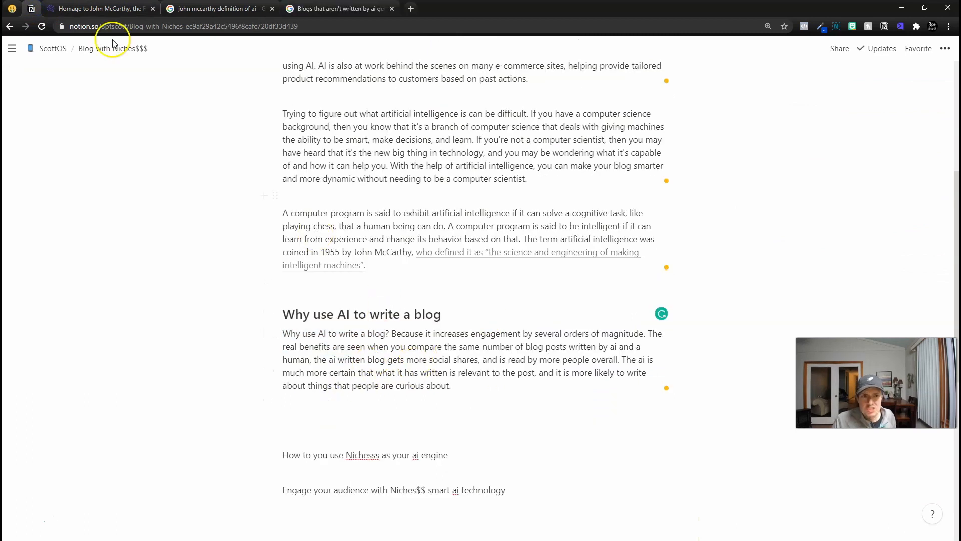
# - Return to nichesss and request another batch of Blog Post Intro suggestions
pyautogui.click(11, 9)
pyautogui.click(551, 459)
pyautogui.click(447, 187)
pyautogui.click(411, 236)
pyautogui.click(440, 531)
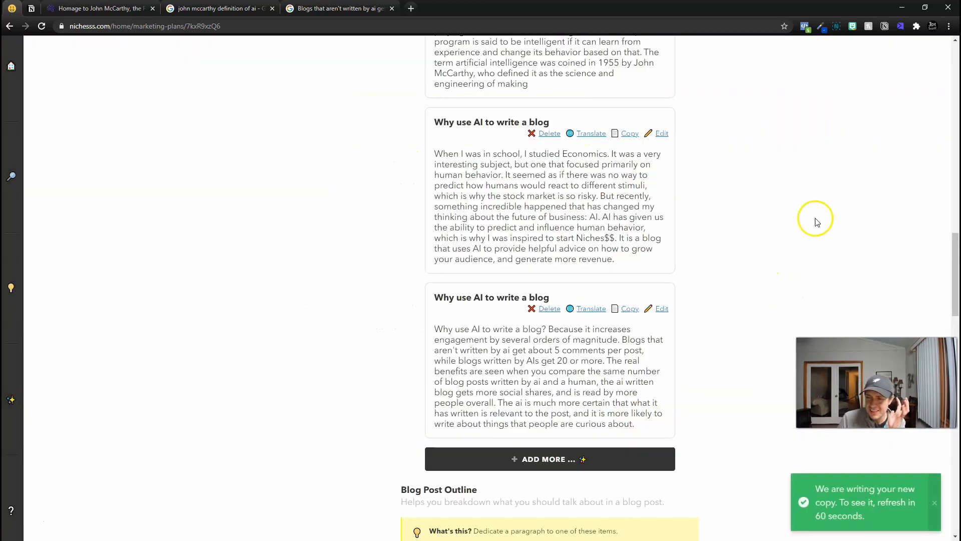
# - In the Notion draft, change "it increases engagement" to "it can increase engagement" under "Why use AI to write a blog"
pyautogui.click(103, 10)
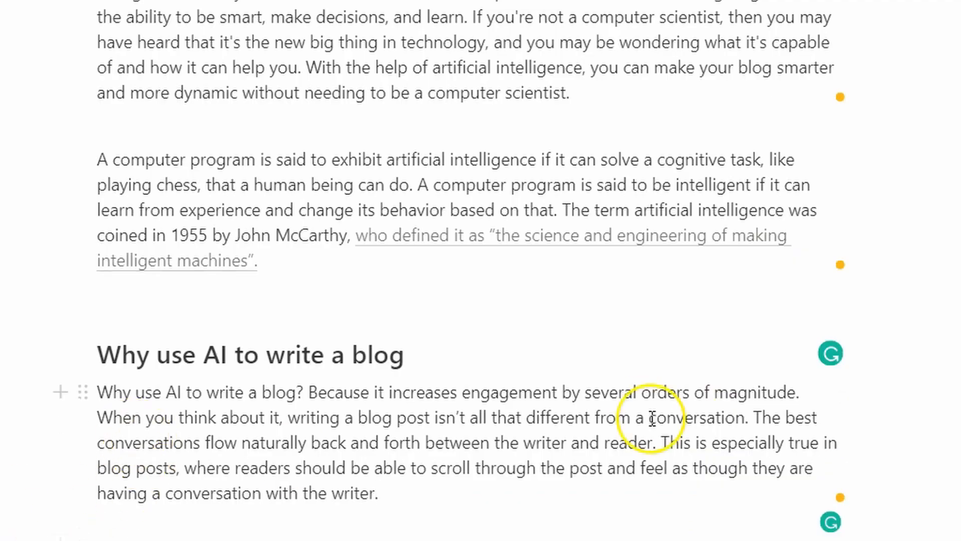
pyautogui.write('can')
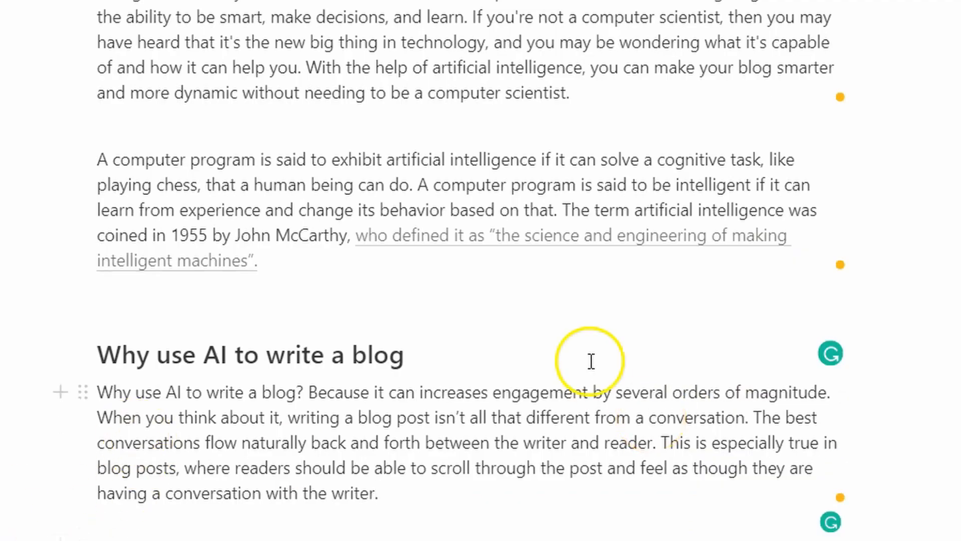
pyautogui.moveTo(483, 391); pyautogui.dragTo(489, 393)
pyautogui.press('BackSpace')
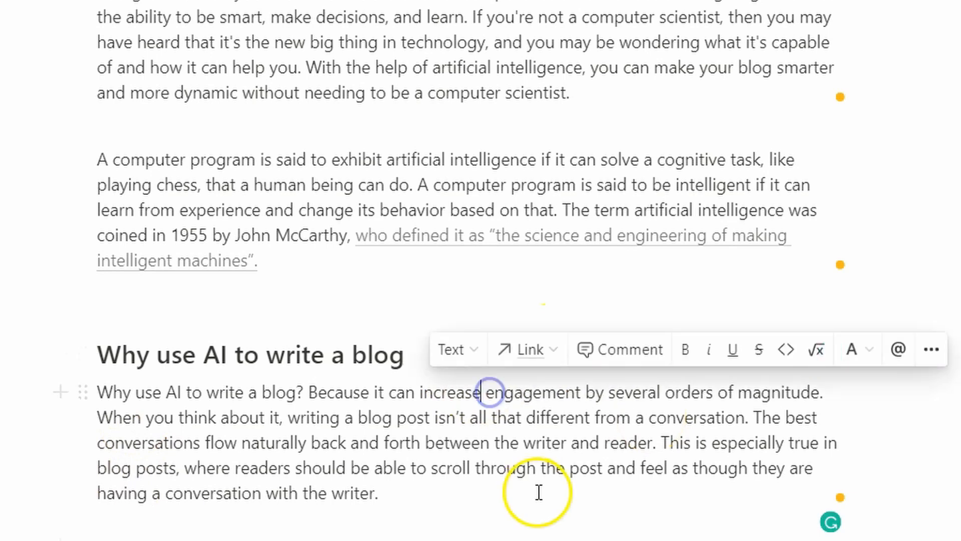
pyautogui.click(560, 494)
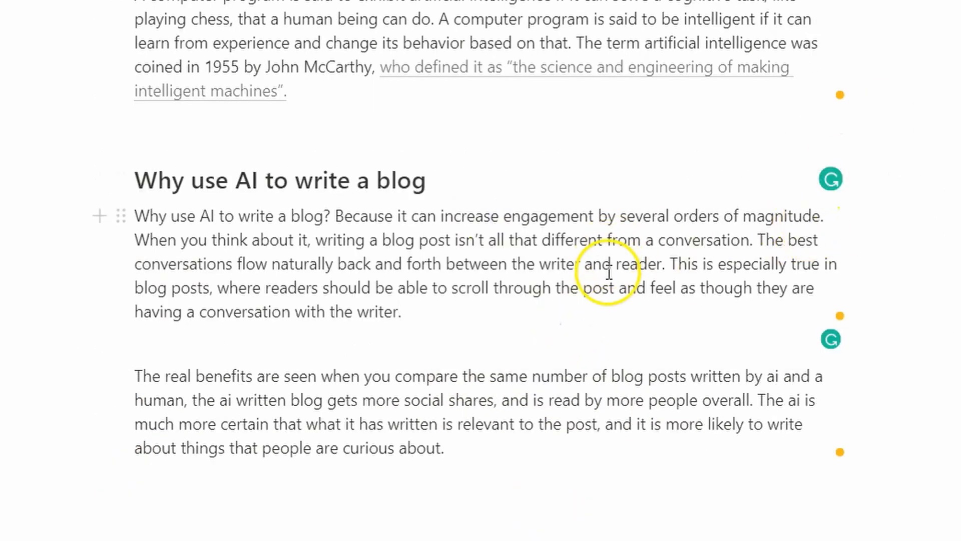
# - Copy the nichesss paragraph starting "Okay, so you've come up with a topic" into Notion under "How to you use Nichesss as your ai engine"
pyautogui.hotkey('alt', 'Tab')
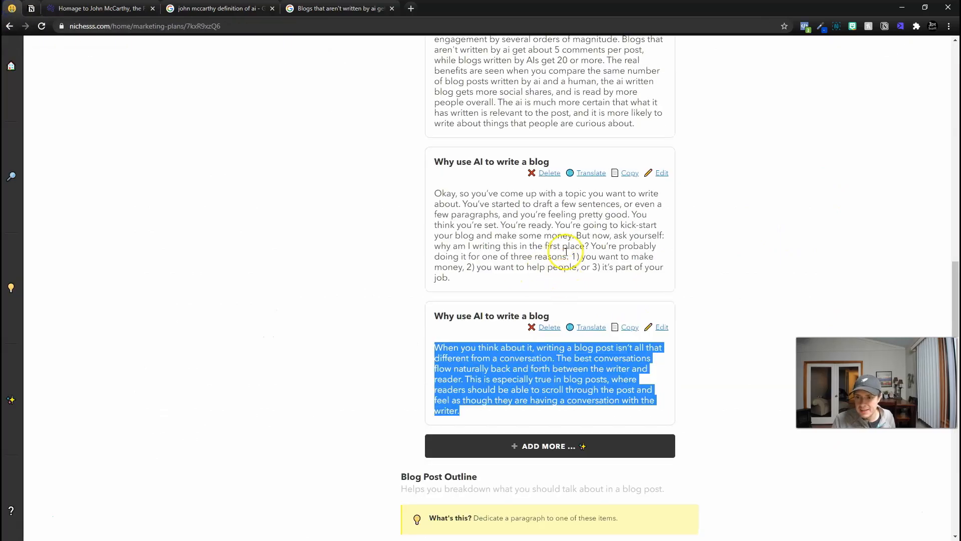
pyautogui.tripleClick(528, 215)
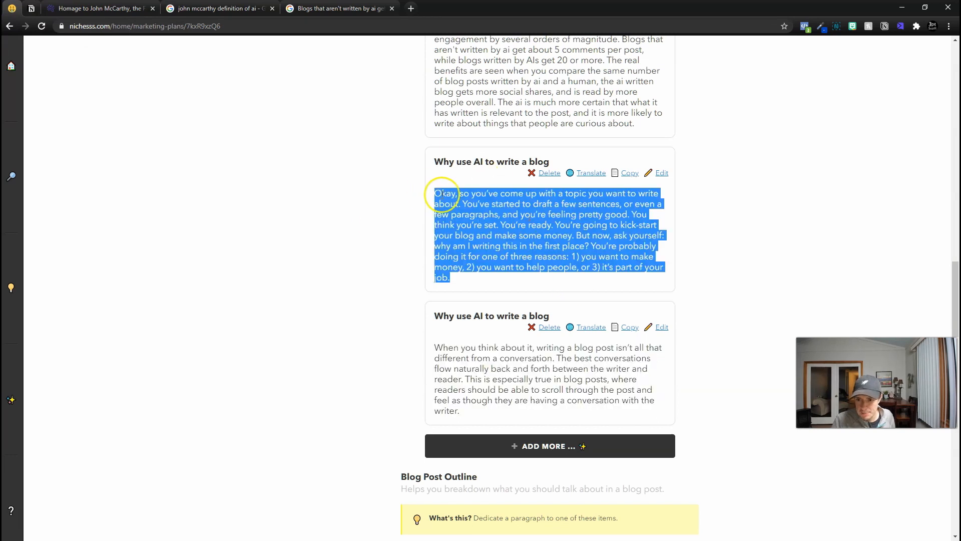
pyautogui.hotkey('ctrl', 'Tab')
pyautogui.hotkey('ctrl', 'v')
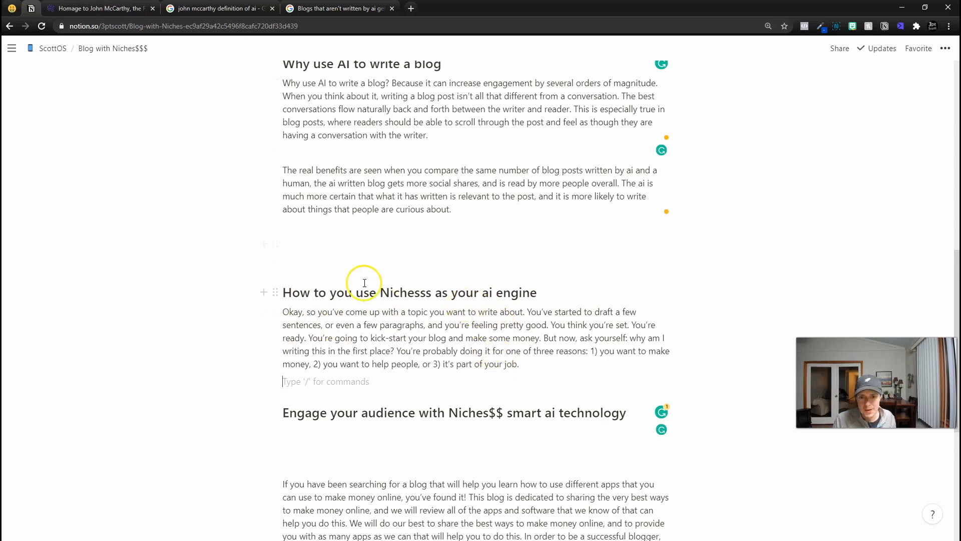
pyautogui.scroll(1, 461, 344)
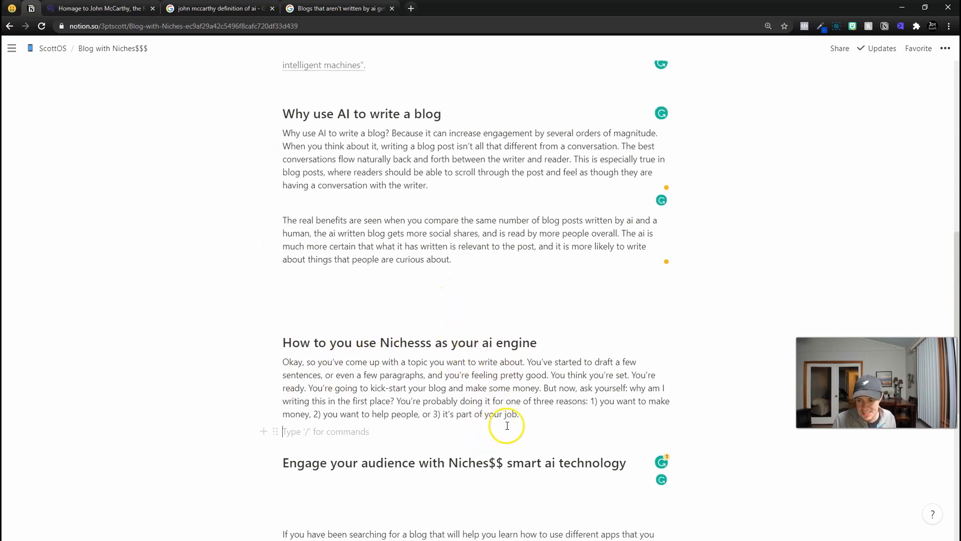
pyautogui.scroll(2, 528, 425)
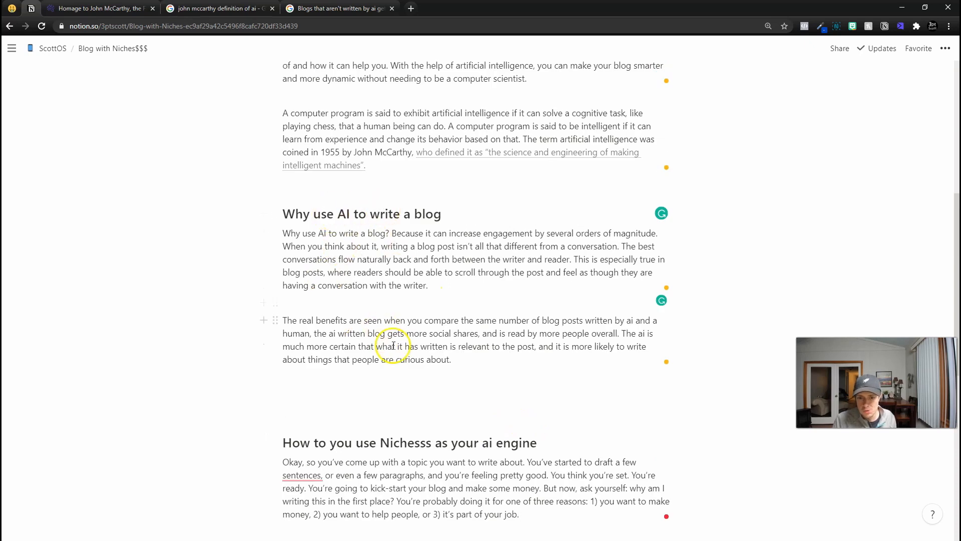
# - Generate another batch of Blog Post Intro suggestions for "Why use AI to write a blog" in nichesss and open the new additions
pyautogui.click(14, 7)
pyautogui.click(554, 453)
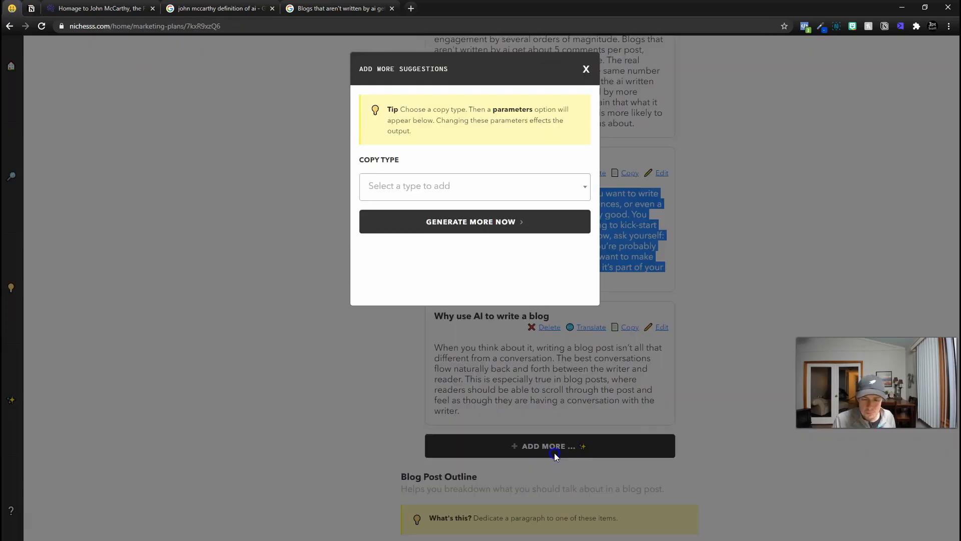
pyautogui.click(440, 187)
pyautogui.click(334, 319)
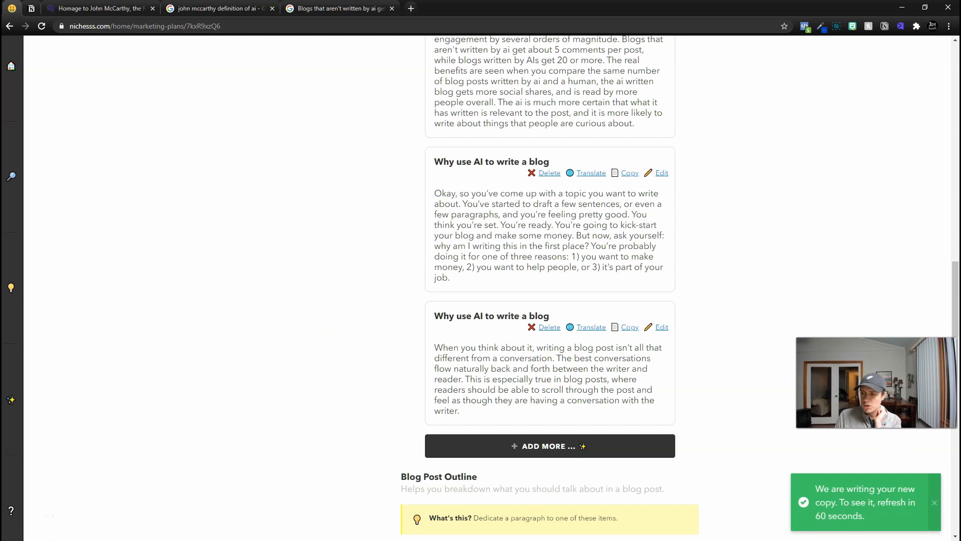
pyautogui.click(41, 26)
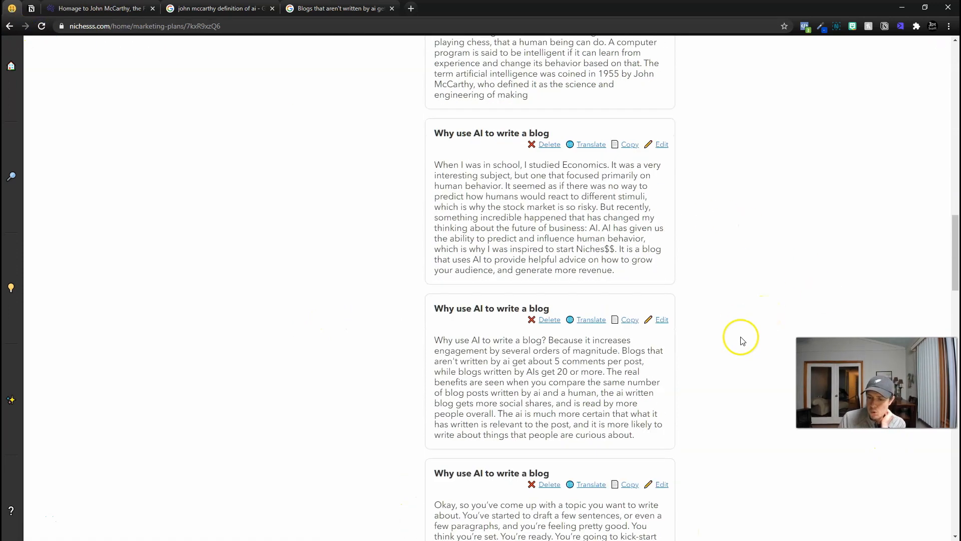
pyautogui.scroll(4, 788, 215)
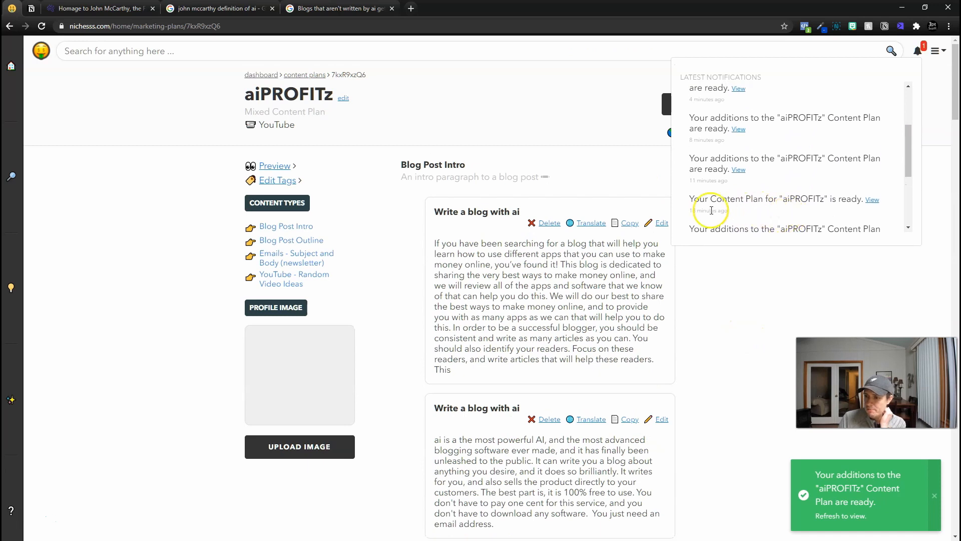
pyautogui.click(738, 110)
# - Copy the "Writing blog posts is a lot of work" suggestion directly under Notion's "Why use AI to write a blog" heading, ending it "save time and blog more frequently."
pyautogui.moveTo(270, 170); pyautogui.dragTo(708, 397)
pyautogui.hotkey('ctrl', 'c')
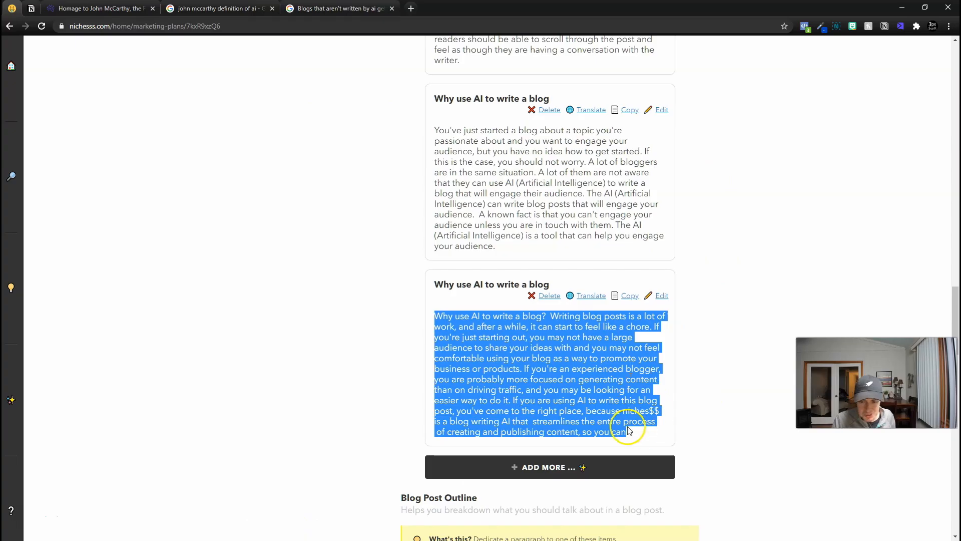
pyautogui.click(30, 9)
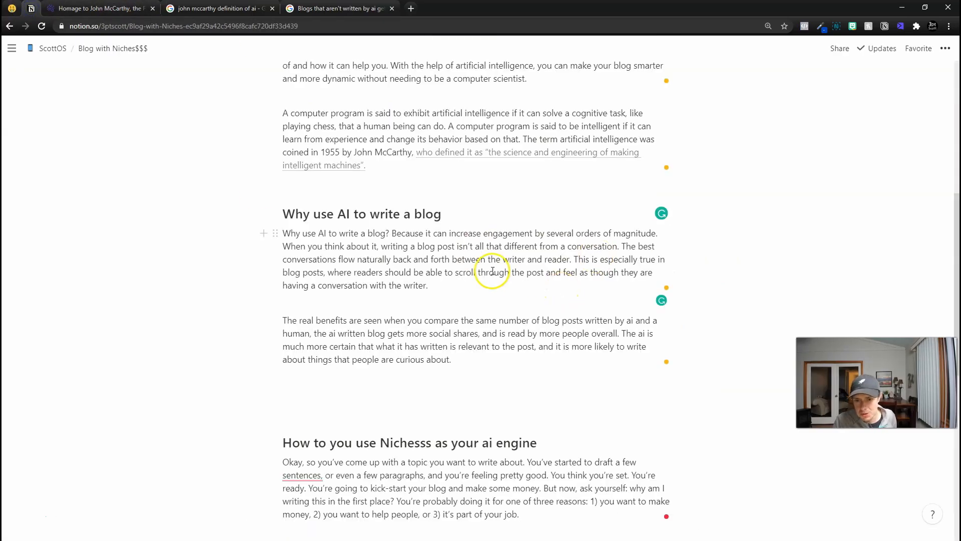
pyautogui.press('Return')
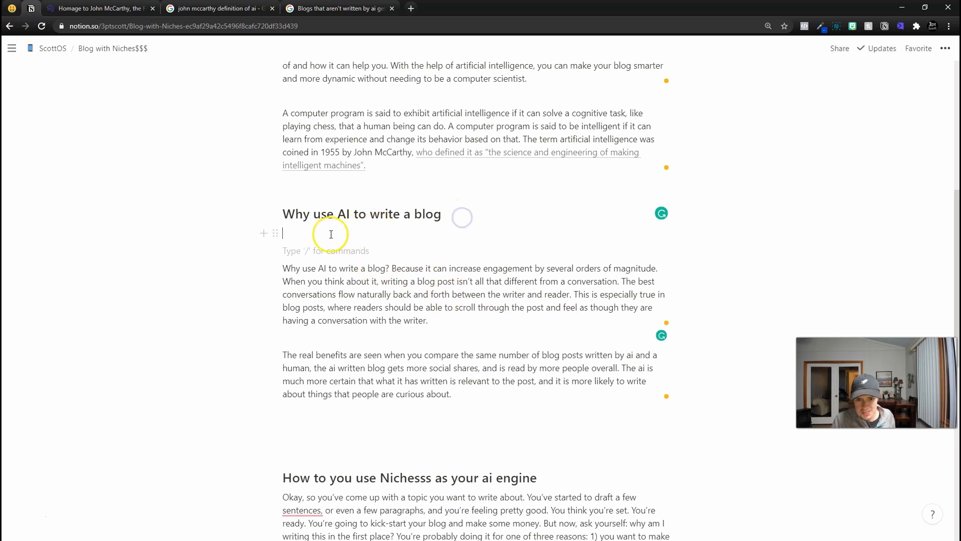
pyautogui.click(330, 234)
pyautogui.hotkey('ctrl', 'v')
# - Replace the second paragraph's opening "Why use AI to write a blog? Because it" with "Blogging with ai"
pyautogui.moveTo(392, 234); pyautogui.dragTo(575, 198)
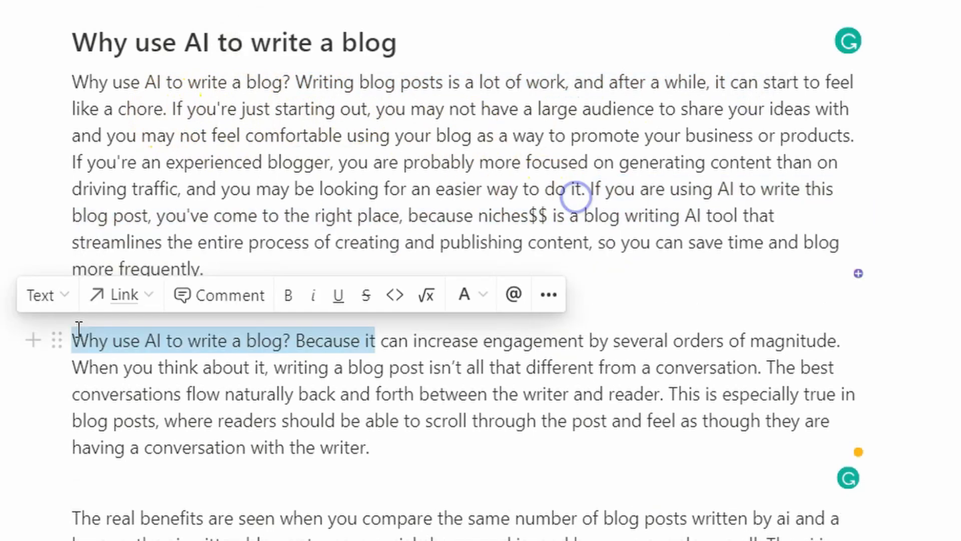
pyautogui.write('Blog')
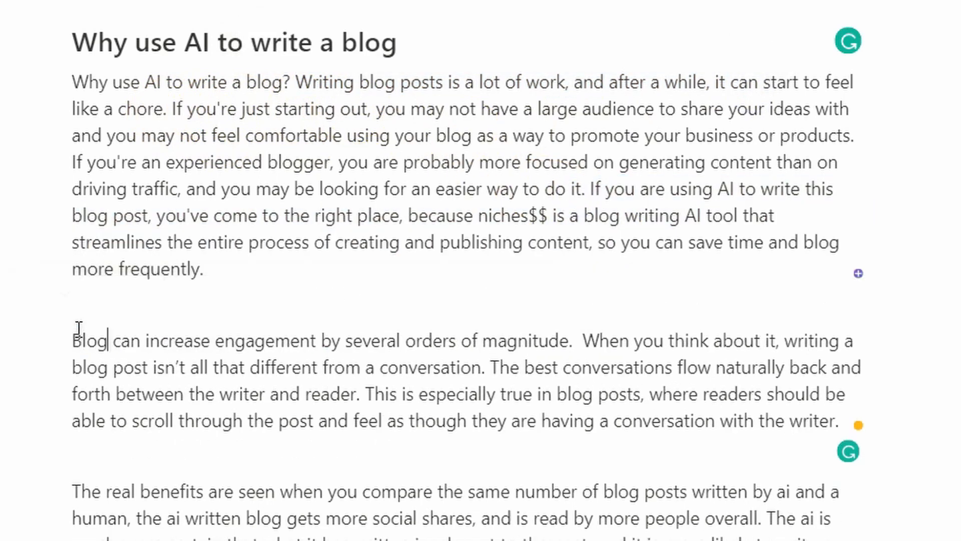
pyautogui.write('ging with ai')
pyautogui.click(661, 418)
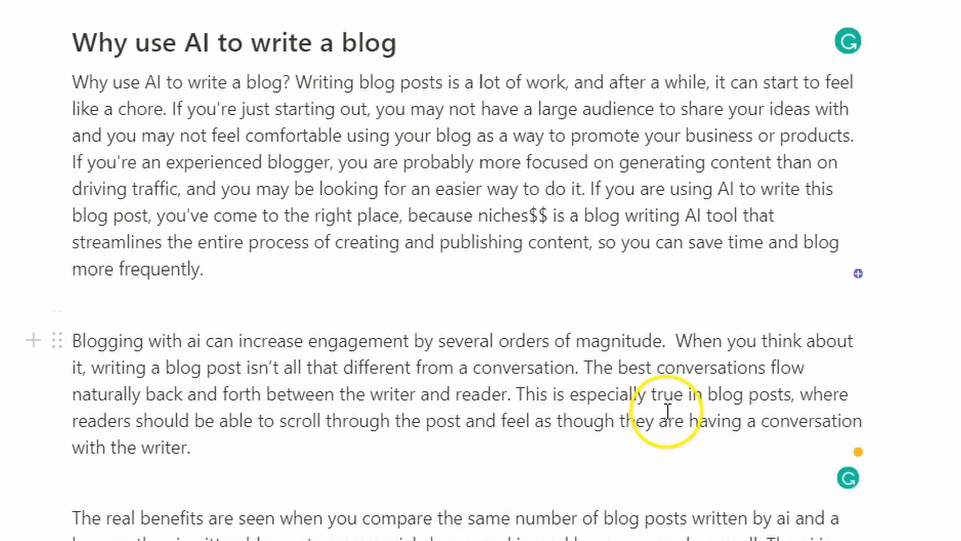
# - Merge the paragraph starting "The real benefits are seen" into the end of the "Blogging with ai" paragraph
pyautogui.moveTo(476, 411); pyautogui.dragTo(457, 374)
pyautogui.click(458, 373)
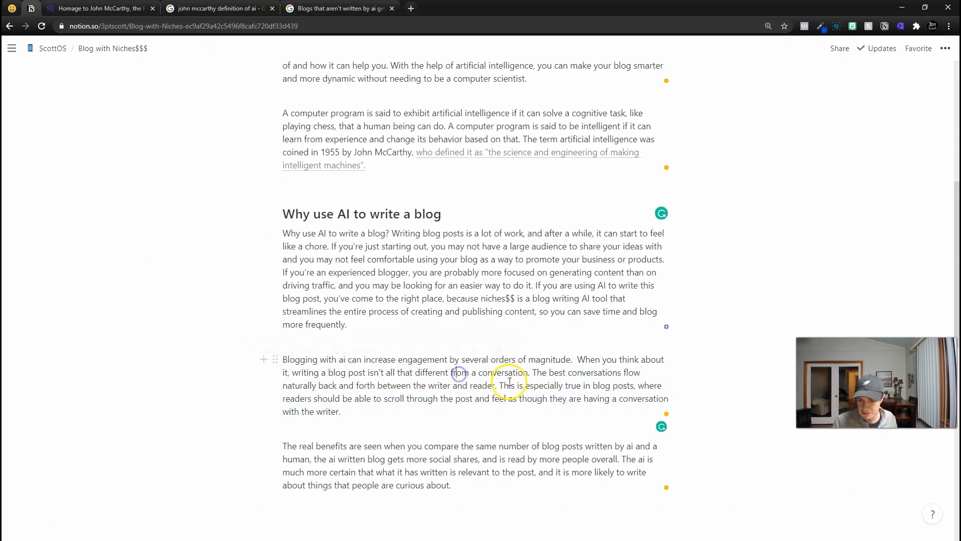
pyautogui.press('BackSpace')
pyautogui.press('BackSpace')
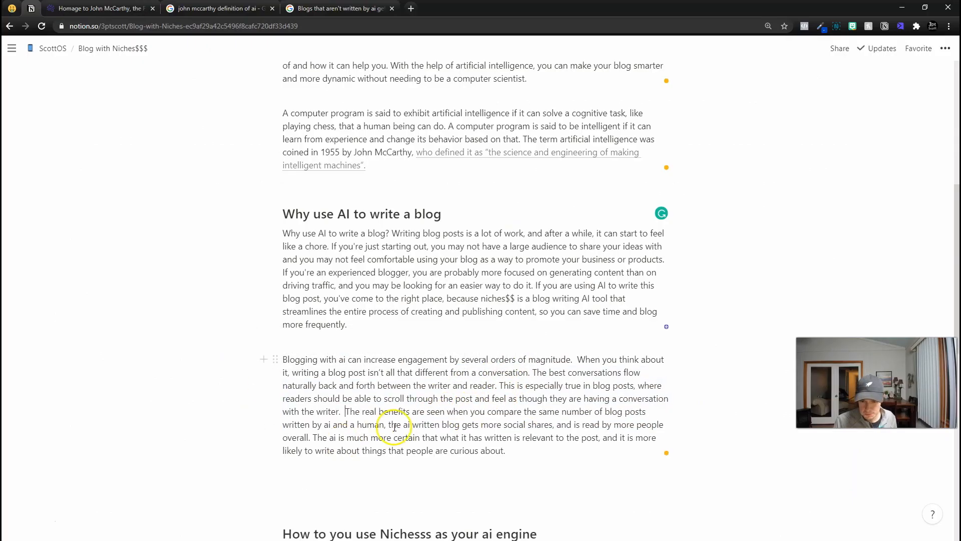
pyautogui.scroll(-1, 395, 427)
pyautogui.moveTo(346, 361); pyautogui.dragTo(540, 406)
pyautogui.click(357, 363)
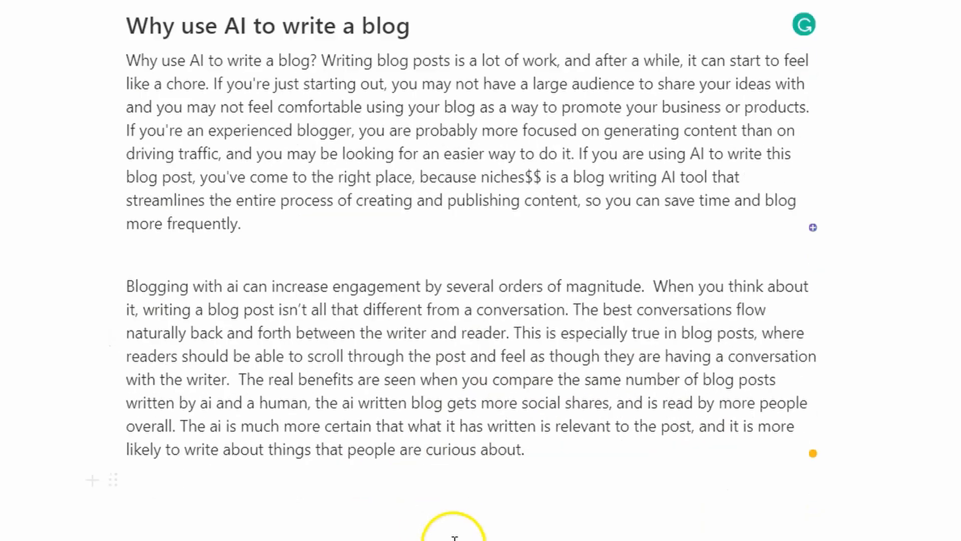
# - Review the draft and accept the Grammarly correction removing the comma after "sentences" under "How to you use Nichesss as your ai engine"
pyautogui.scroll(4, 488, 341)
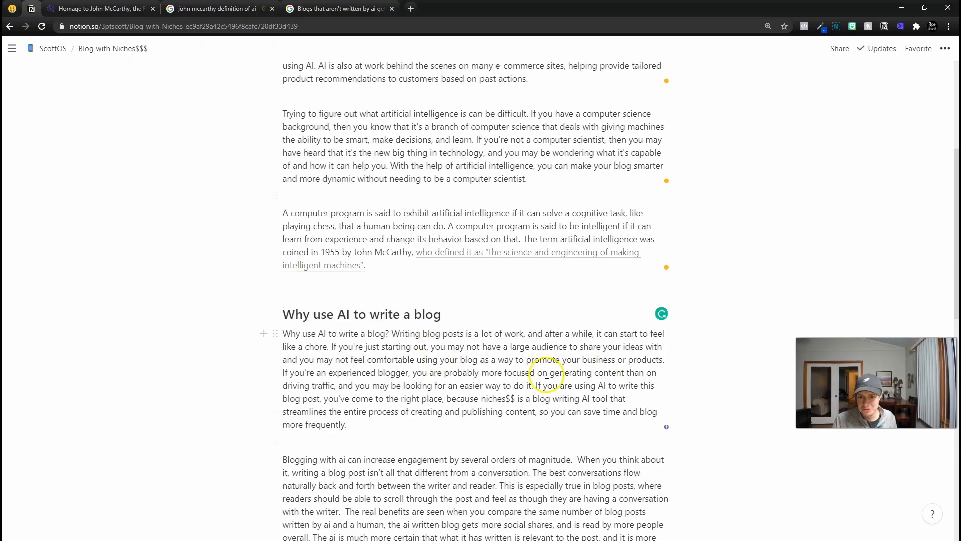
pyautogui.scroll(3, 546, 374)
pyautogui.scroll(-4, 529, 392)
pyautogui.scroll(6, 461, 326)
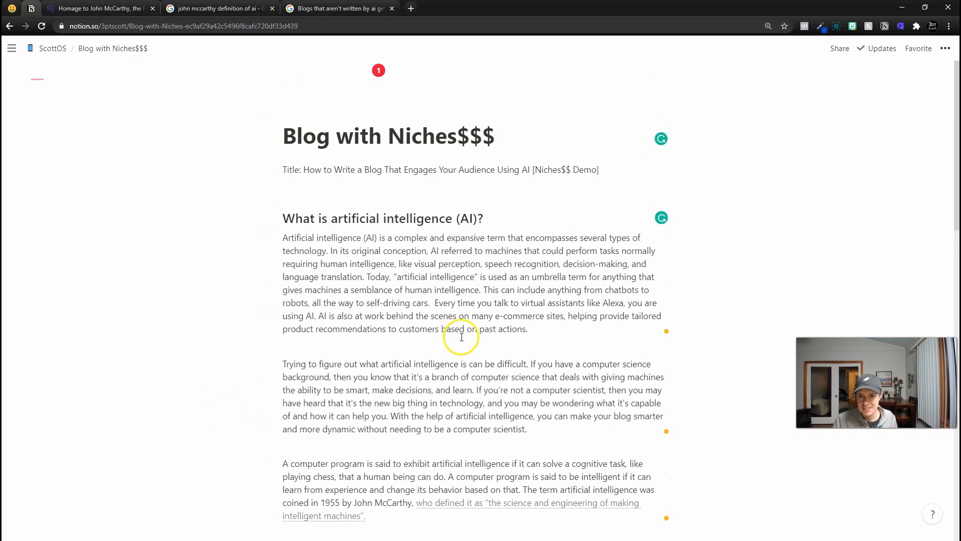
pyautogui.scroll(-15, 325, 343)
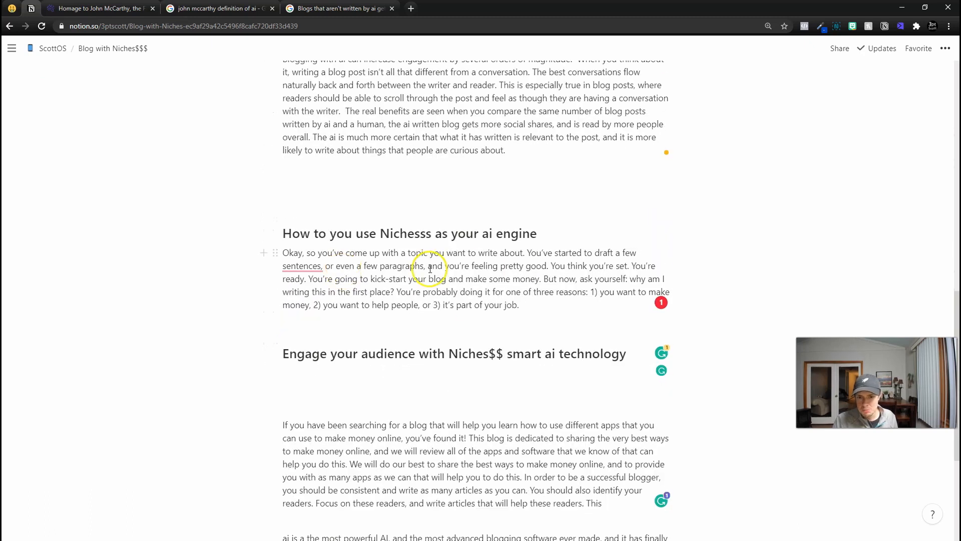
pyautogui.moveTo(309, 261)
pyautogui.click(303, 279)
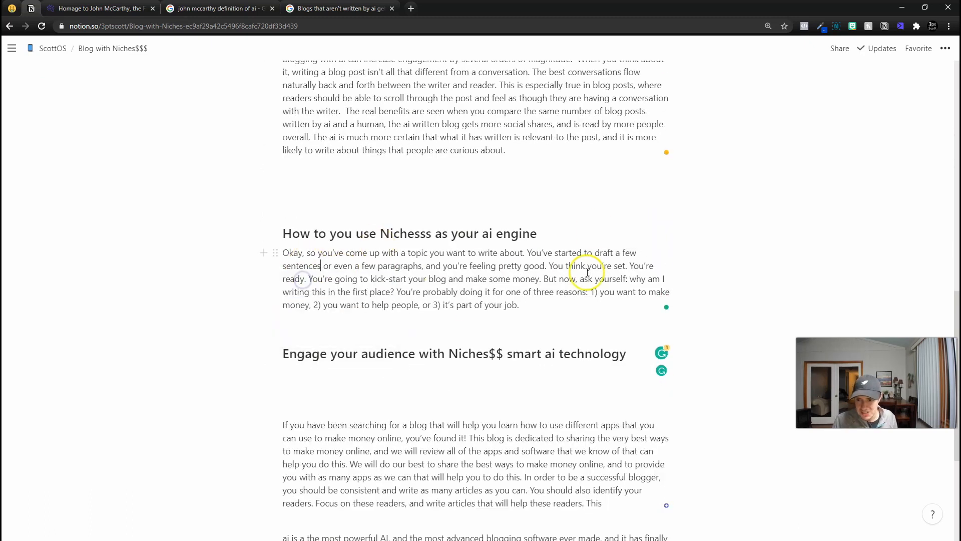
# - Copy the heading "How to you use Nichesss as your ai engine" and generate Blog Post Intro suggestions in nichesss with it as the post title
pyautogui.tripleClick(500, 233)
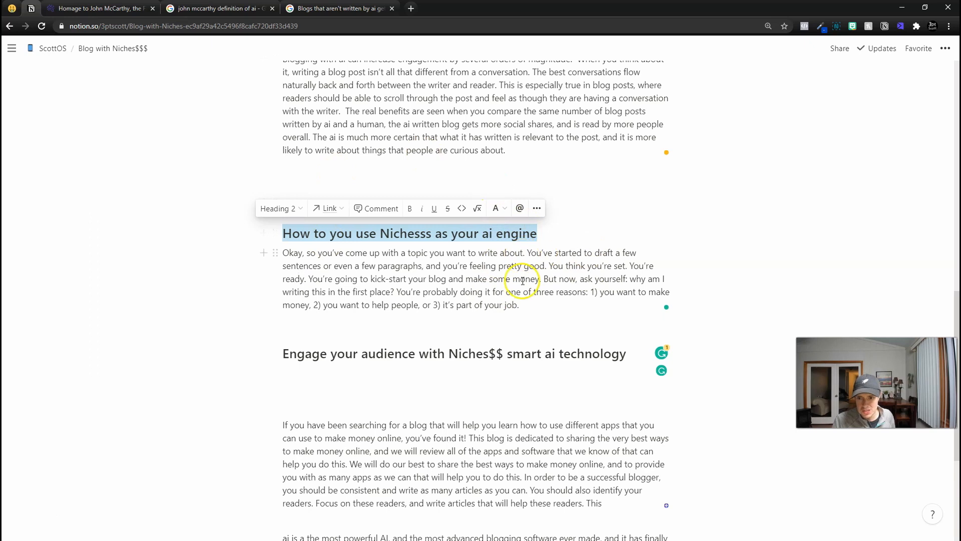
pyautogui.click(530, 308)
pyautogui.click(418, 238)
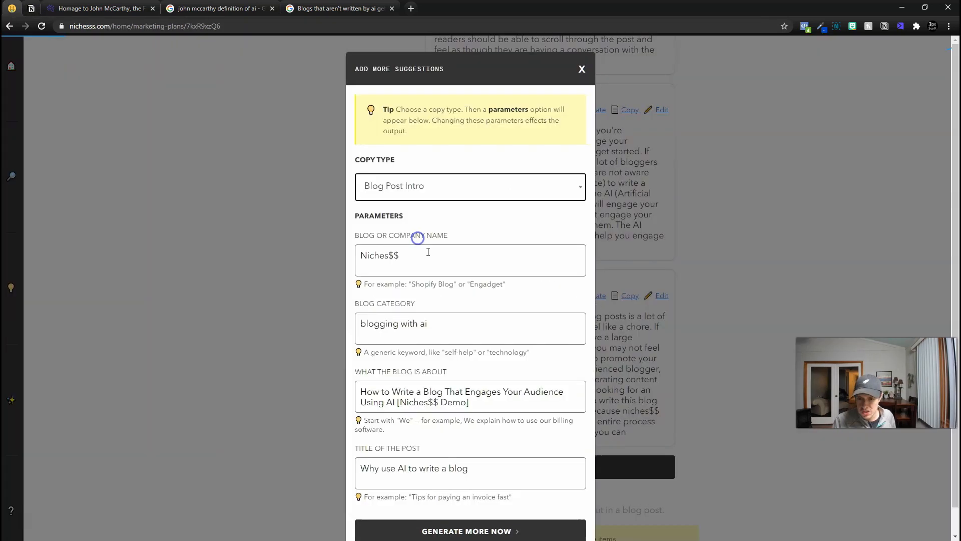
pyautogui.scroll(-1, 446, 290)
pyautogui.click(421, 446)
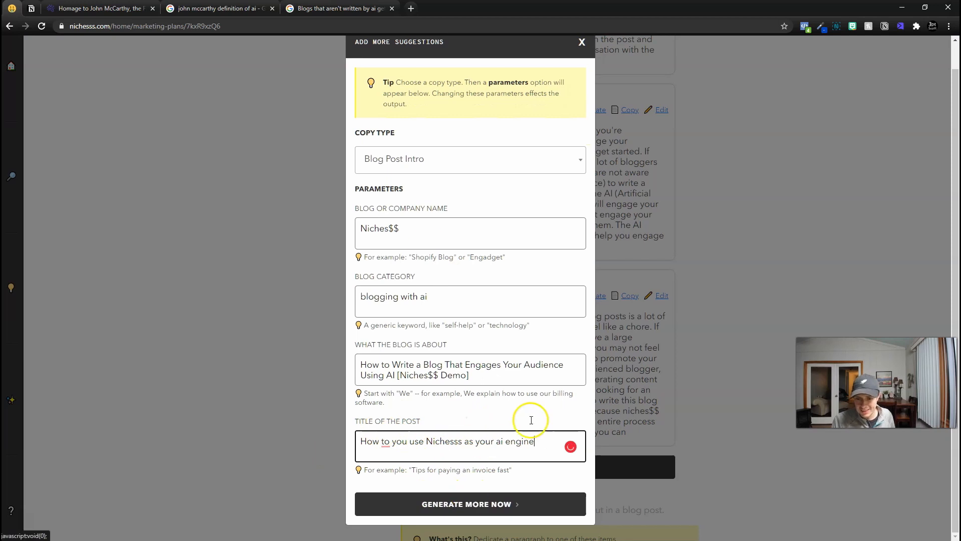
pyautogui.click(429, 512)
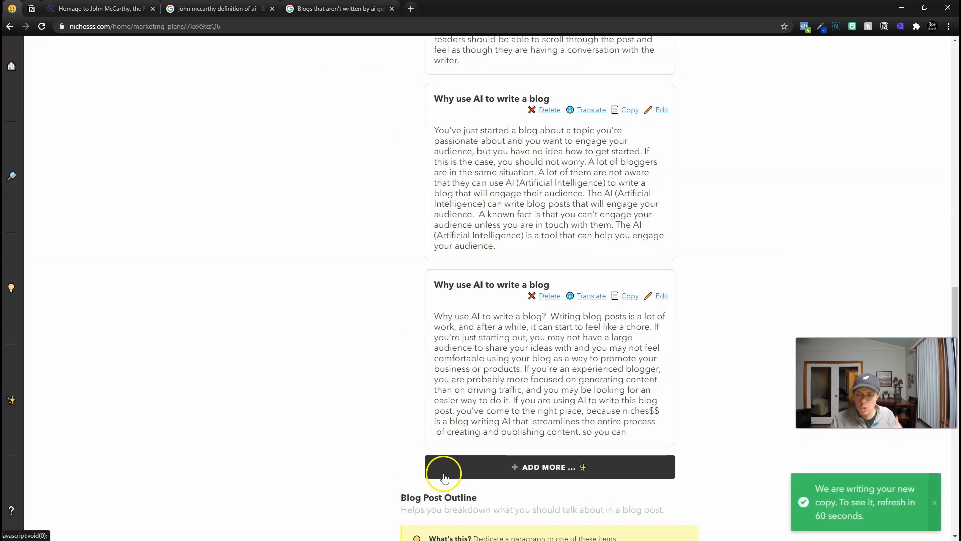
pyautogui.scroll(20, 888, 267)
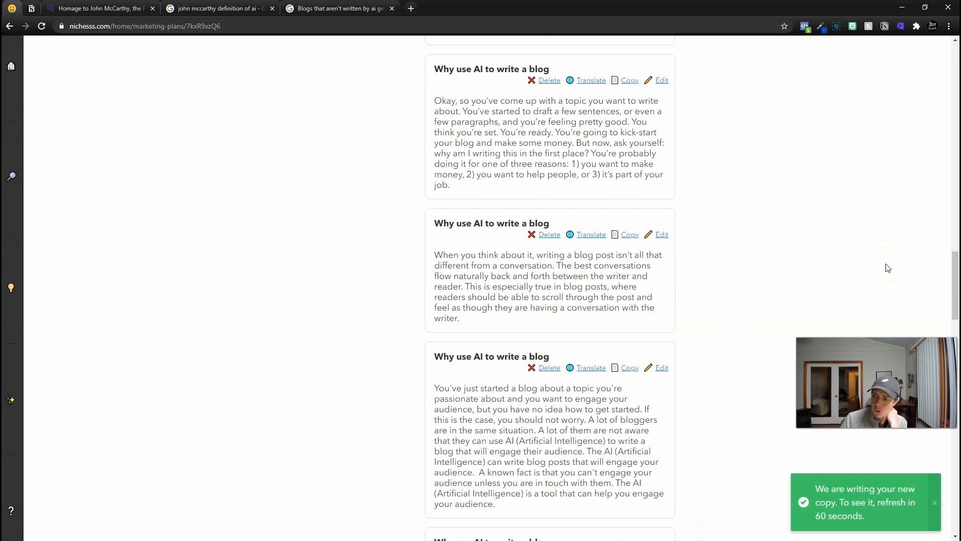
pyautogui.scroll(2, 883, 248)
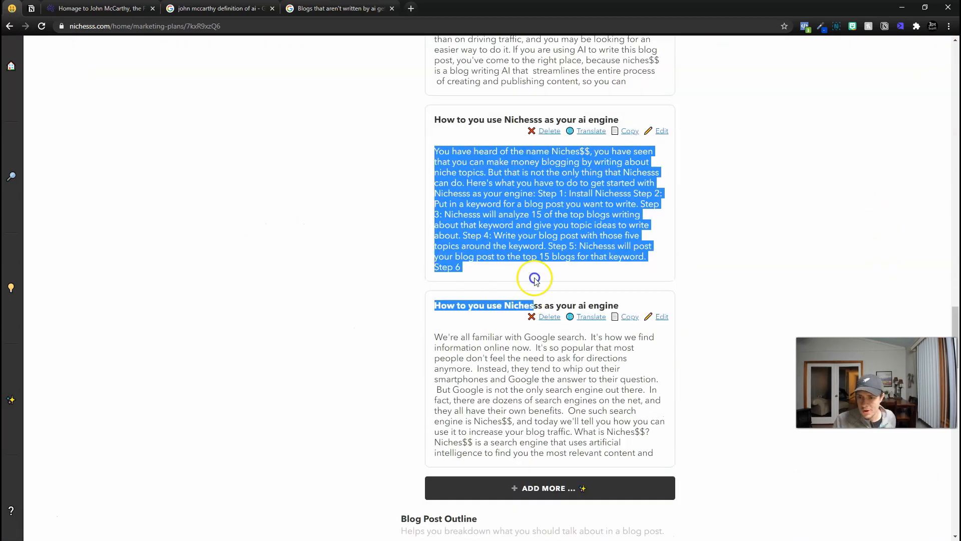
# - Copy the suggestion starting "You have heard of the name Niches$$" and request another Blog Post Intro batch for the same title
pyautogui.moveTo(534, 278); pyautogui.dragTo(529, 276)
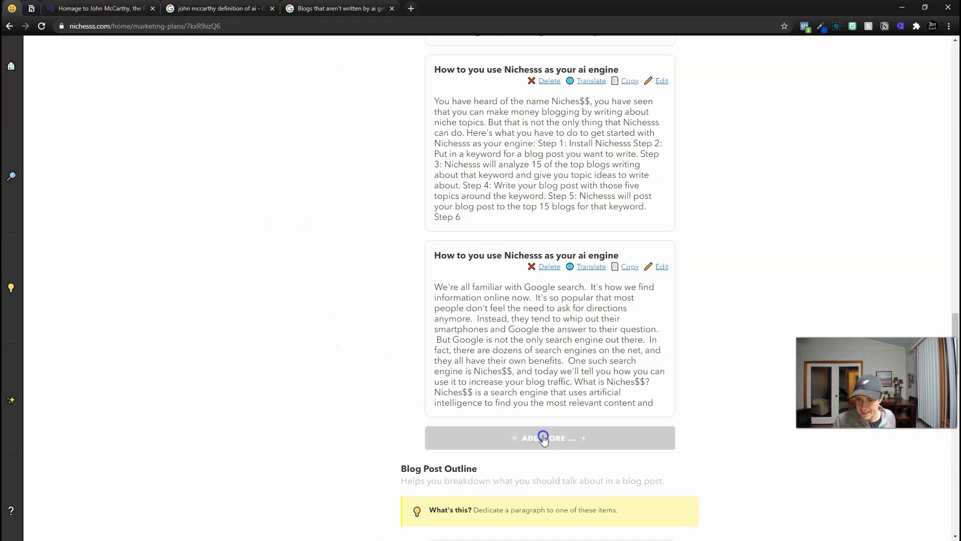
pyautogui.click(543, 436)
pyautogui.click(446, 189)
pyautogui.click(423, 235)
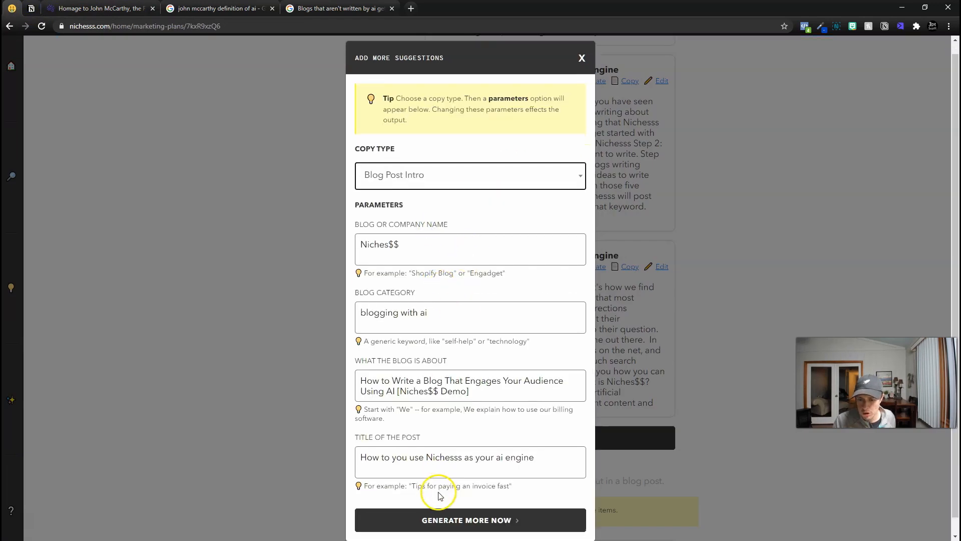
# - In Notion, add the copied suggestion below the "Okay" paragraph, with Steps 1 to 5 on separate lines and the incomplete "Step 6" removed
pyautogui.moveTo(611, 366); pyautogui.dragTo(587, 364)
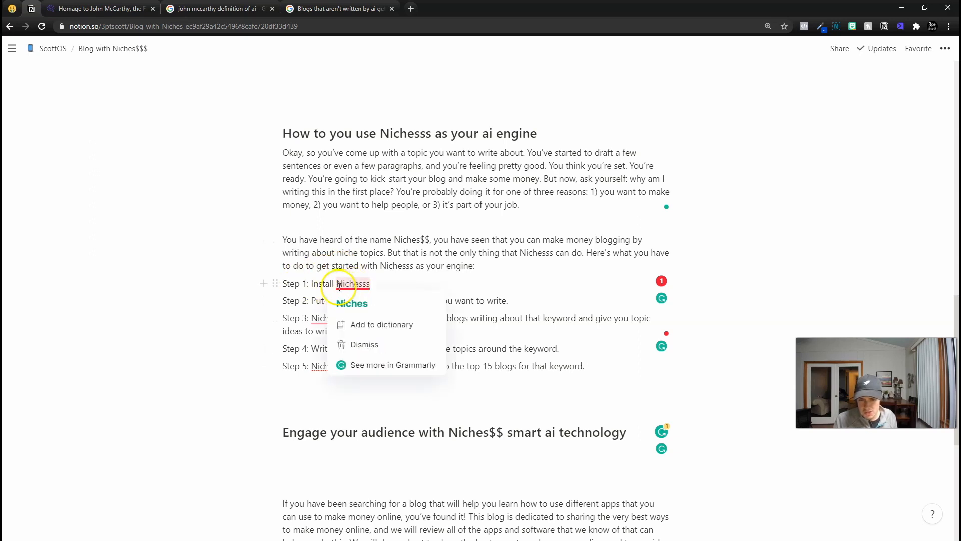
# - Rewrite Steps 1 to 5 around signing up for Nichesss, filling out basic information and refining content, and add a blank line above Step 1
pyautogui.doubleClick(323, 287)
pyautogui.write('Signb')
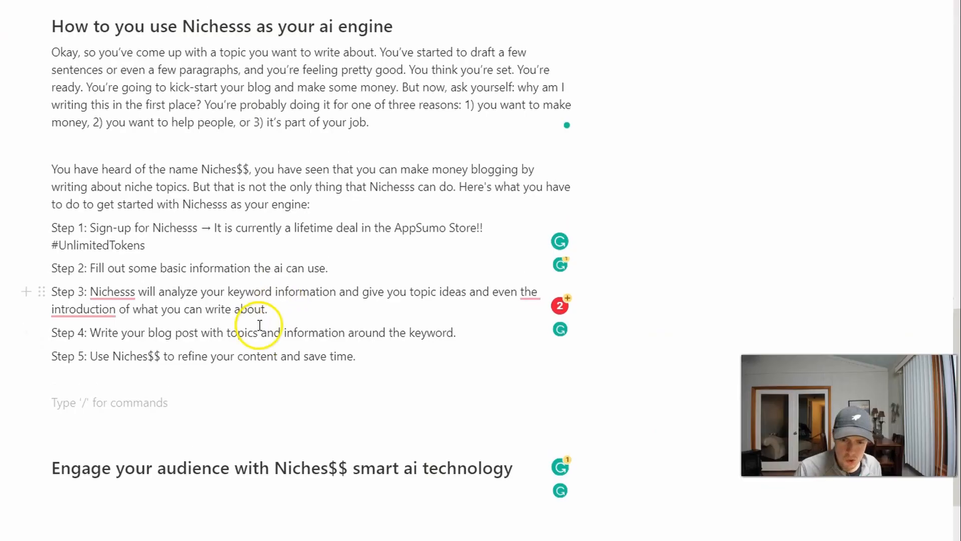
pyautogui.moveTo(30, 506); pyautogui.dragTo(43, 326)
pyautogui.click(42, 344)
pyautogui.click(191, 393)
pyautogui.click(333, 328)
pyautogui.press('Return')
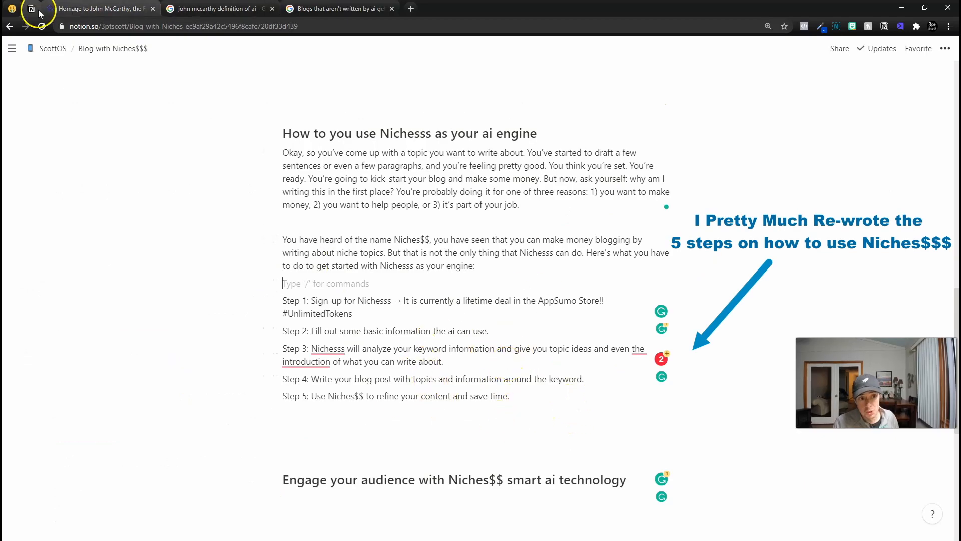
# - Switch to nichesss and load the newest additions to the "aiPROFITz" content plan from the latest notification
pyautogui.click(12, 9)
pyautogui.scroll(-1, 621, 253)
pyautogui.scroll(4, 597, 274)
pyautogui.scroll(15, 909, 109)
pyautogui.click(914, 50)
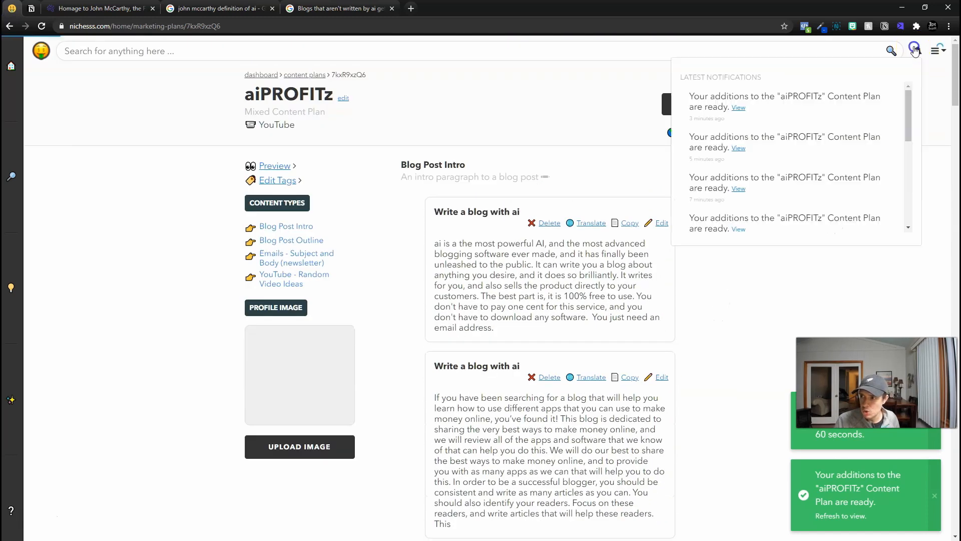
pyautogui.click(740, 109)
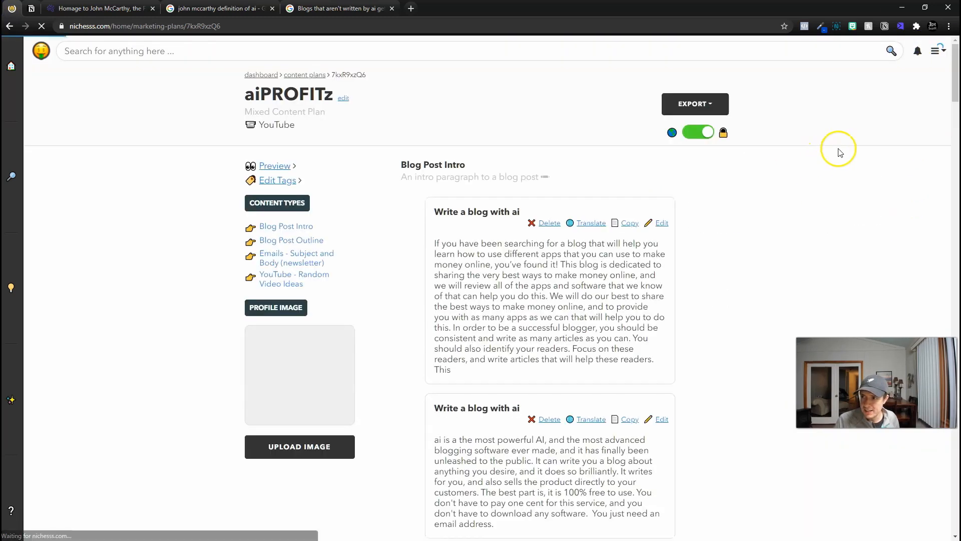
# - Find the last new Blog Post Intro suggestion, starting "The idea is to look at Nichesss", and select its whole text for copying
pyautogui.scroll(-10, 540, 283)
pyautogui.scroll(-20, 540, 283)
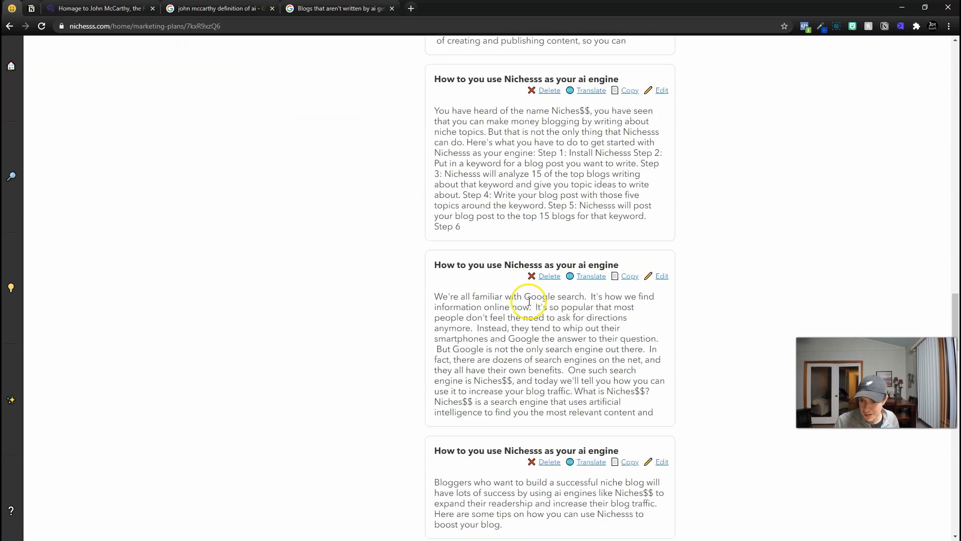
pyautogui.scroll(10, 520, 318)
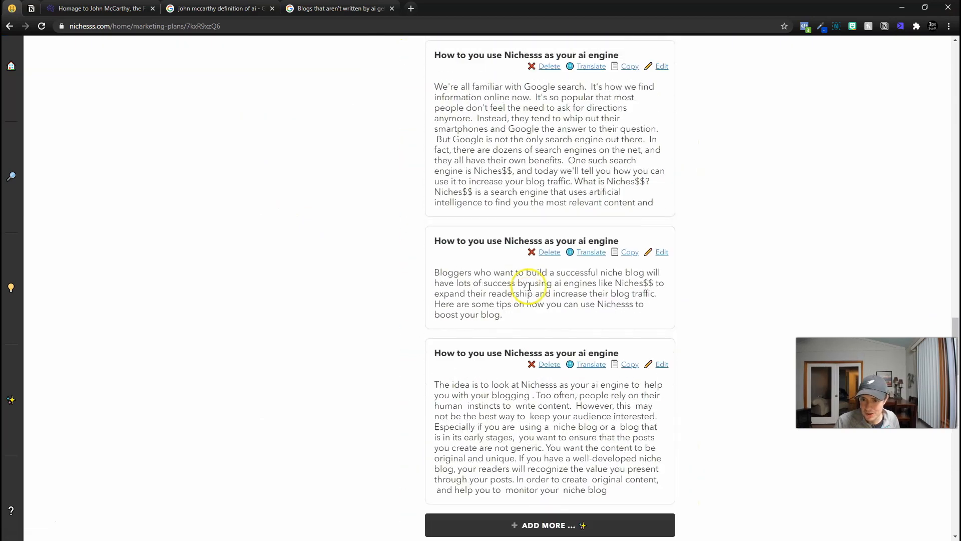
pyautogui.scroll(-1, 440, 295)
pyautogui.tripleClick(623, 437)
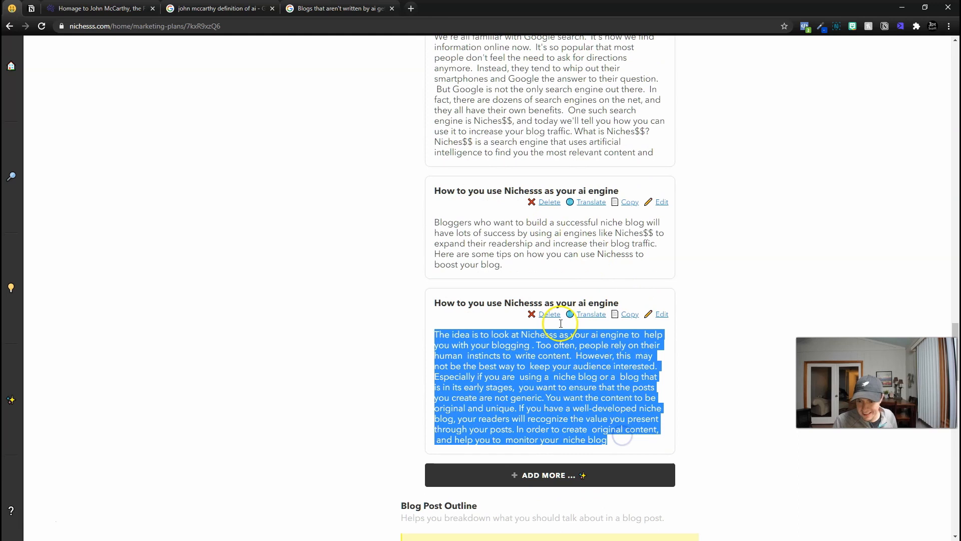
# - Paste the suggestion under "How to you use Nichesss as your ai engine" in Notion, finish its last sentence, and refine Steps 2 to 4
pyautogui.hotkey('ctrl', '2')
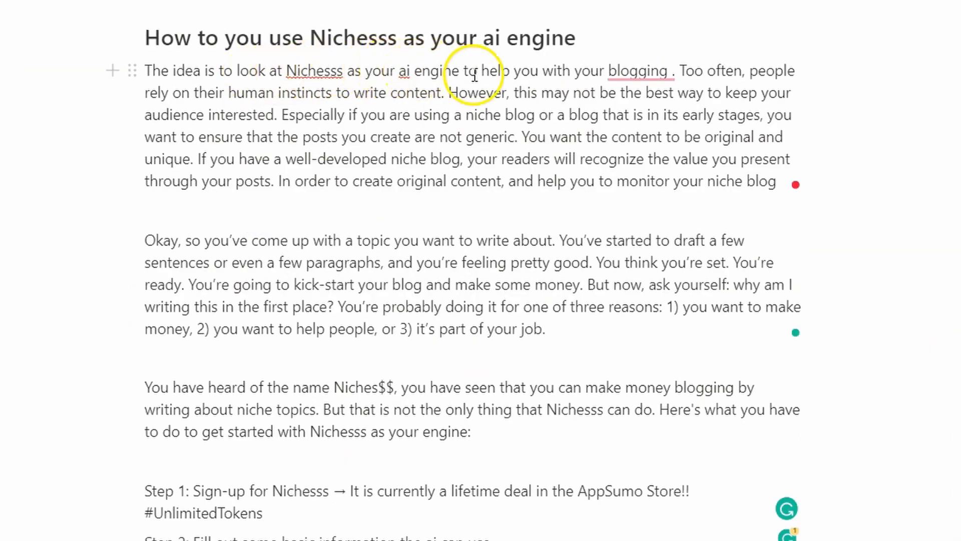
pyautogui.click(643, 74)
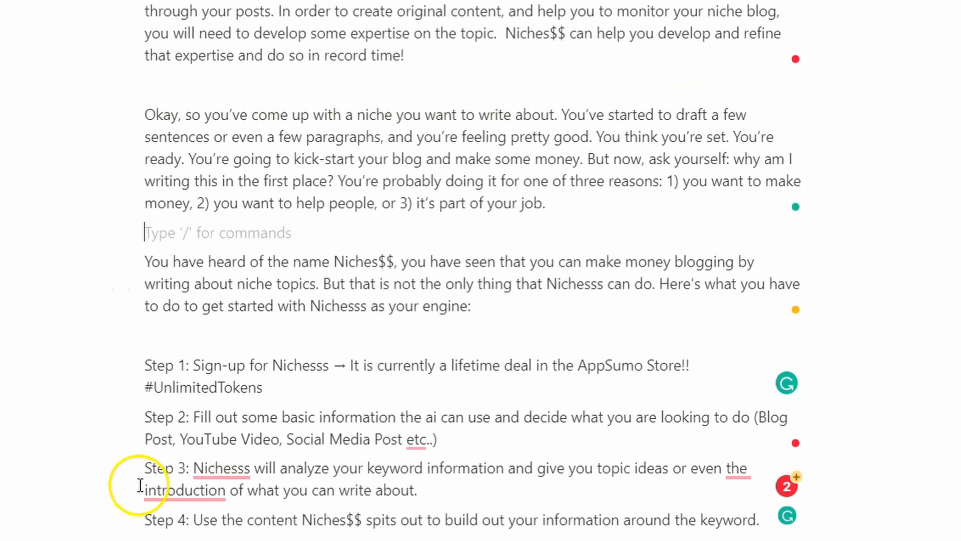
pyautogui.scroll(2, 140, 485)
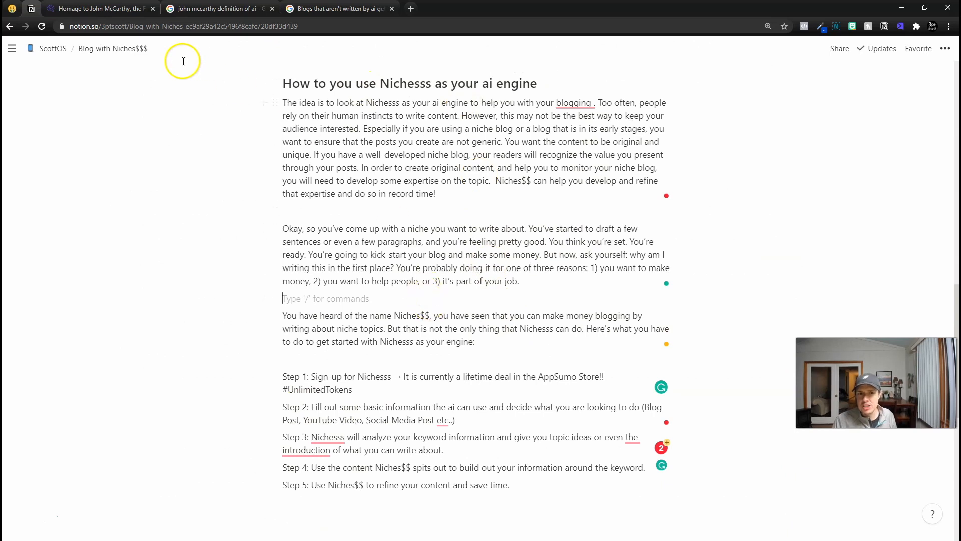
# - Return to nichesss and request another batch of Blog Post Intro suggestions for "How to you use Nichesss as your ai engine"
pyautogui.click(12, 8)
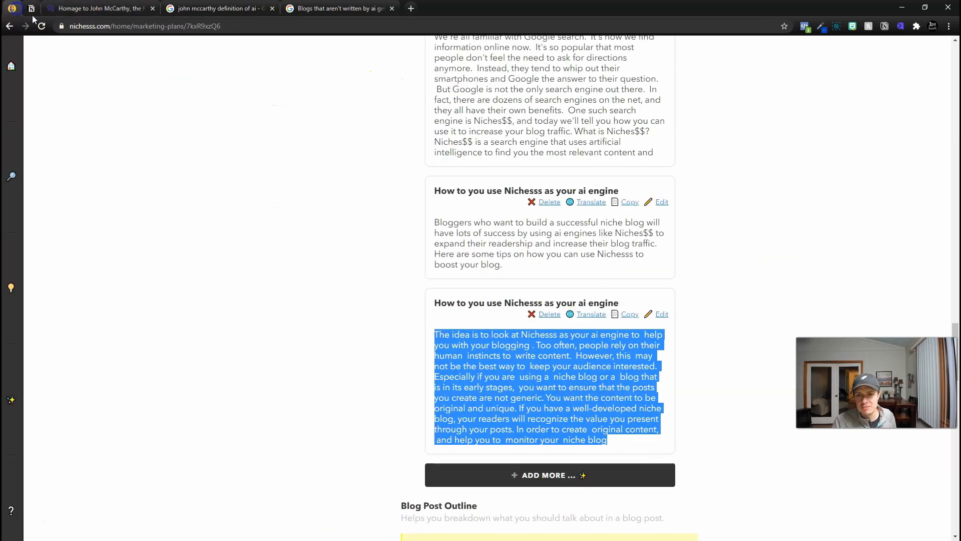
pyautogui.click(531, 480)
pyautogui.click(470, 198)
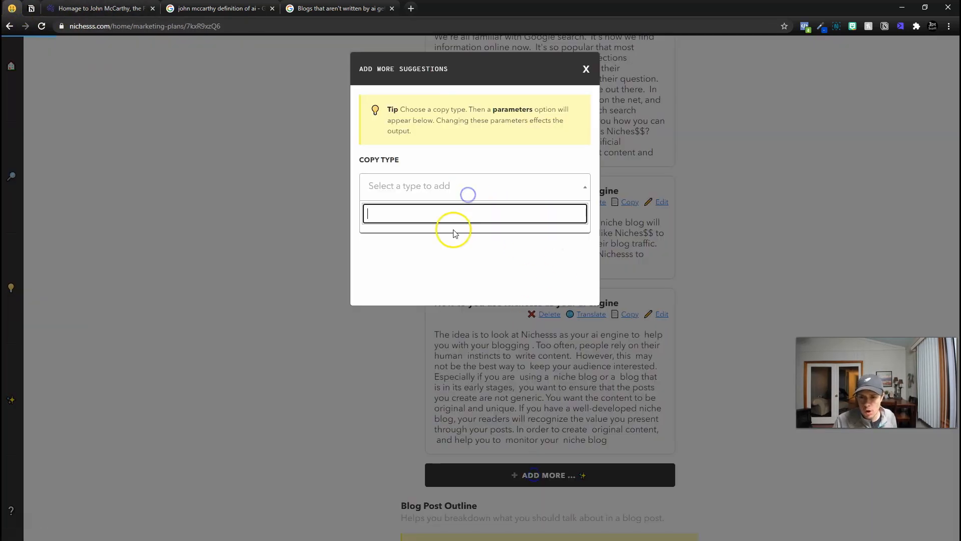
pyautogui.click(451, 243)
pyautogui.click(472, 506)
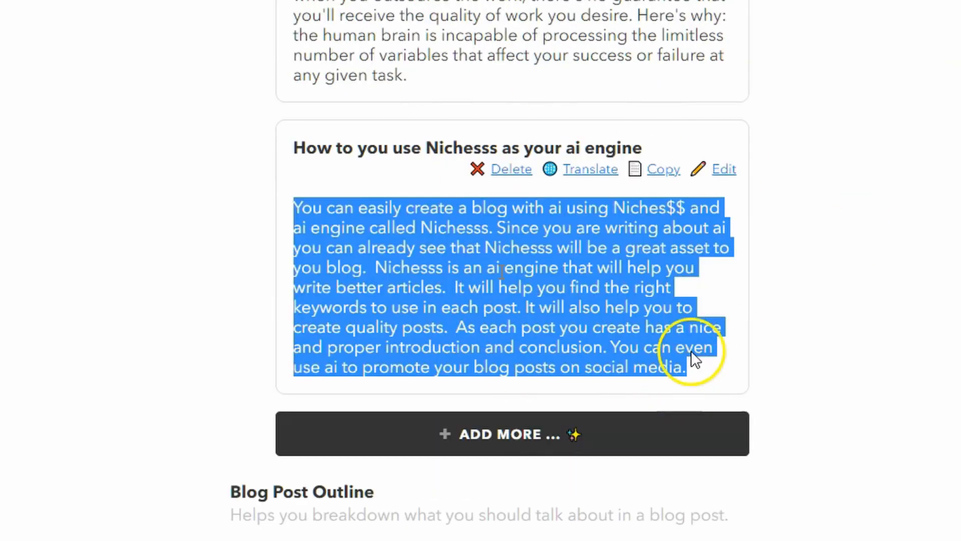
# - Read the two new suggestions and copy the full one starting "As ai continues to permeate all aspects of our lives"
pyautogui.click(649, 403)
pyautogui.moveTo(697, 363); pyautogui.dragTo(387, 287)
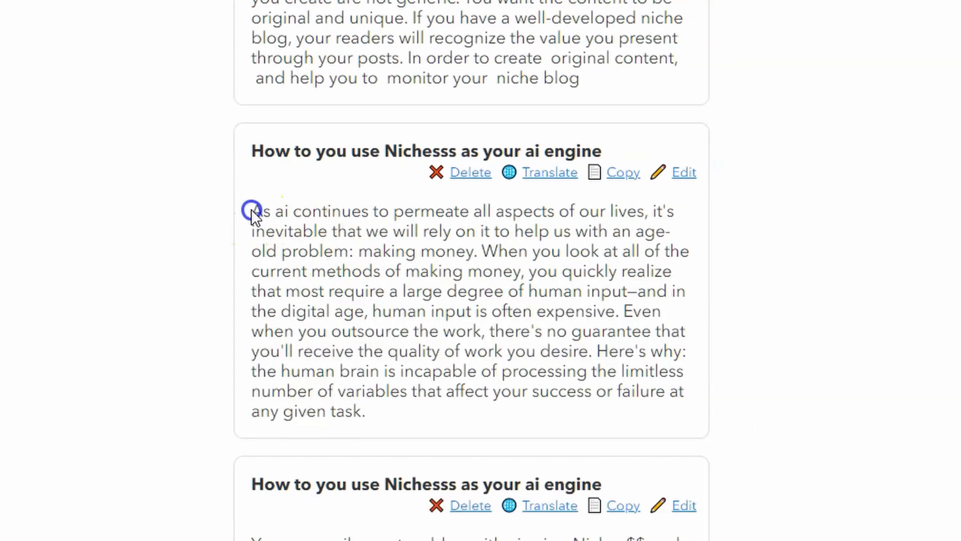
pyautogui.moveTo(252, 211); pyautogui.dragTo(487, 244)
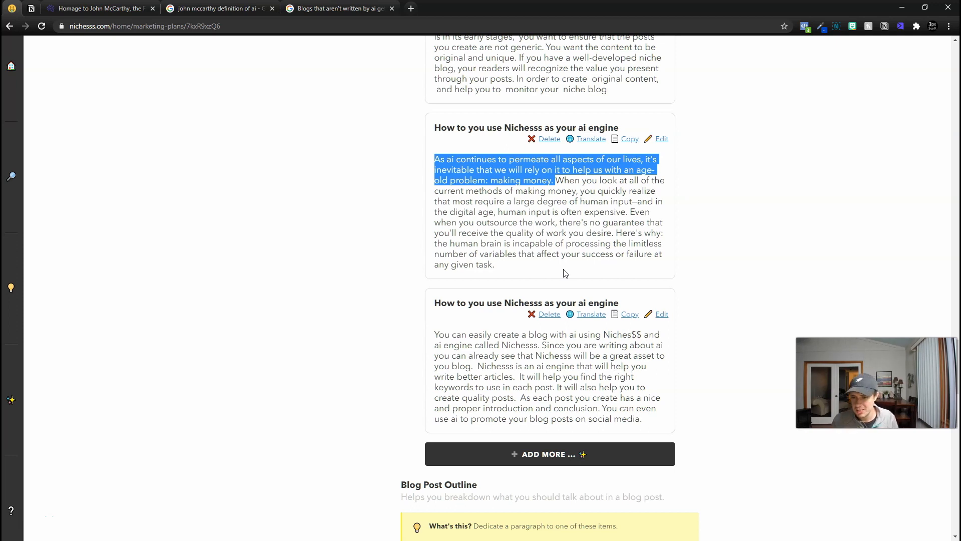
pyautogui.moveTo(565, 273); pyautogui.dragTo(511, 264)
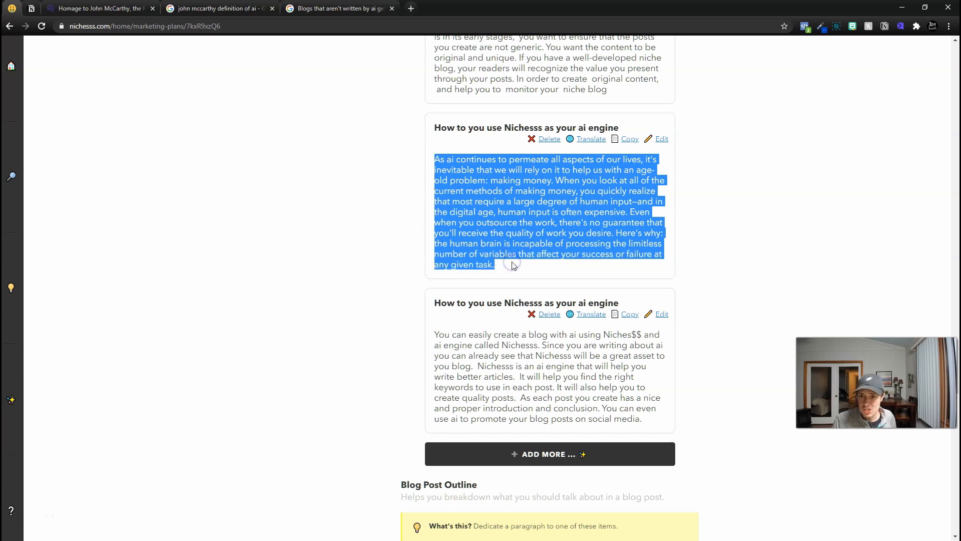
pyautogui.hotkey('ctrl', 'c')
# - In Notion, paste the copied paragraph at the end of the section above "How to you use Nichesss as your ai engine"
pyautogui.click(32, 9)
pyautogui.hotkey('ctrl', 'v')
pyautogui.scroll(-2, 420, 368)
pyautogui.press('BackSpace')
pyautogui.scroll(-5, 455, 280)
pyautogui.scroll(-4, 452, 298)
# - Copy the nichesss suggestion starting "You can easily create a blog with ai" into Notion directly under "How to you use Nichesss as your ai engine"
pyautogui.click(12, 8)
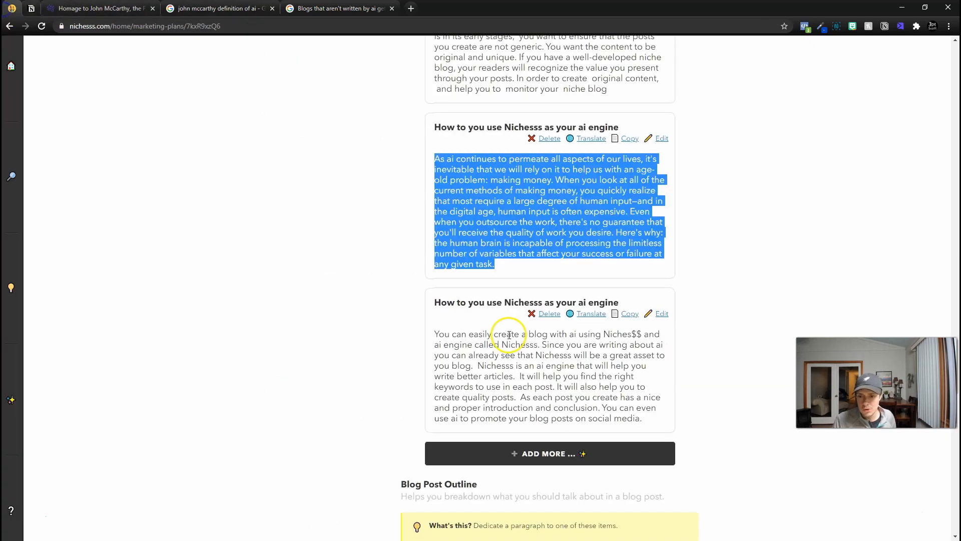
pyautogui.scroll(-1, 509, 335)
pyautogui.tripleClick(509, 304)
pyautogui.hotkey('ctrl', 'c')
pyautogui.click(32, 9)
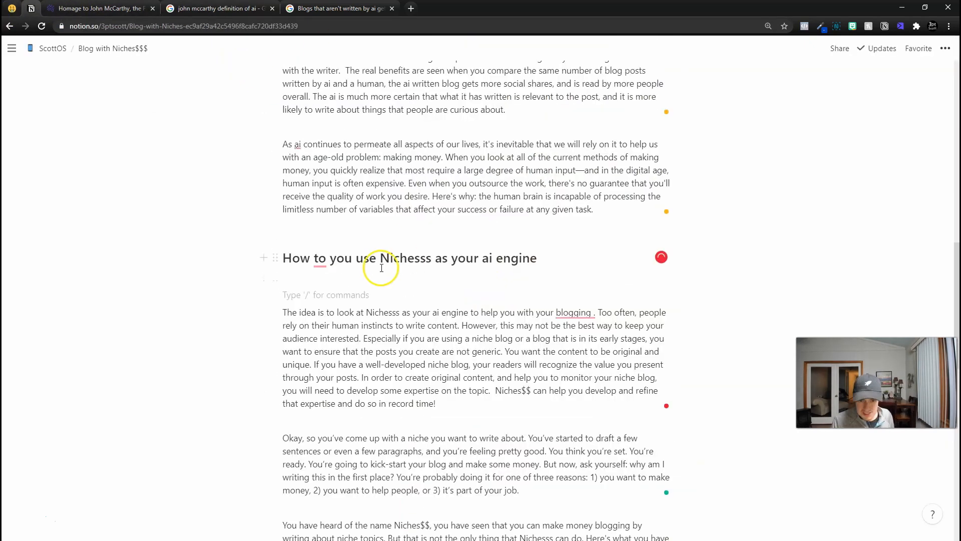
pyautogui.hotkey('ctrl', 'v')
pyautogui.scroll(-4, 402, 300)
pyautogui.scroll(1, 401, 294)
pyautogui.scroll(1, 400, 294)
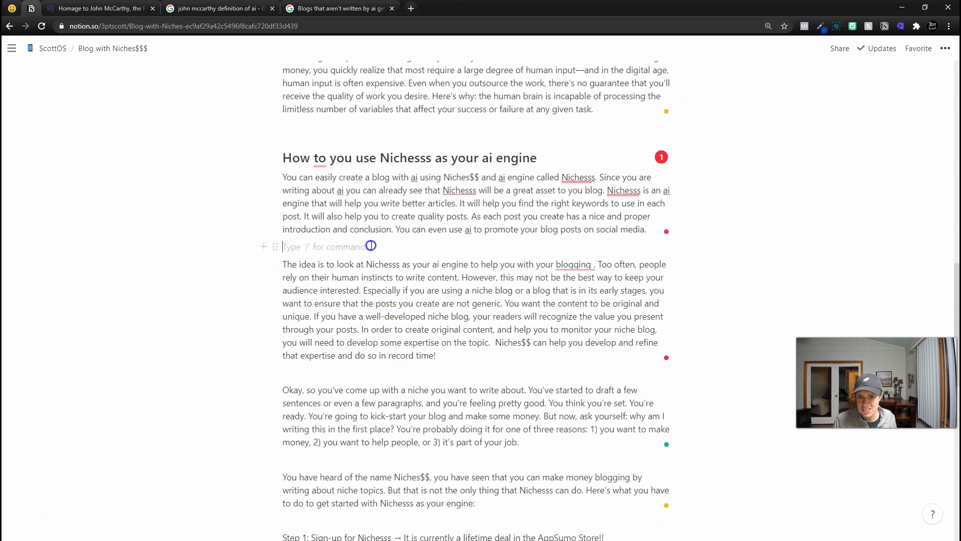
# - Reword the end of the pasted paragraph's first sentence to "and their relationship with the ai engine OpenAI."
pyautogui.moveTo(597, 178)
pyautogui.mouseDown()
pyautogui.moveTo(512, 177)
pyautogui.moveTo(603, 179)
pyautogui.mouseUp()
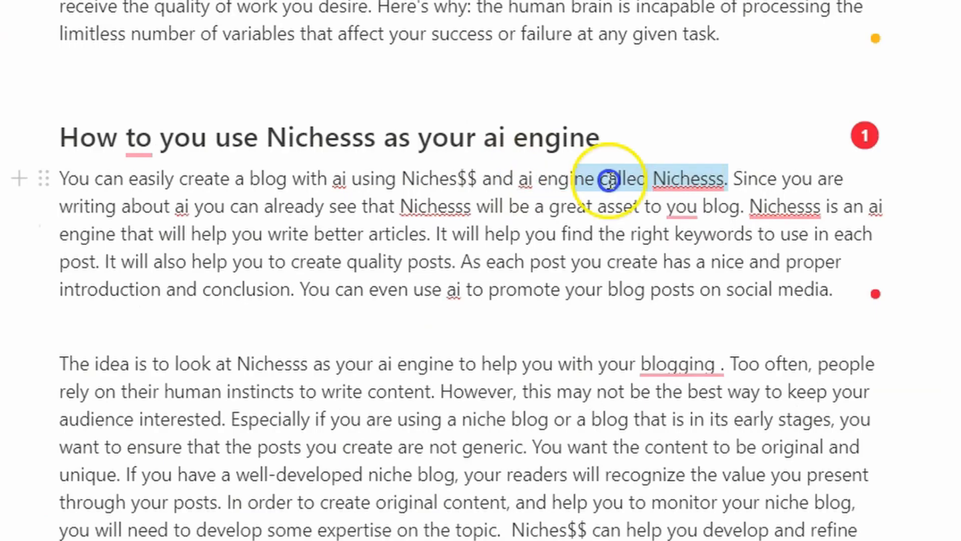
pyautogui.press('BackSpace')
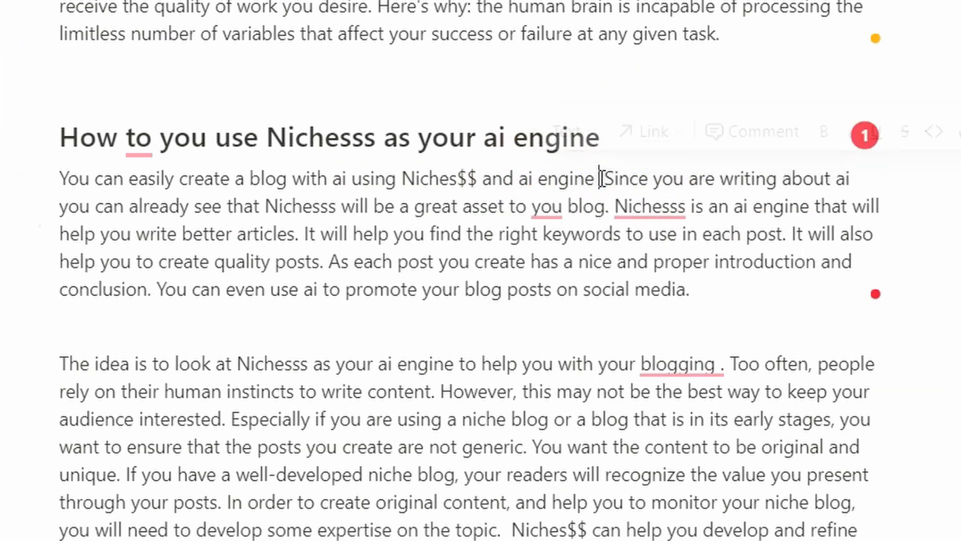
pyautogui.write('OpenAI.')
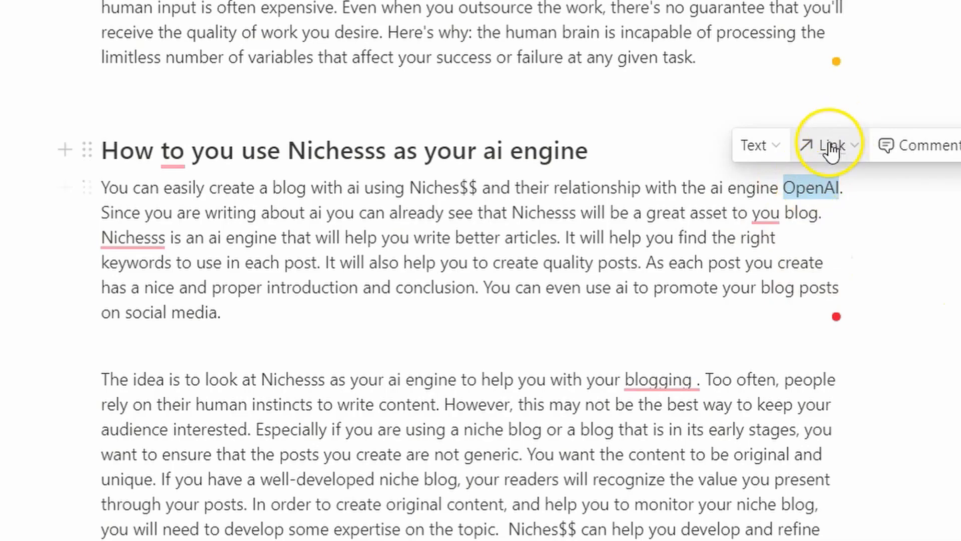
pyautogui.click(651, 200)
pyautogui.hotkey('ctrl', 'v')
pyautogui.click(766, 282)
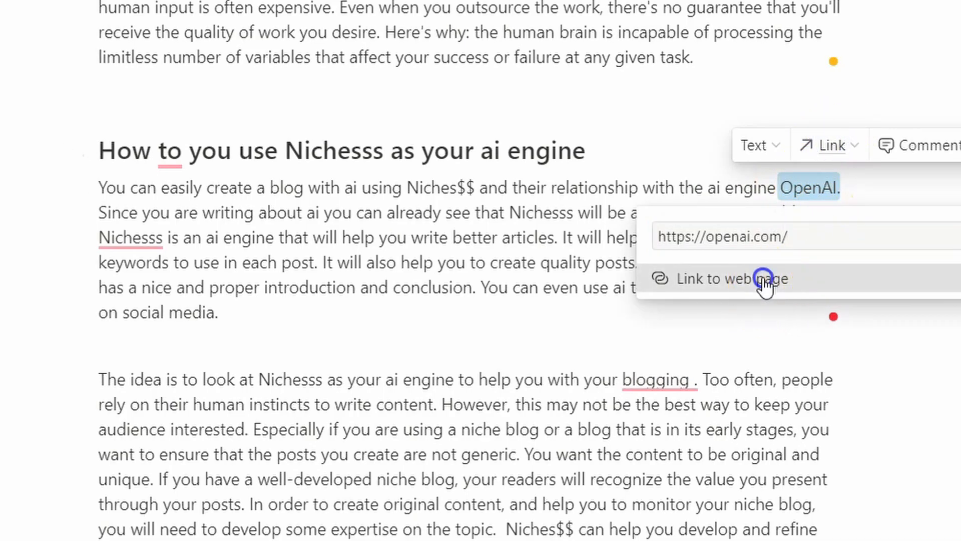
pyautogui.click(688, 337)
# - Delete the "Since you are writing about ai" sentence and the "In order to create original content" ending, and change "ai engine" to "ai tool"
pyautogui.scroll(-2, 130, 218)
pyautogui.moveTo(109, 131); pyautogui.dragTo(103, 125)
pyautogui.press('BackSpace')
pyautogui.doubleClick(246, 118)
pyautogui.write('tool')
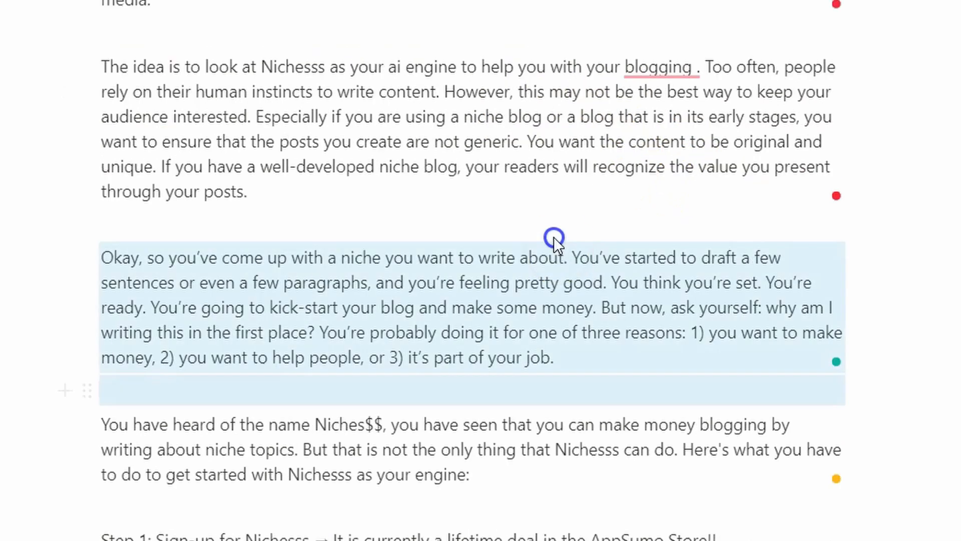
# - Delete the paragraph starting "Okay, so you've come up with a niche" and keep a blank line above "You have heard"
pyautogui.moveTo(553, 238)
pyautogui.mouseDown()
pyautogui.moveTo(554, 206)
pyautogui.moveTo(550, 231)
pyautogui.mouseUp()
pyautogui.press('BackSpace')
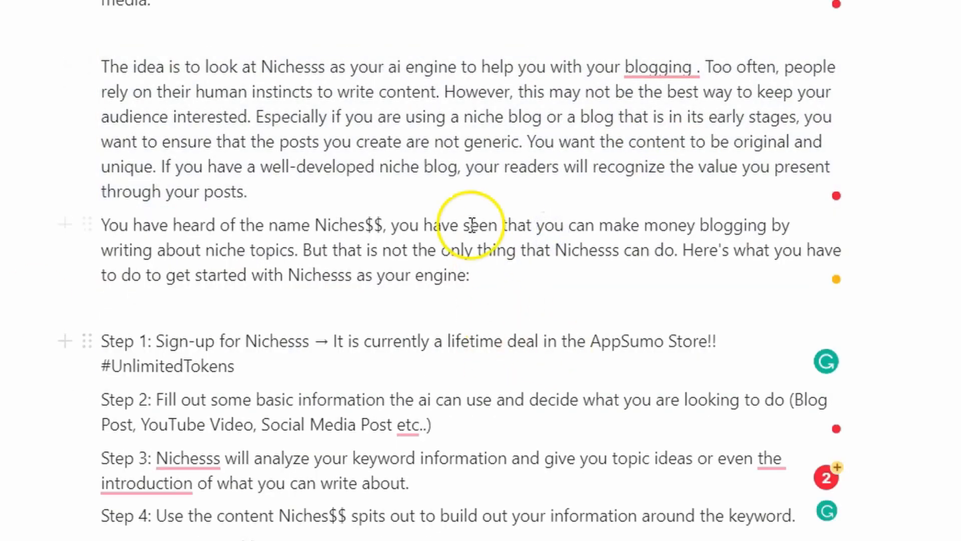
pyautogui.click(458, 202)
pyautogui.press('Return')
# - Replace the "You have heard" paragraph with a lead-in starting "So how do you actually use Nichesss" and ending "It is really quite easy..."
pyautogui.tripleClick(507, 299)
pyautogui.press('BackSpace')
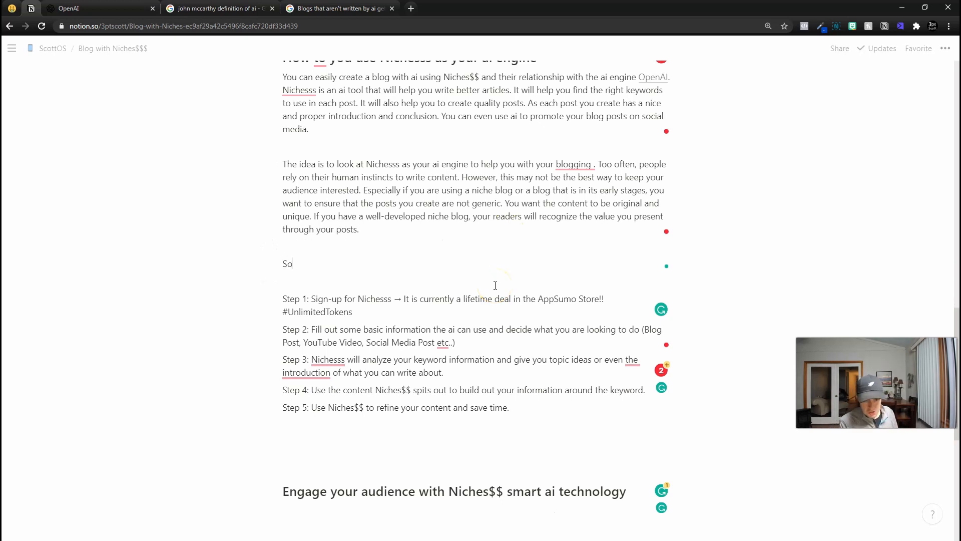
pyautogui.hotkey('ctrl', 'v')
pyautogui.moveTo(482, 277); pyautogui.dragTo(301, 261)
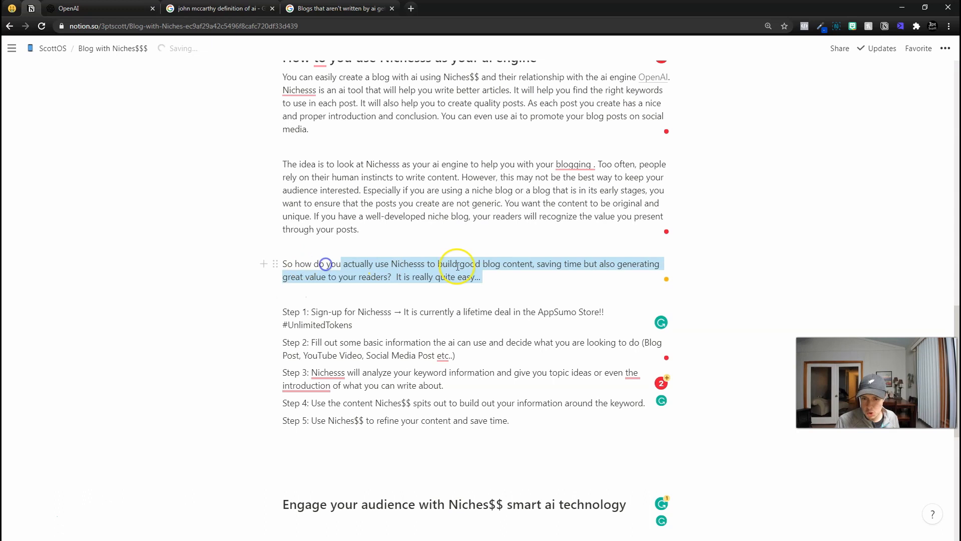
pyautogui.click(359, 270)
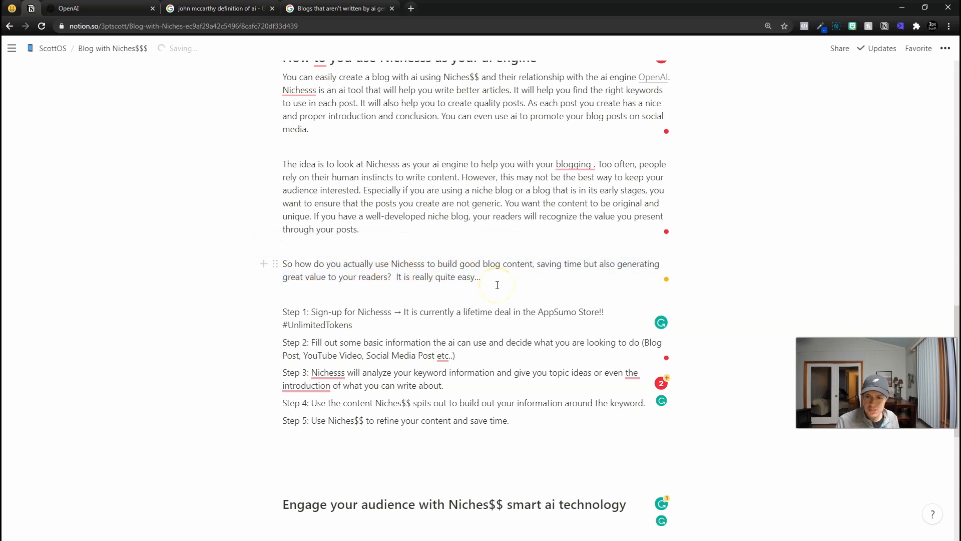
# - Change Step 5 to "Rinse and Repeat" and remove the extra blank lines around the heading "Engage your audience with Niches$$ smart ai technology"
pyautogui.click(372, 300)
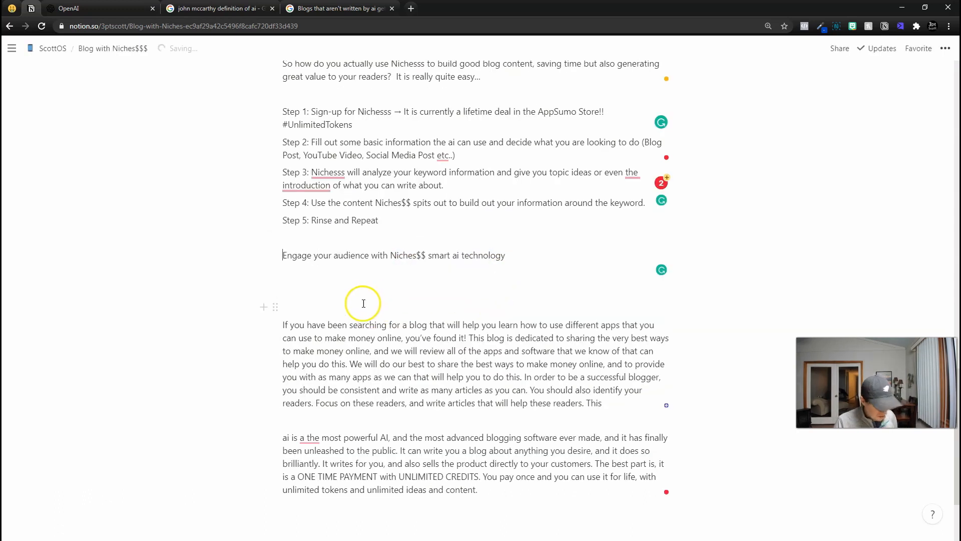
pyautogui.hotkey('ctrl', 'z')
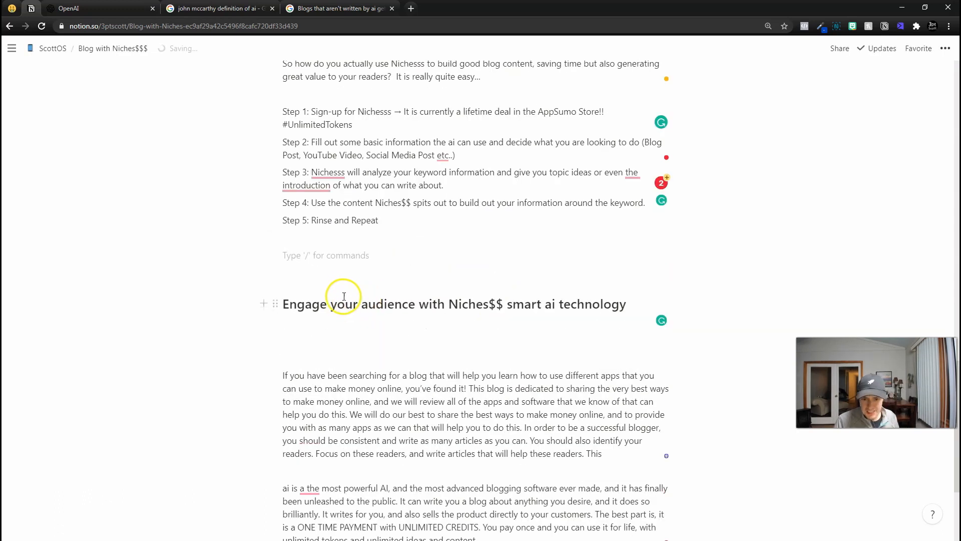
pyautogui.click(330, 257)
pyautogui.press('BackSpace')
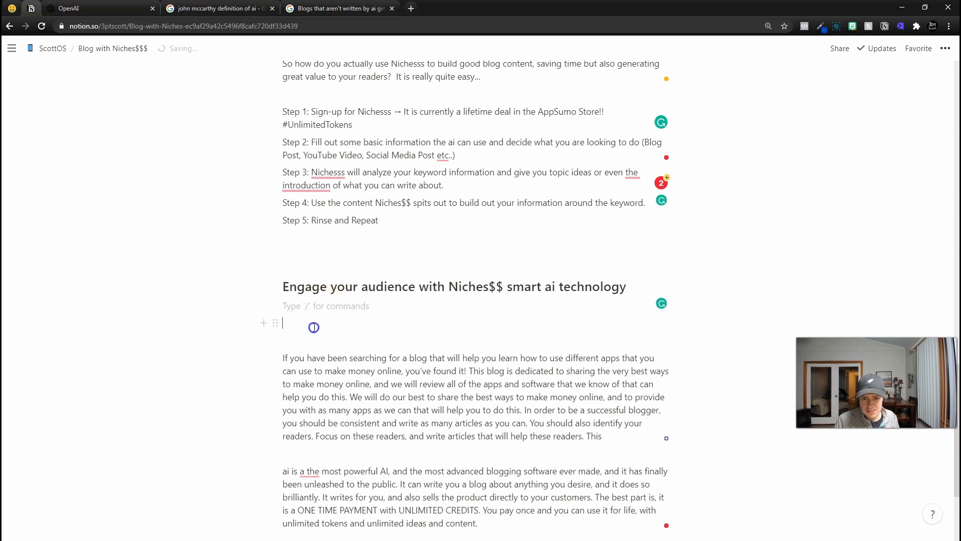
pyautogui.press('BackSpace')
pyautogui.press('BackSpace')
# - Replace the last paragraph's text before "The best part is" with "This entire blog was written using Niches$$ and some minor tweaking from a real human."
pyautogui.scroll(-2, 509, 403)
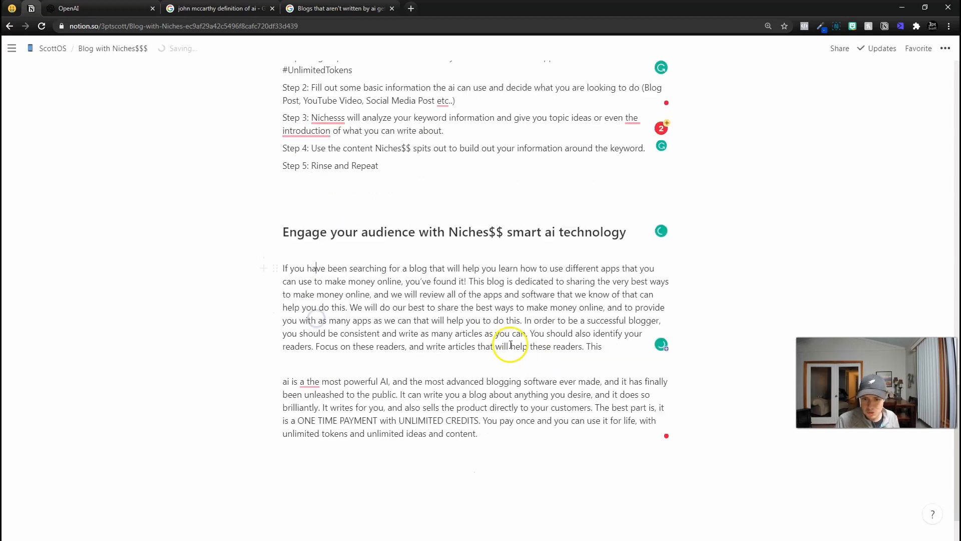
pyautogui.moveTo(602, 300); pyautogui.dragTo(284, 222)
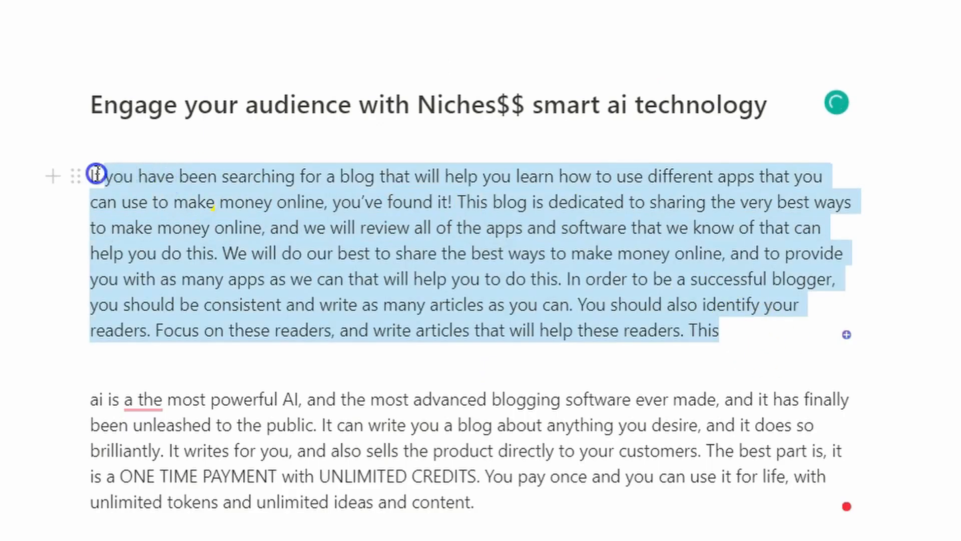
pyautogui.moveTo(88, 174); pyautogui.dragTo(625, 185)
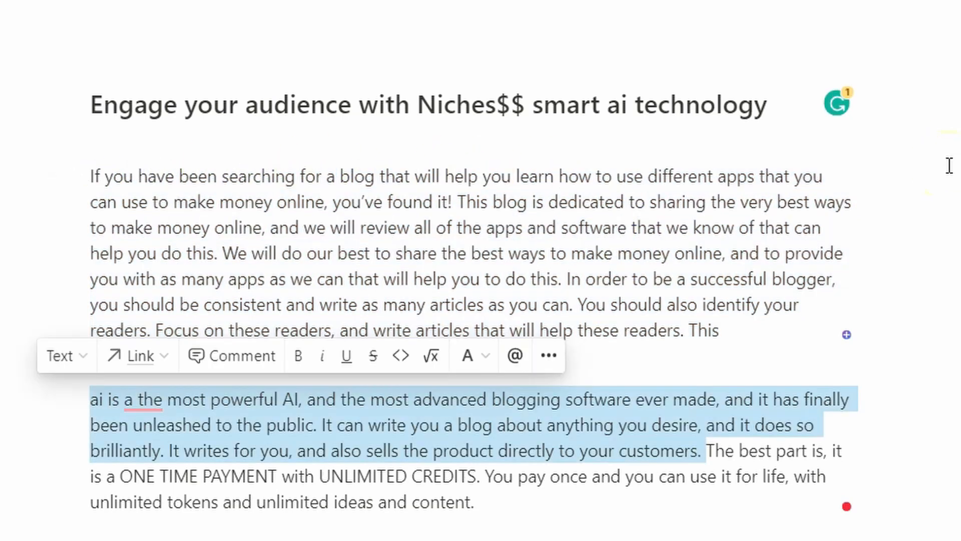
pyautogui.write('This')
pyautogui.write(' entire blog was wr')
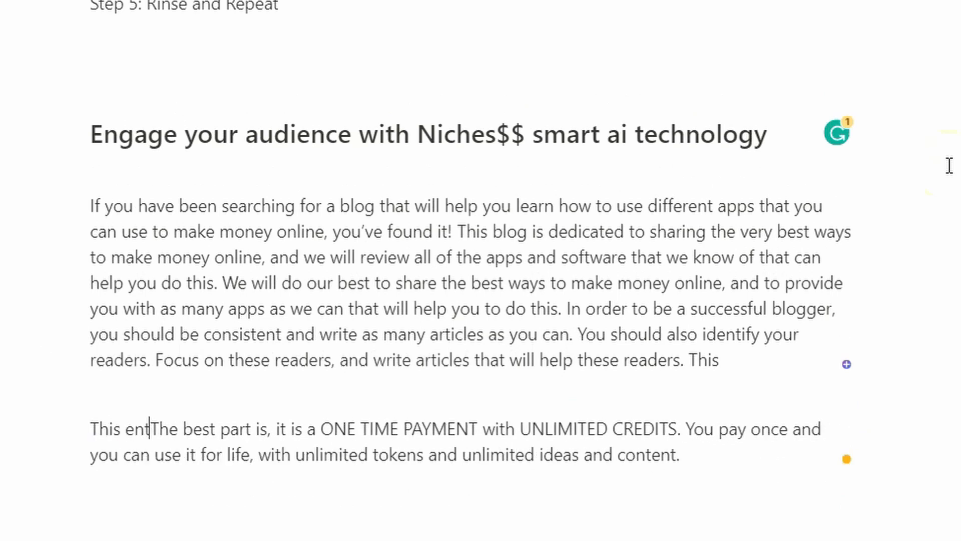
pyautogui.write('itten using Nic')
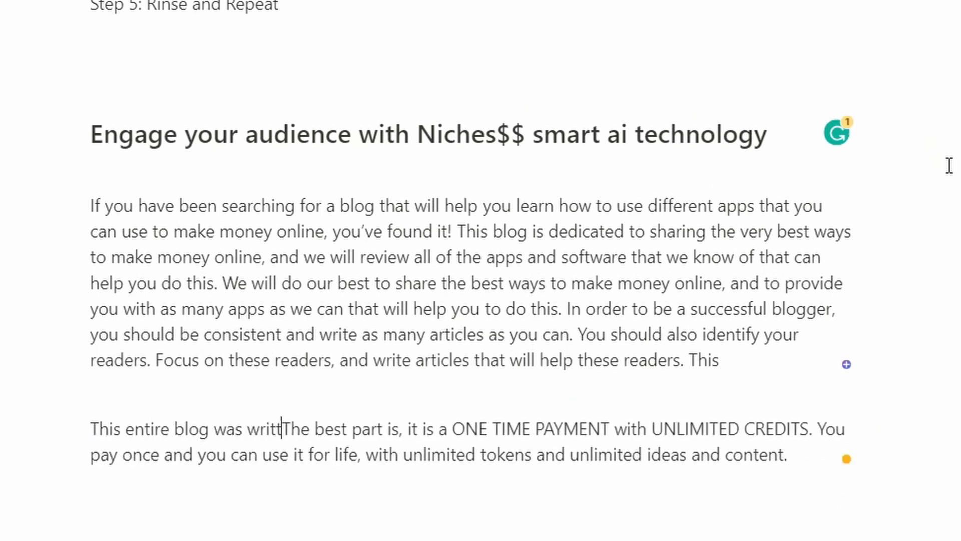
pyautogui.write('hes$$ and some minor ')
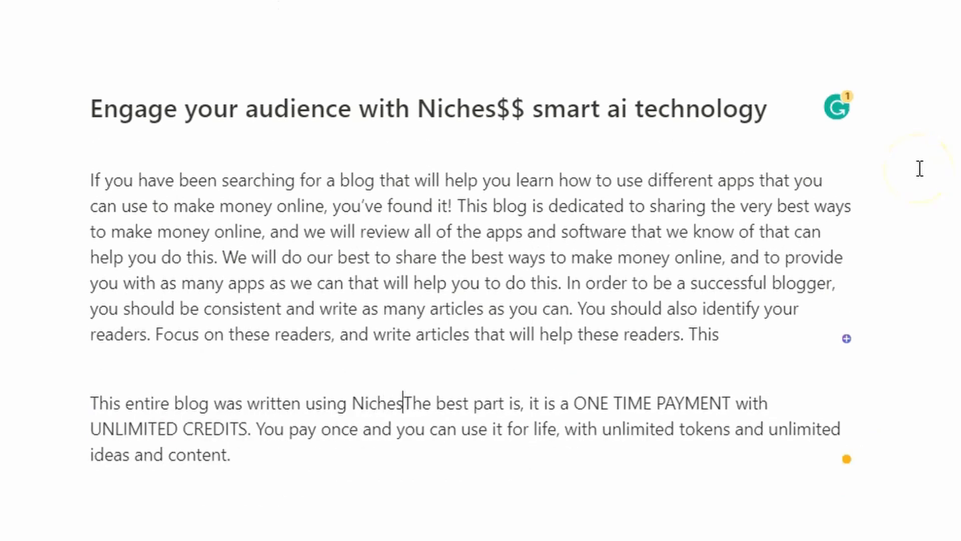
pyautogui.write('tweaking fr')
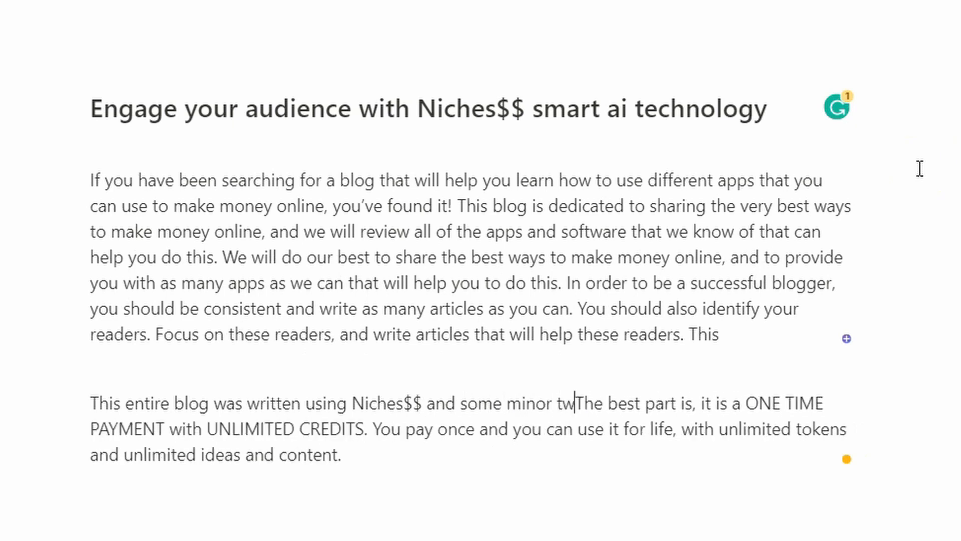
pyautogui.write('om a real human.')
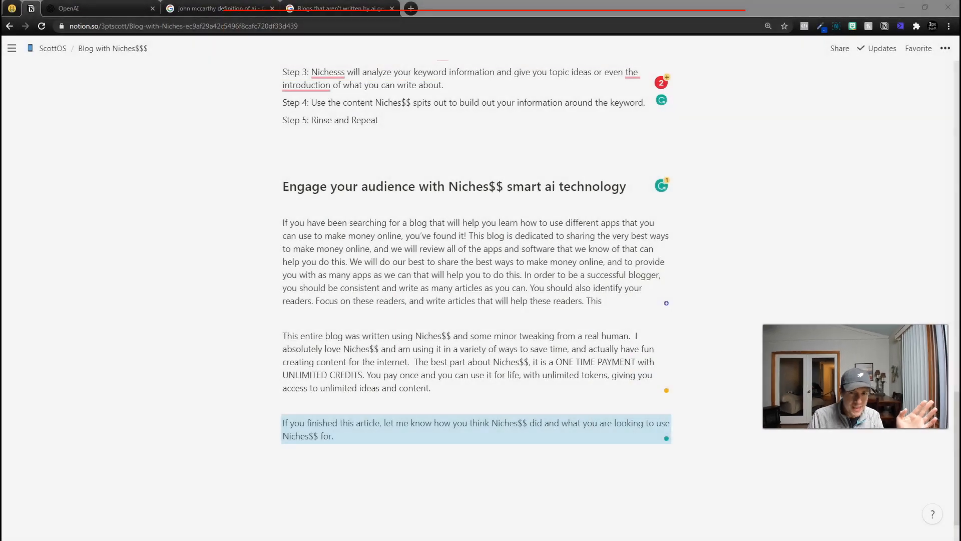
# - Review the whole Notion blog draft from its title to the closing section, selecting all of its content along the way
pyautogui.scroll(10, 476, 400)
pyautogui.scroll(10, 590, 215)
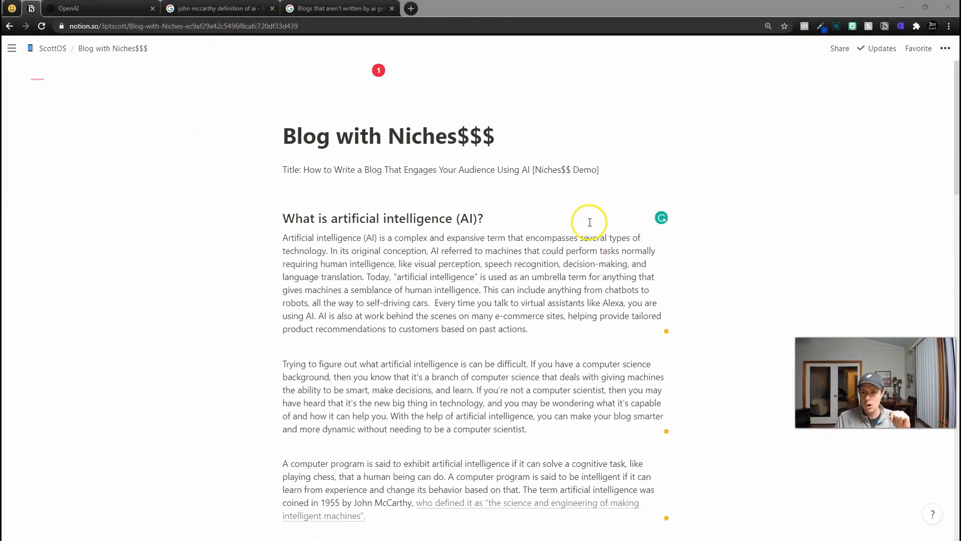
pyautogui.scroll(-20, 531, 265)
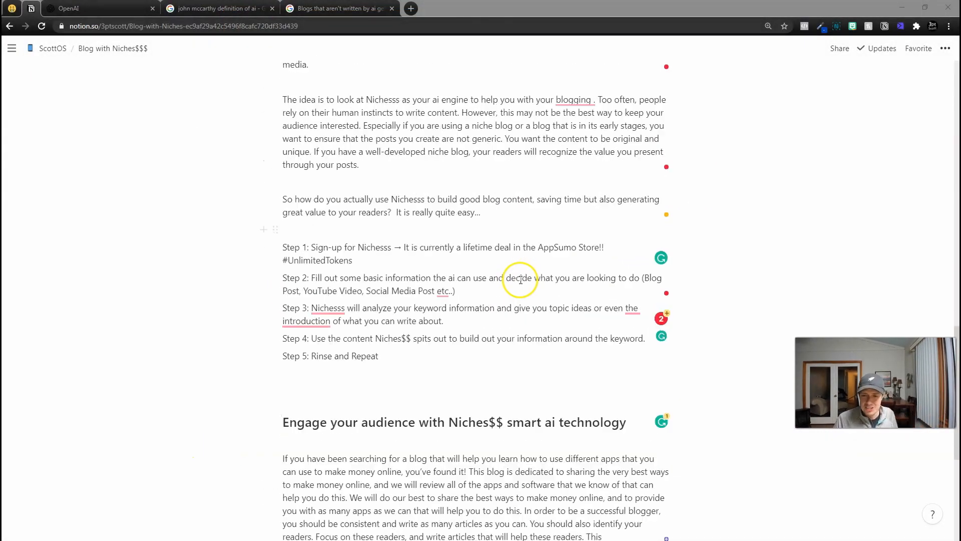
pyautogui.scroll(20, 521, 281)
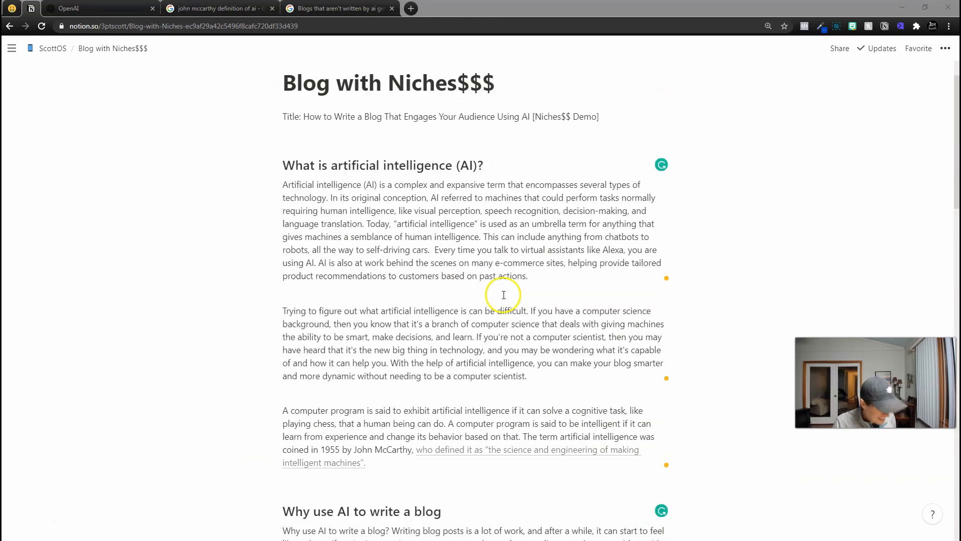
pyautogui.tripleClick(460, 212)
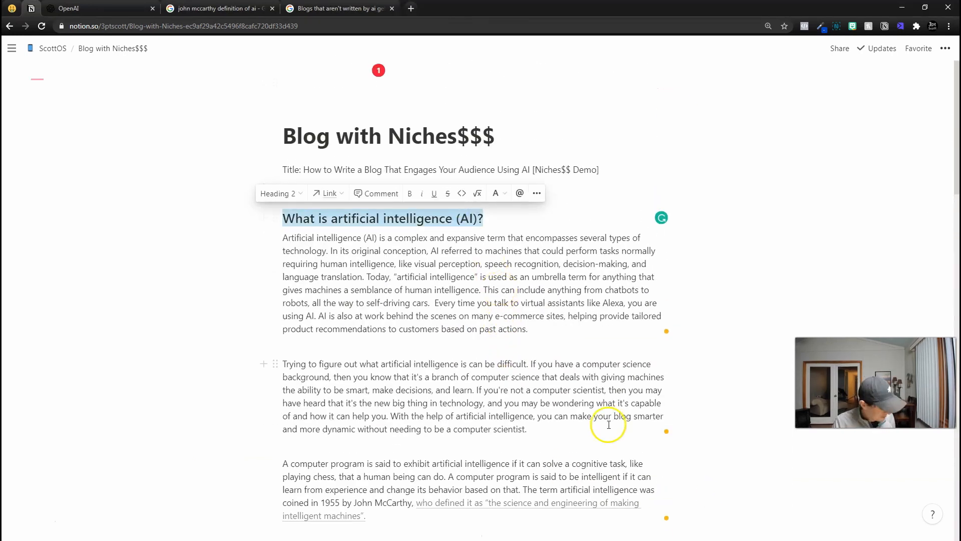
pyautogui.hotkey('ctrl', 'a')
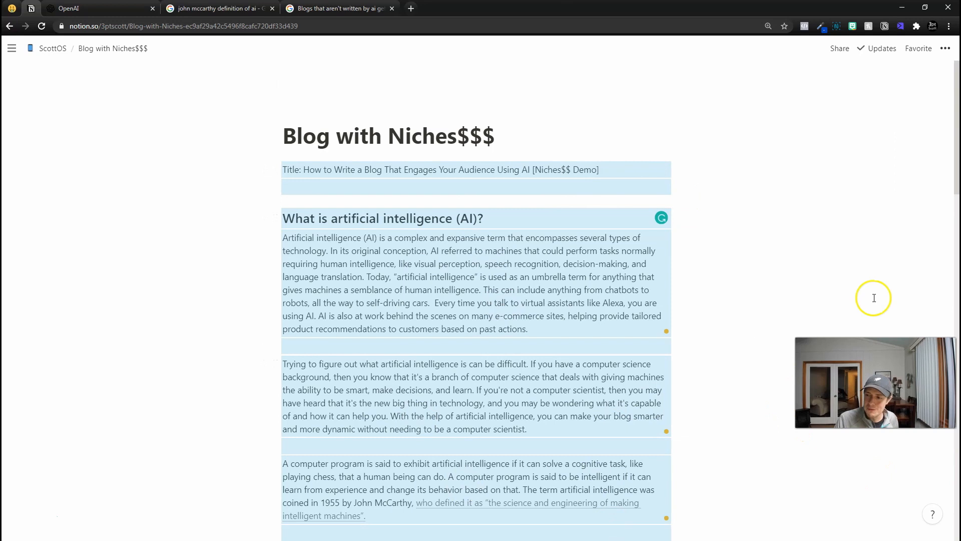
pyautogui.click(845, 49)
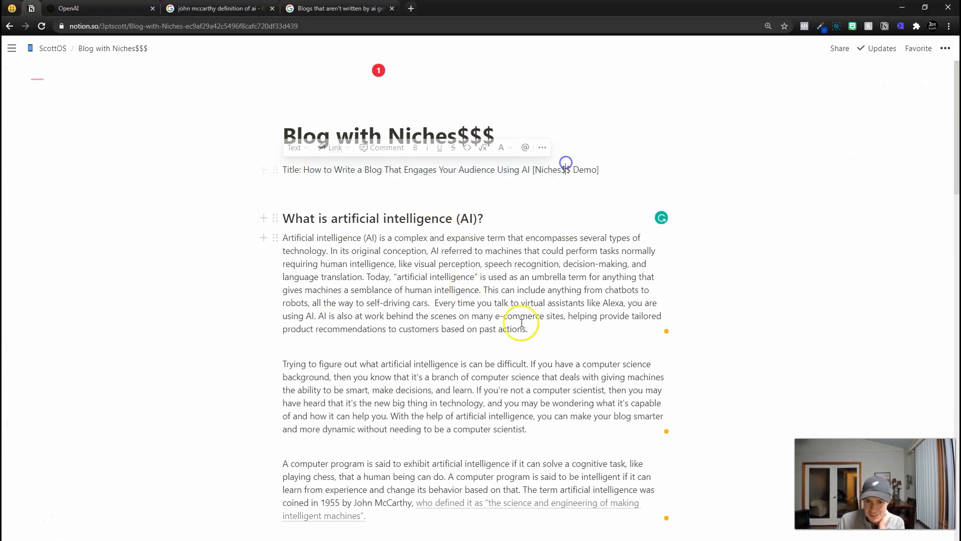
pyautogui.scroll(-15, 522, 323)
pyautogui.scroll(-10, 418, 356)
pyautogui.scroll(5, 418, 368)
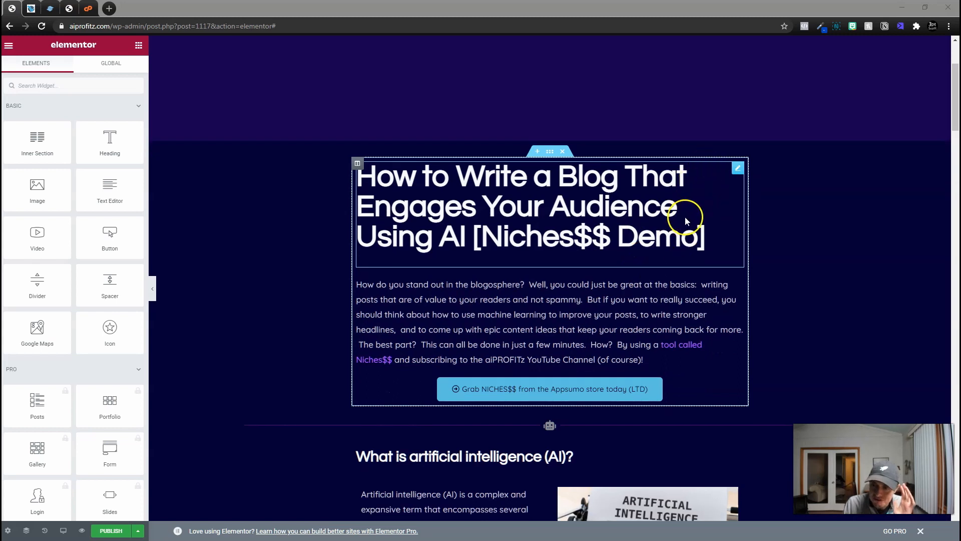
# - Look through the Elementor version of the blog post, from the title section to the closing Niches$$ section
pyautogui.scroll(-3, 686, 220)
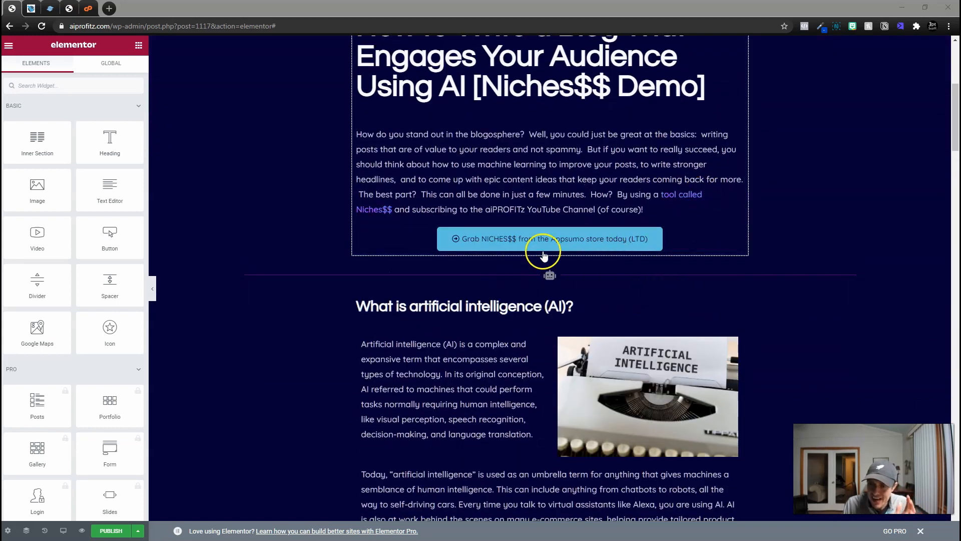
pyautogui.scroll(-1, 544, 255)
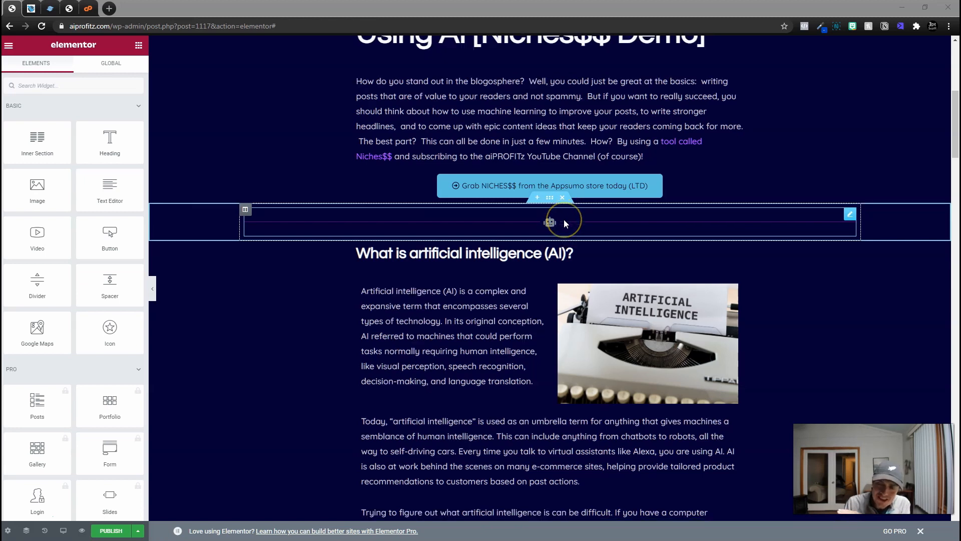
pyautogui.scroll(-2, 565, 224)
pyautogui.scroll(-7, 566, 223)
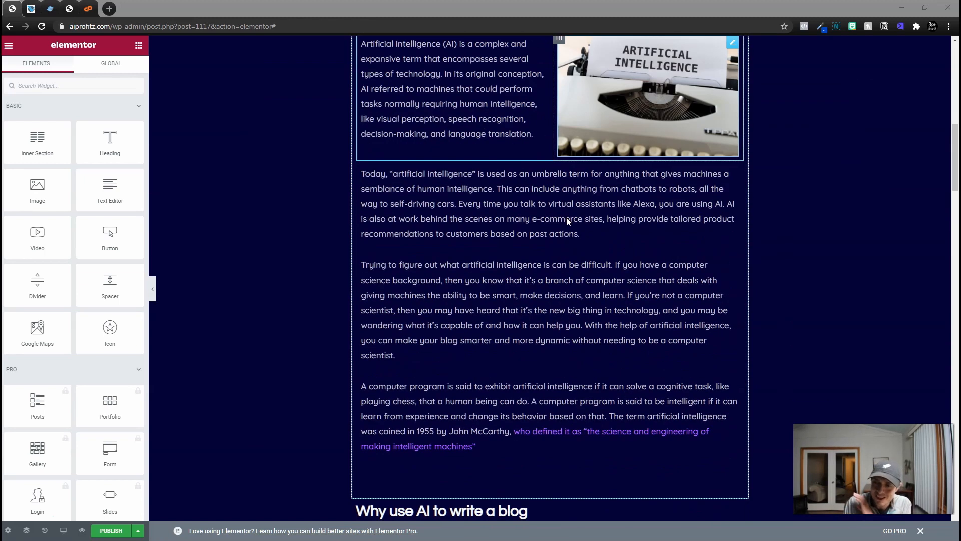
pyautogui.scroll(-5, 568, 223)
pyautogui.scroll(4, 596, 253)
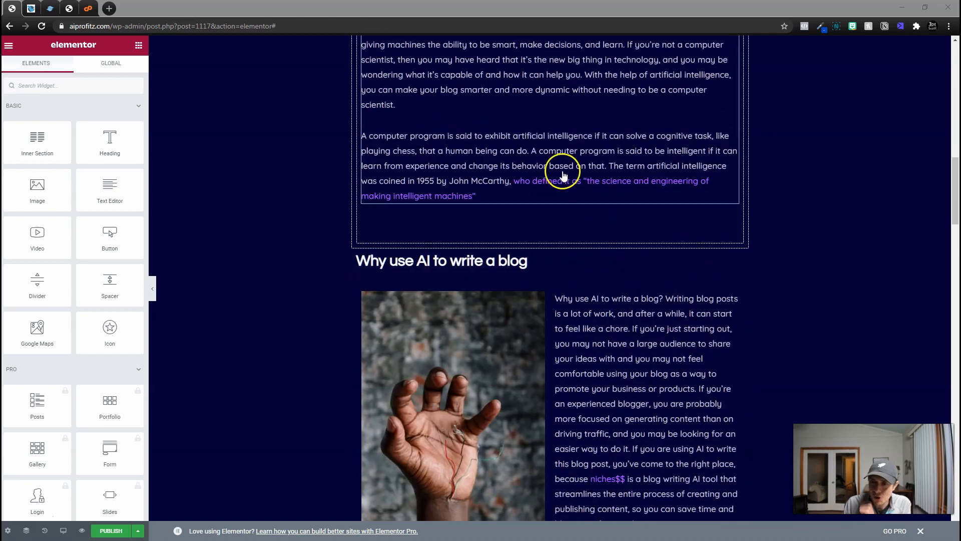
pyautogui.scroll(-10, 608, 190)
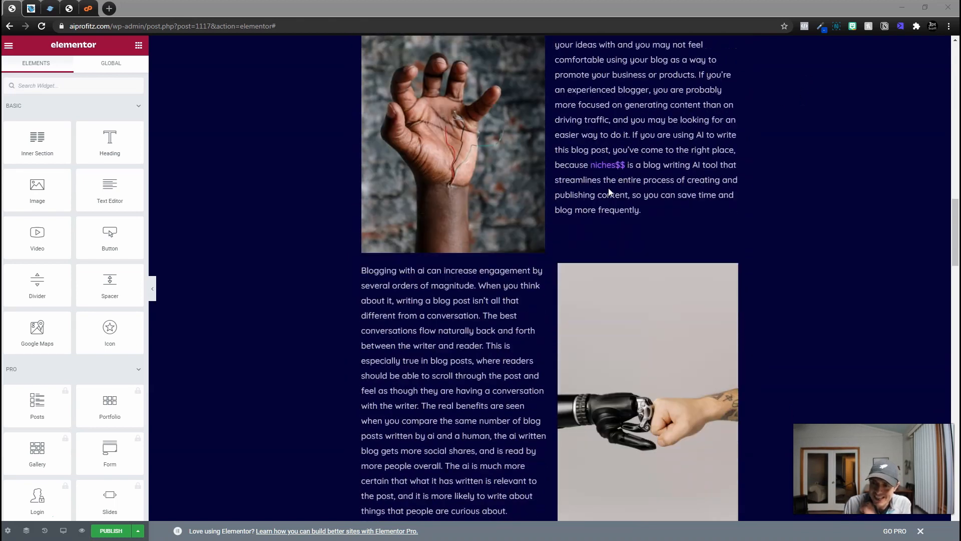
pyautogui.scroll(-11, 621, 198)
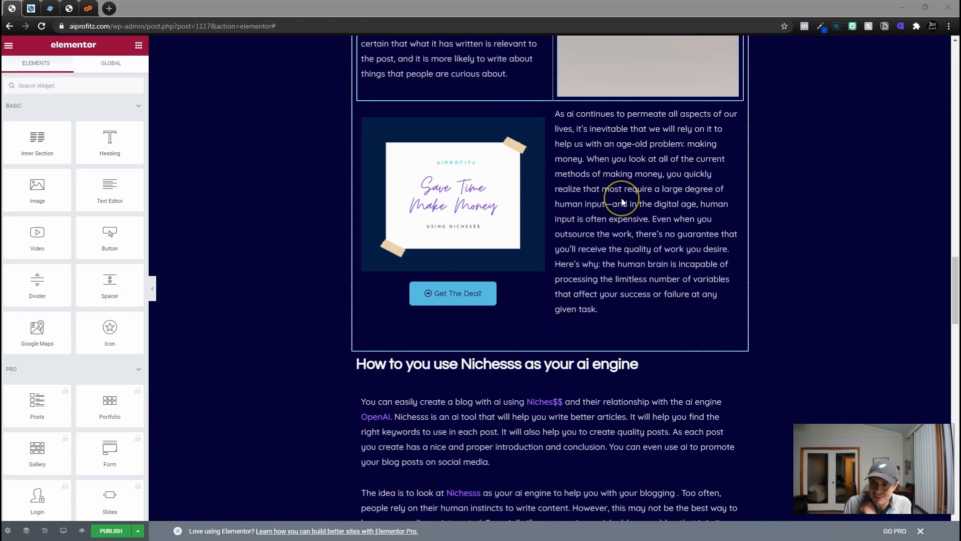
pyautogui.scroll(-6, 622, 201)
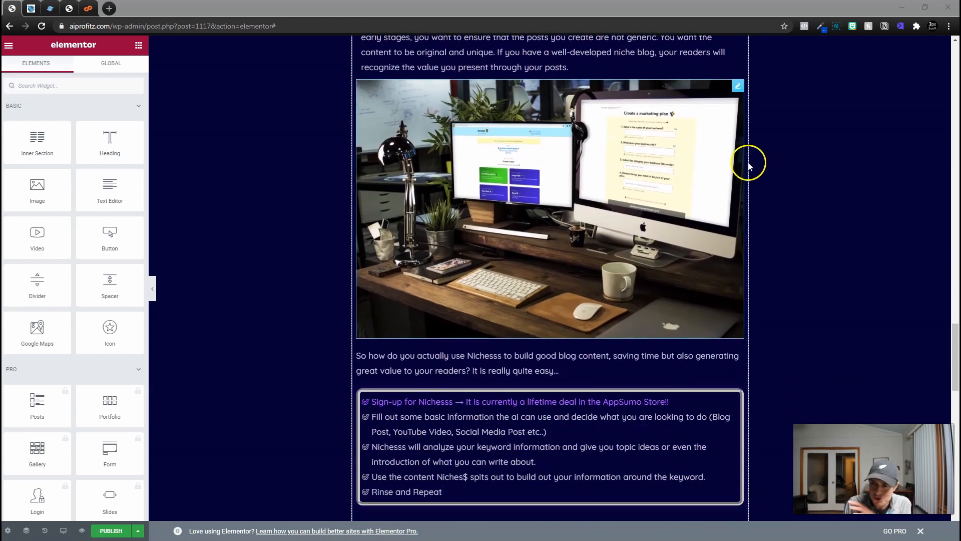
pyautogui.scroll(-7, 564, 195)
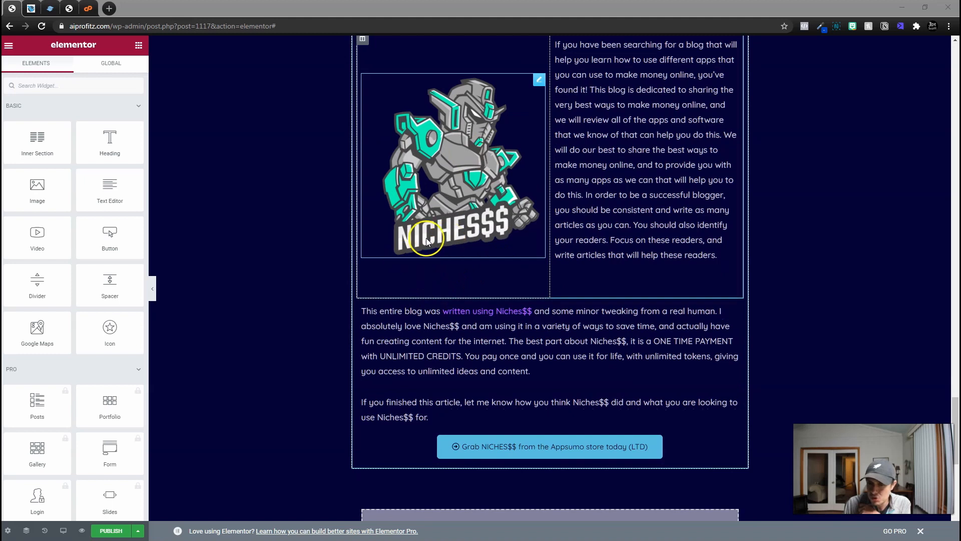
pyautogui.scroll(-2, 466, 233)
pyautogui.scroll(2, 467, 221)
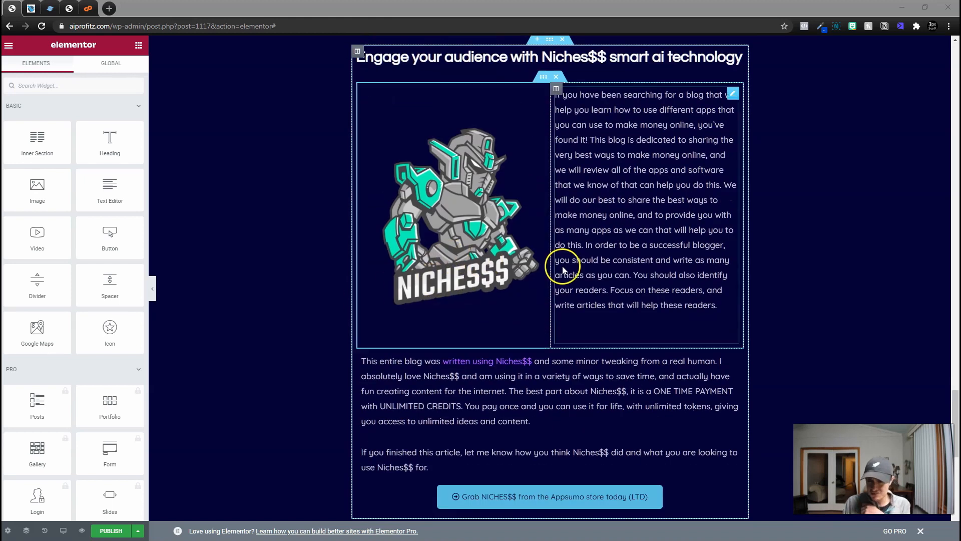
pyautogui.scroll(-1, 597, 245)
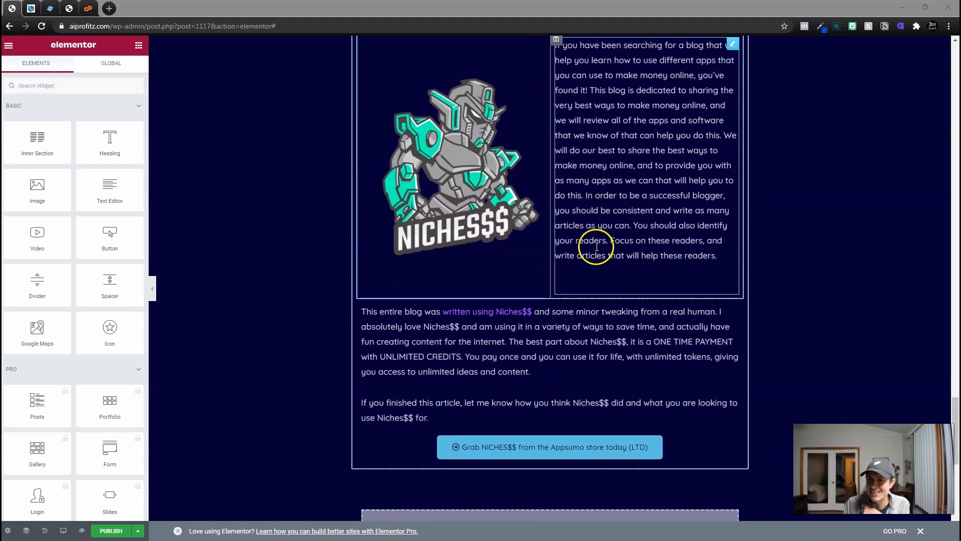
pyautogui.scroll(-4, 599, 237)
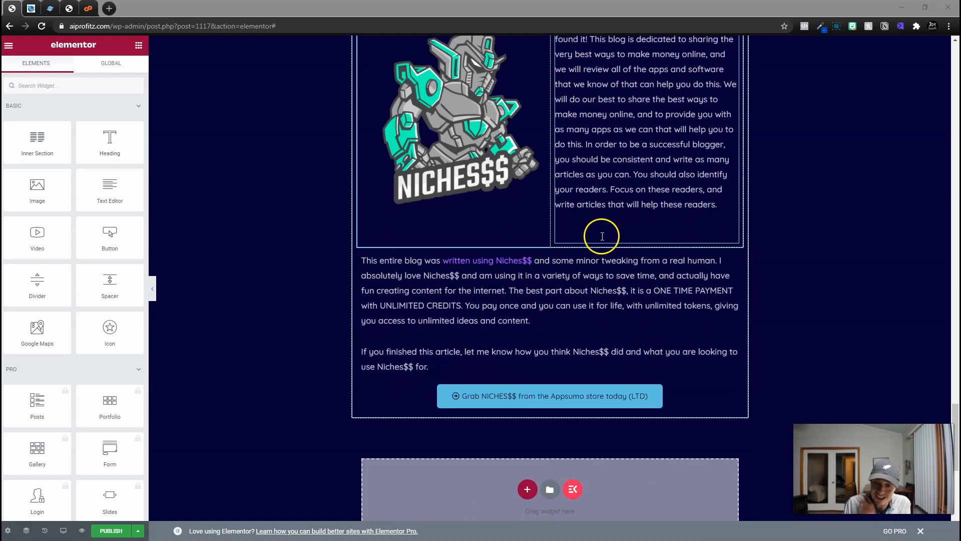
# - Examine the introduction paragraph under the post title, highlighting it and its ending from "How? By using a tool called Niches$$"
pyautogui.scroll(20, 576, 269)
pyautogui.scroll(20, 702, 253)
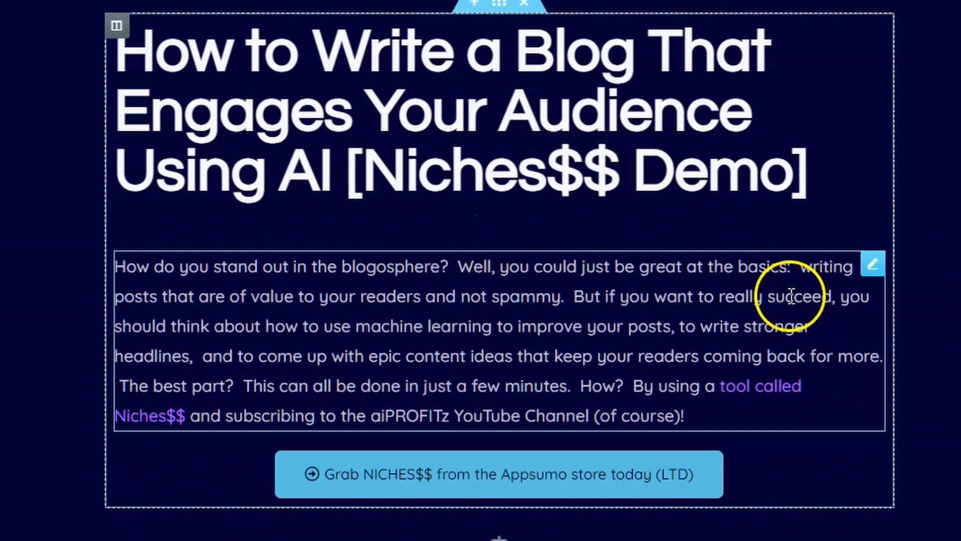
pyautogui.moveTo(710, 415); pyautogui.dragTo(120, 273)
pyautogui.click(292, 310)
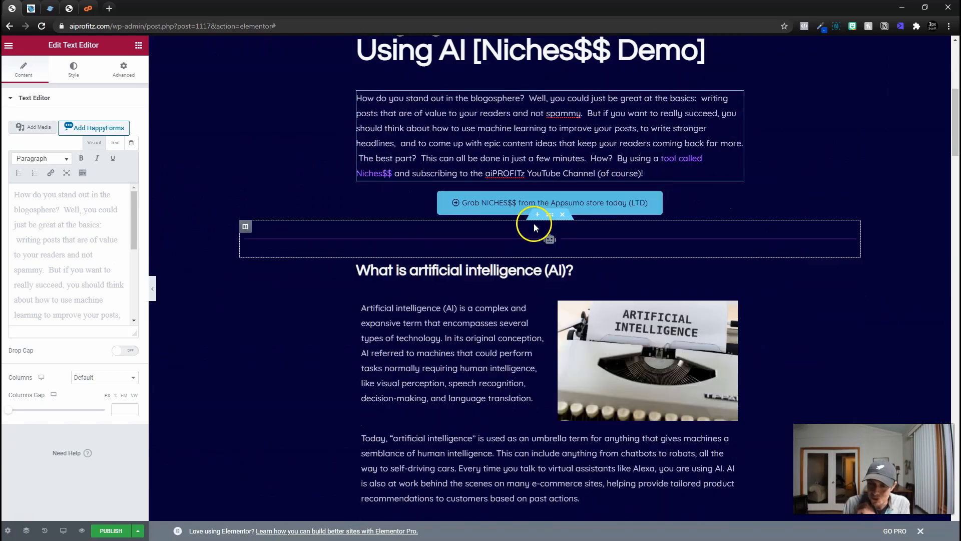
pyautogui.scroll(-12, 454, 521)
pyautogui.scroll(12, 497, 384)
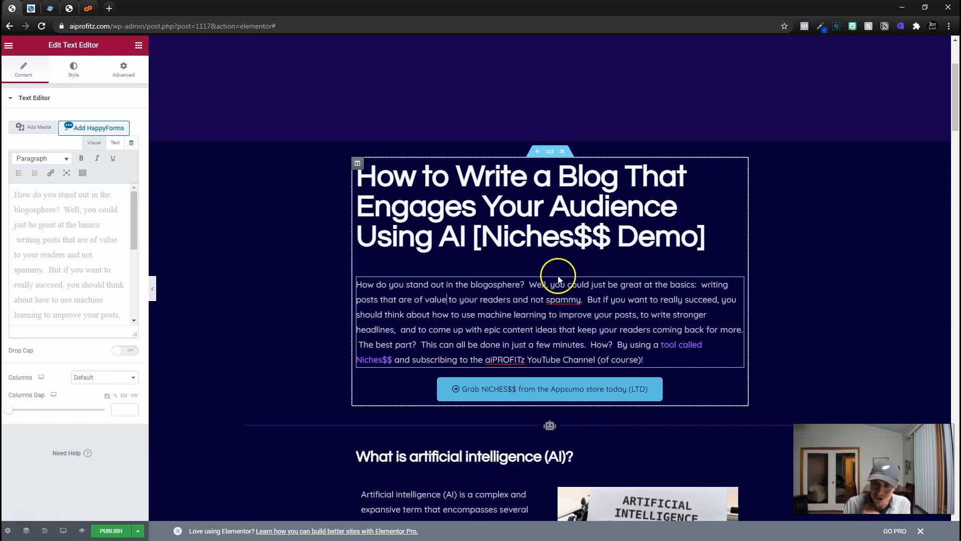
pyautogui.moveTo(656, 358); pyautogui.dragTo(335, 280)
pyautogui.click(538, 339)
pyautogui.moveTo(604, 414); pyautogui.dragTo(650, 422)
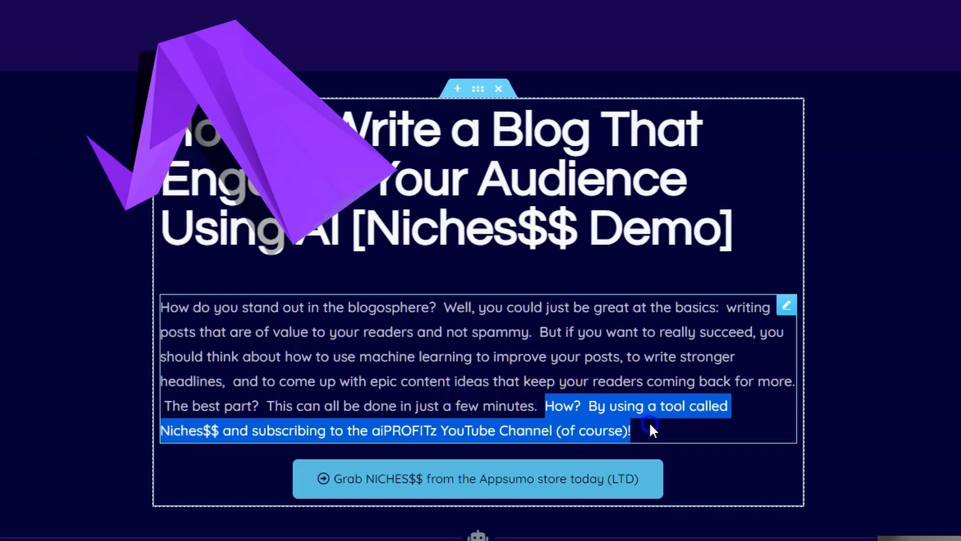
pyautogui.click(650, 422)
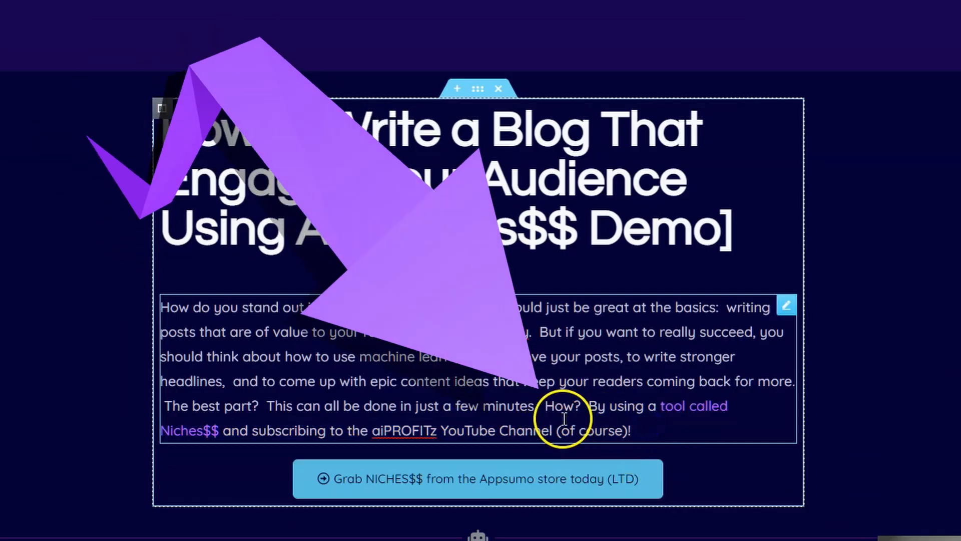
# - Look over the post's layout again, from the introduction past the section images to the Nichesss steps list
pyautogui.scroll(-5, 650, 451)
pyautogui.scroll(-5, 525, 517)
pyautogui.scroll(7, 550, 428)
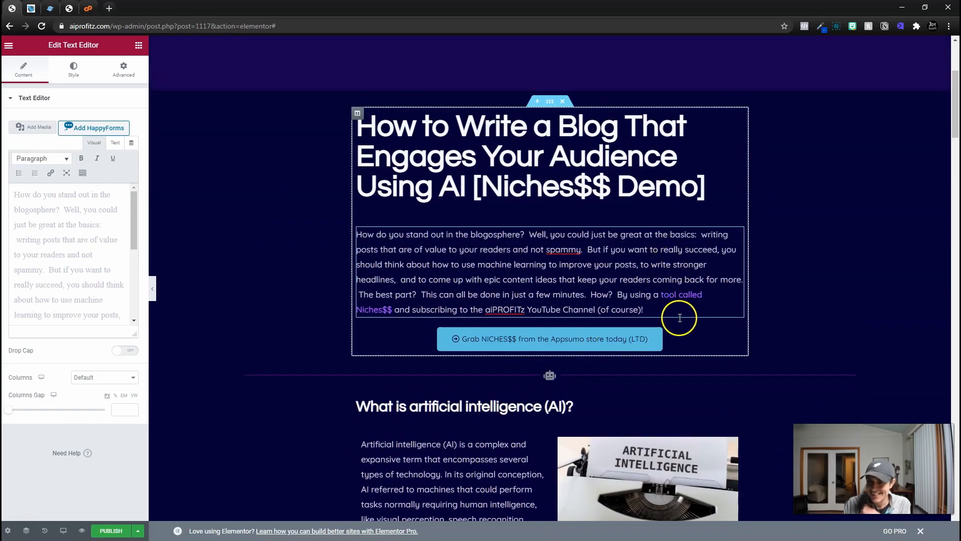
pyautogui.scroll(4, 651, 305)
pyautogui.scroll(-12, 618, 286)
pyautogui.scroll(-20, 574, 199)
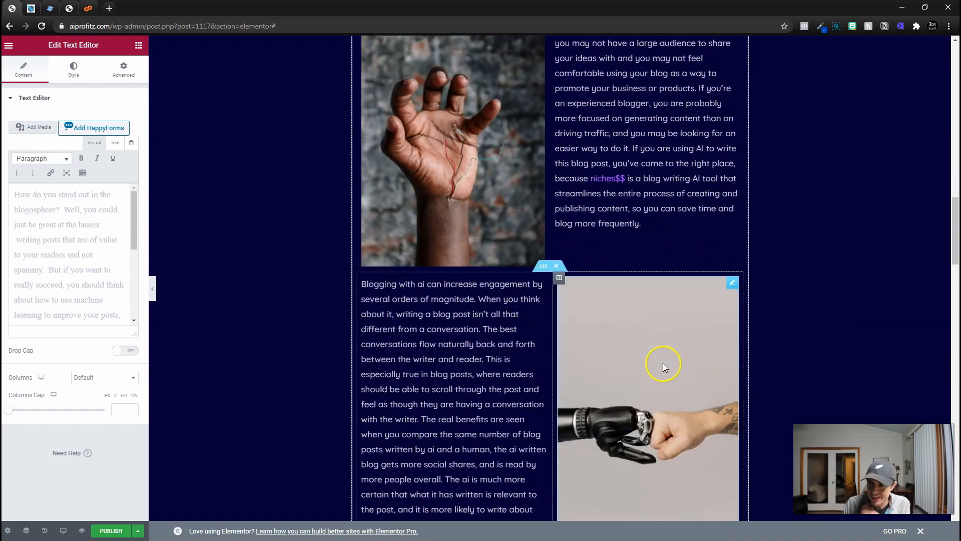
pyautogui.scroll(-12, 751, 401)
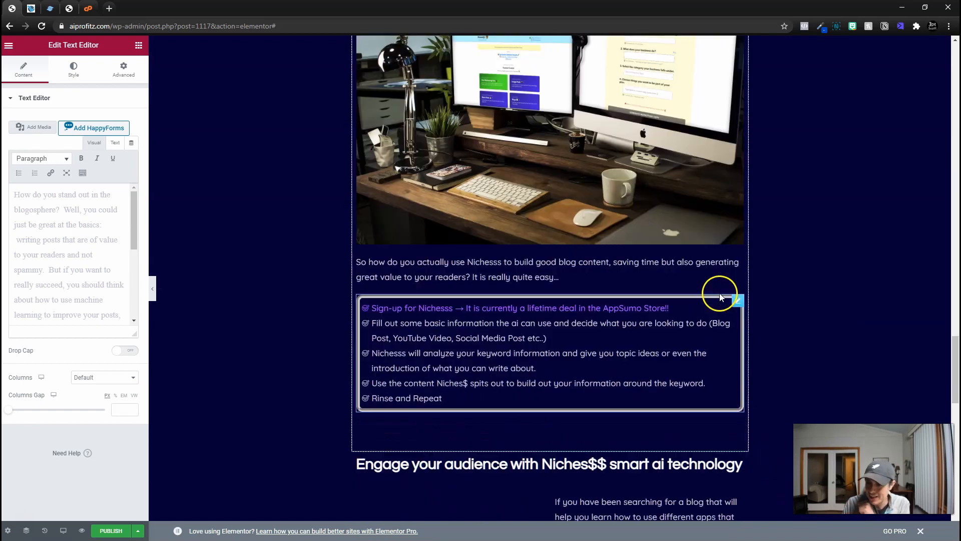